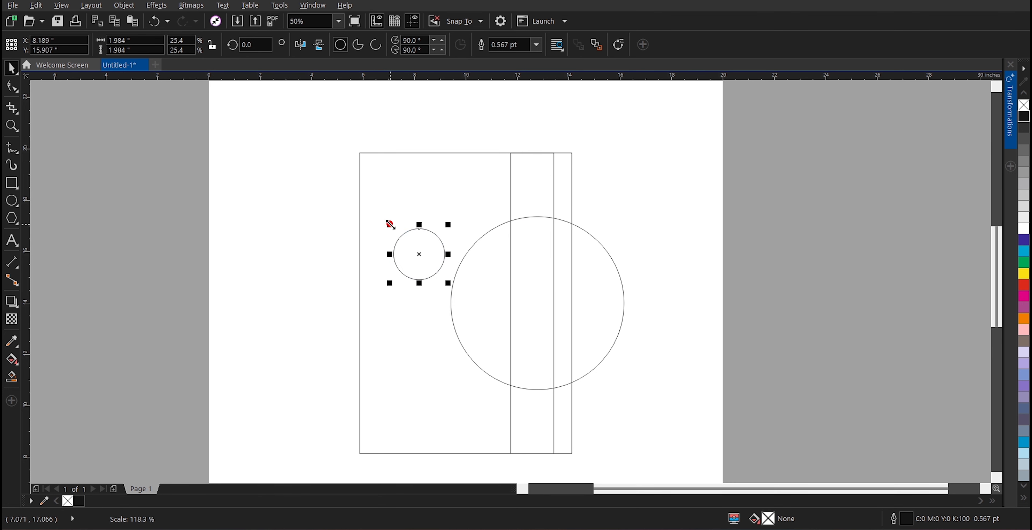
Draw a narrow rectangle about 0.36 by 1.4 inches inside the frame's upper left edge and fill it yellow without an outline.
left_click(279, 215)
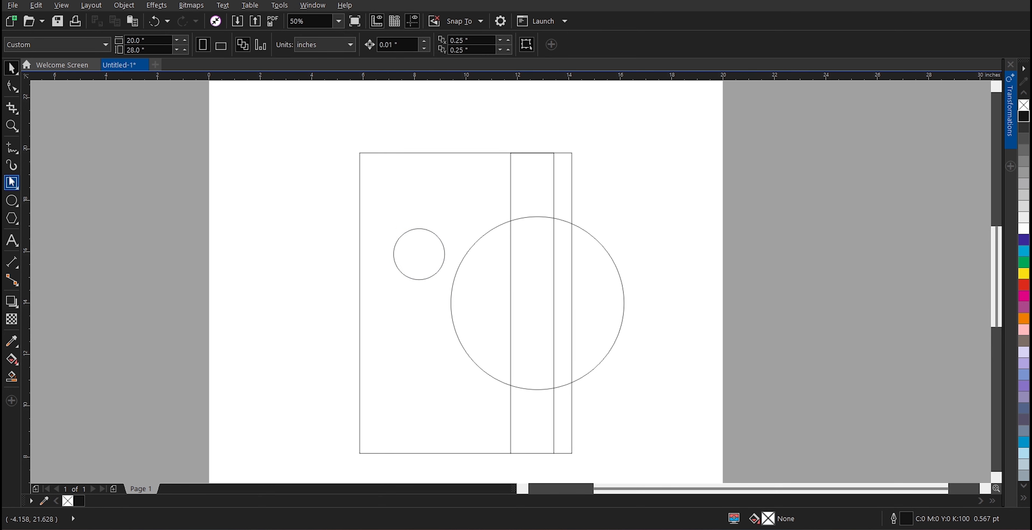
left_click(11, 182)
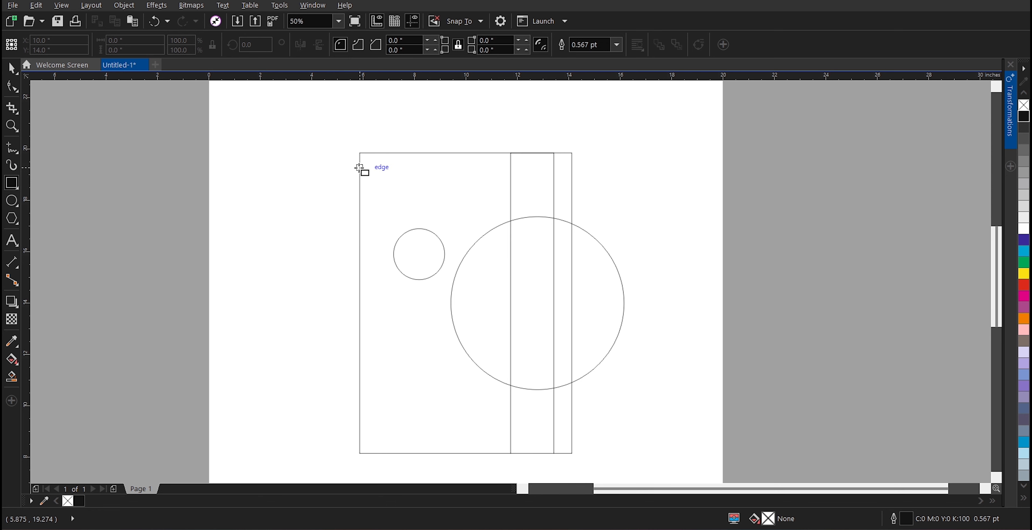
left_click_drag(359, 168, 370, 212)
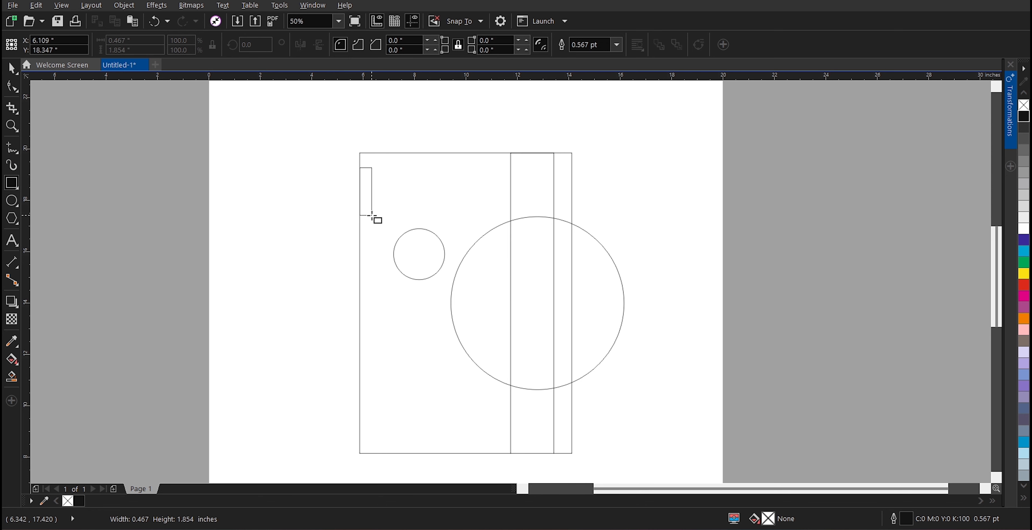
left_click_drag(369, 204, 369, 204)
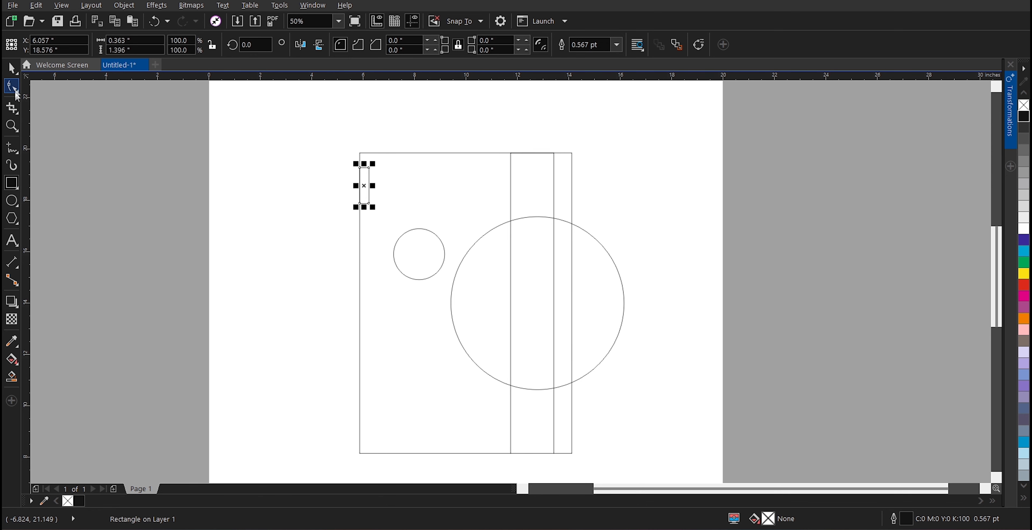
left_click(1023, 275)
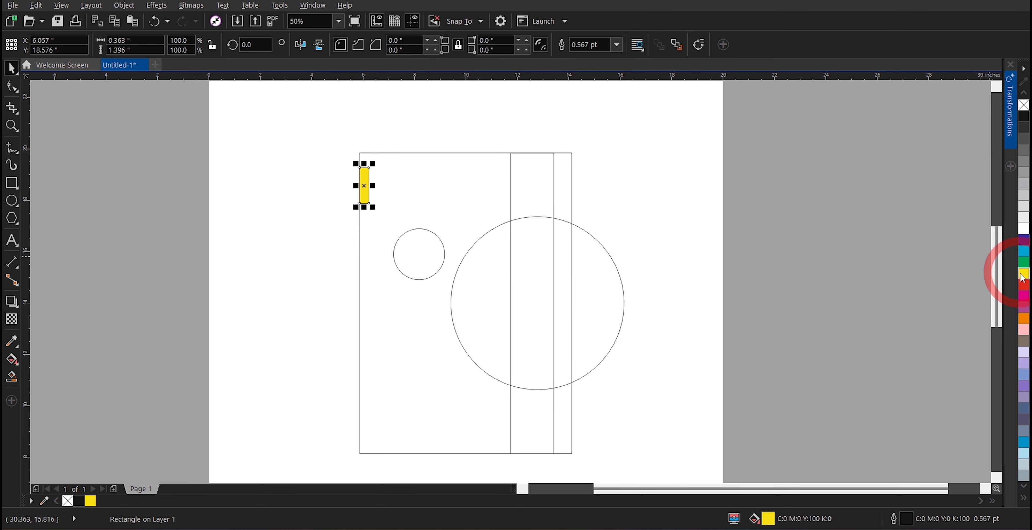
left_click(870, 175)
Fill the tall vertical strip in the frame with yellow and remove its outline.
left_click(511, 172)
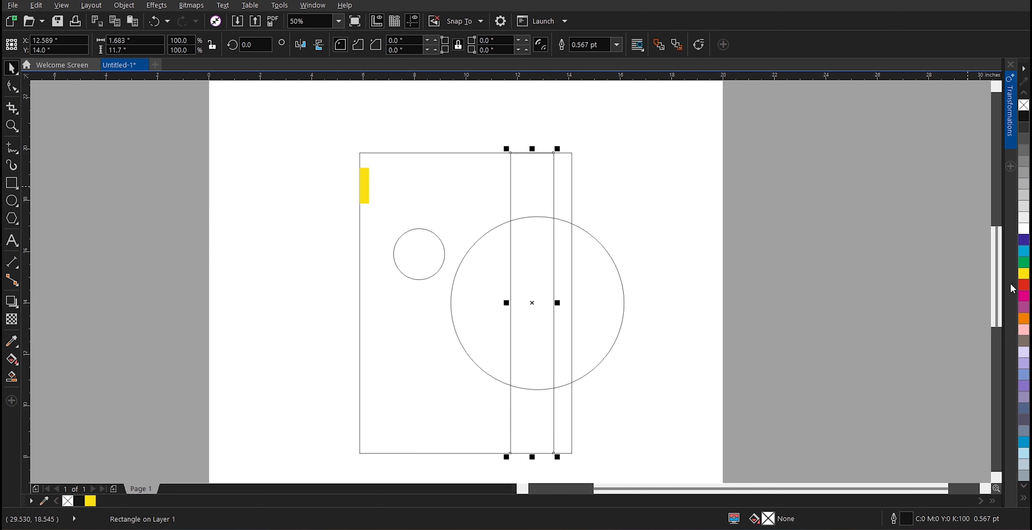
left_click(1023, 274)
left_click(901, 192)
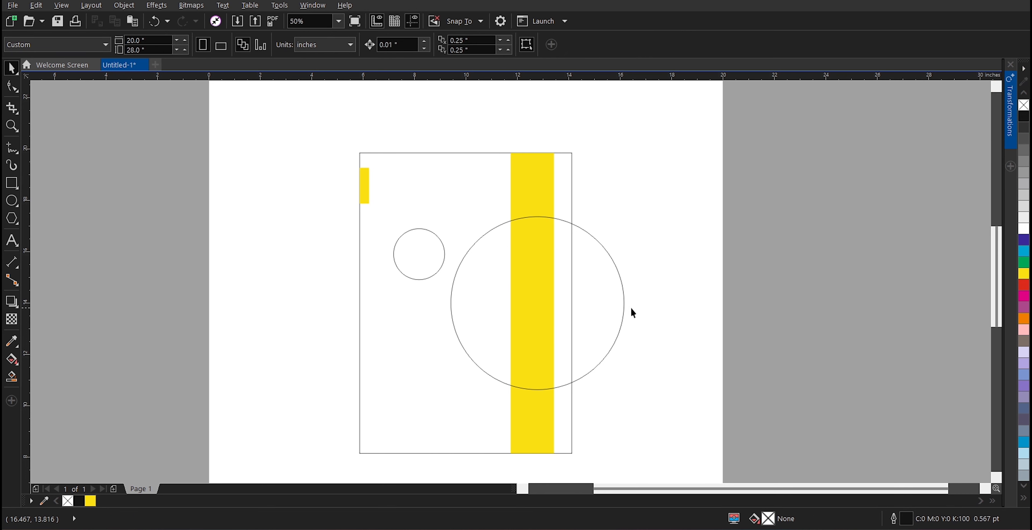
Fill the large circle with white and give it a yellow 12 pt outline.
left_click(620, 310)
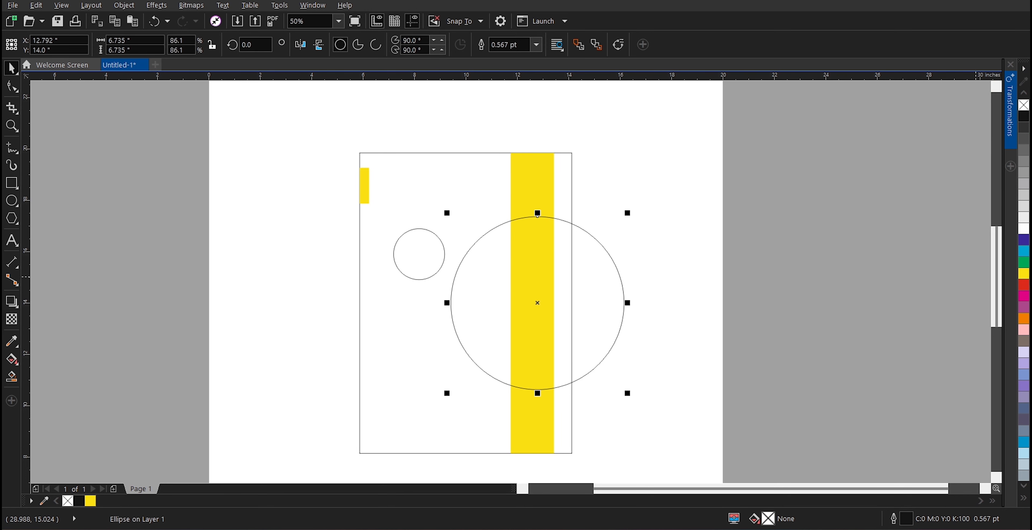
left_click(1023, 230)
right_click(1023, 274)
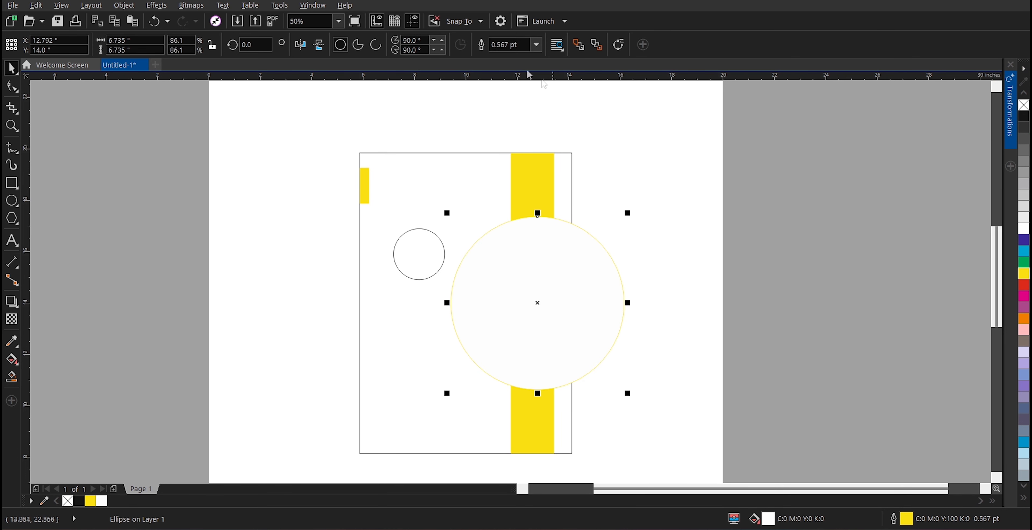
left_click(537, 45)
left_click(509, 158)
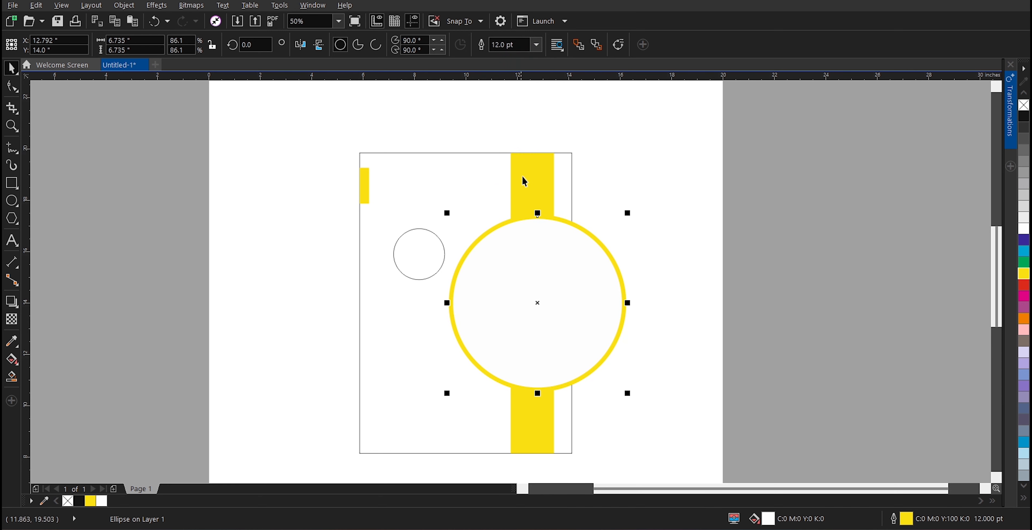
Enlarge the small circle to about 2.19 inches and the large circle to about 7.05 inches in diameter.
left_click(430, 261)
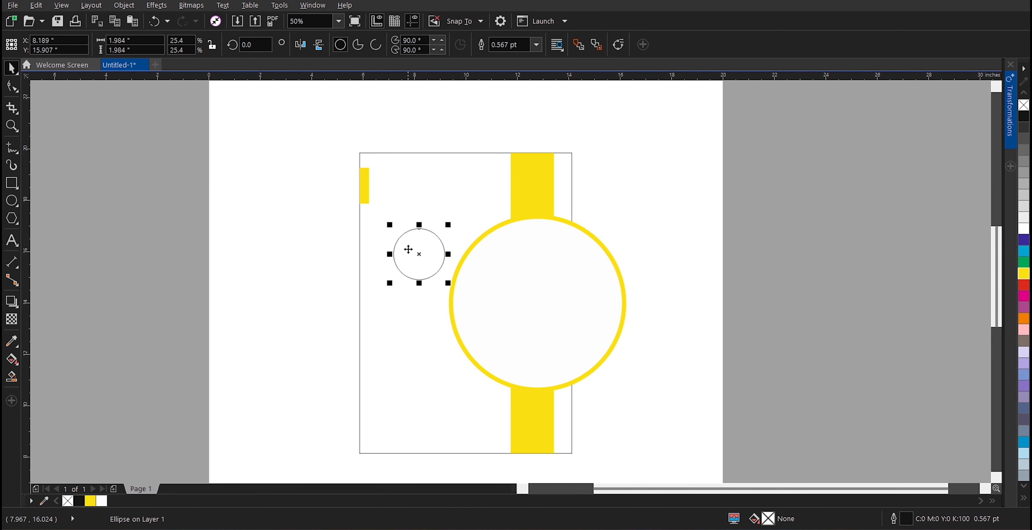
left_click_drag(379, 215, 379, 215)
left_click(539, 328)
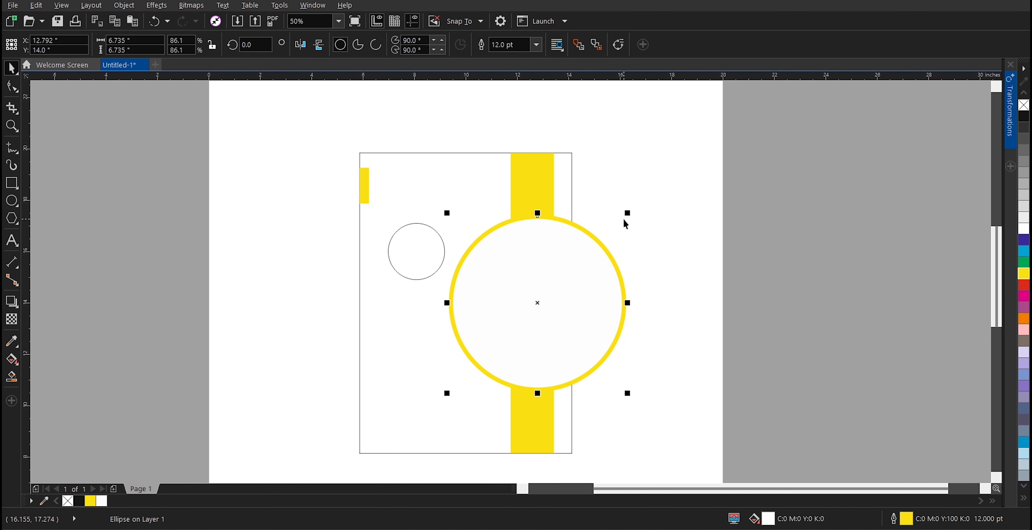
left_click_drag(627, 213, 633, 209)
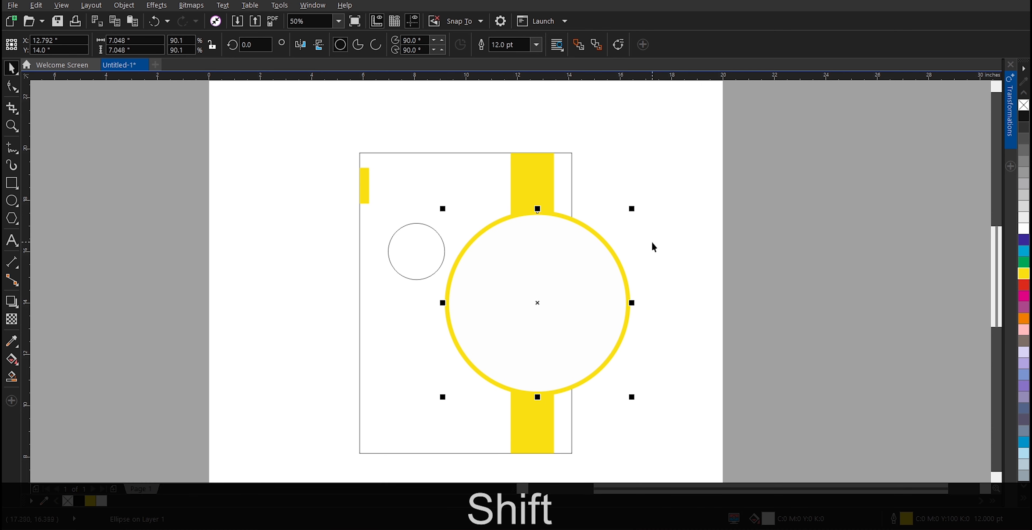
Nudge the large yellow-outlined circle left by 0.3 inches.
key("Left")
key("Left")
key("Left")
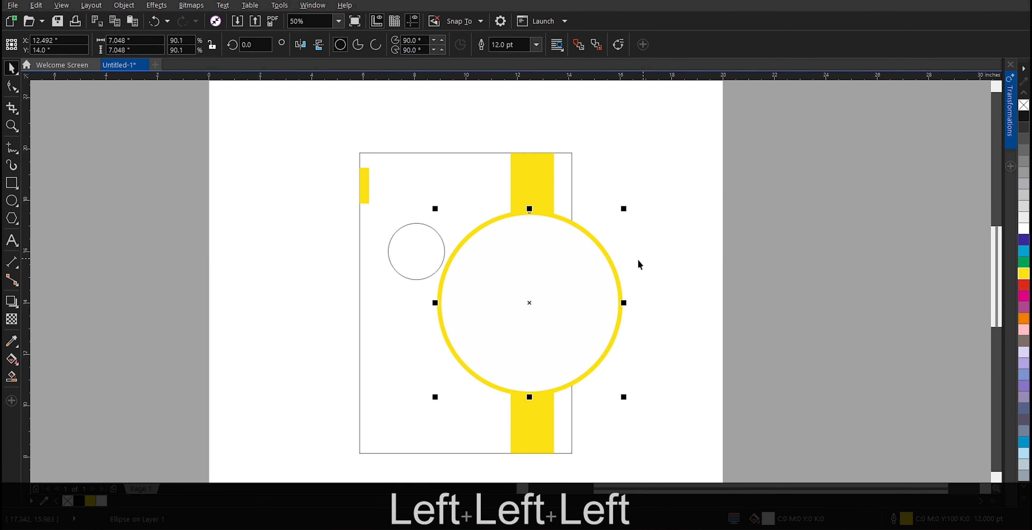
key("Left")
Nudge the small circle left, away from the large one, and enlarge it to about 2.31 inches.
left_click(413, 257)
key("Left")
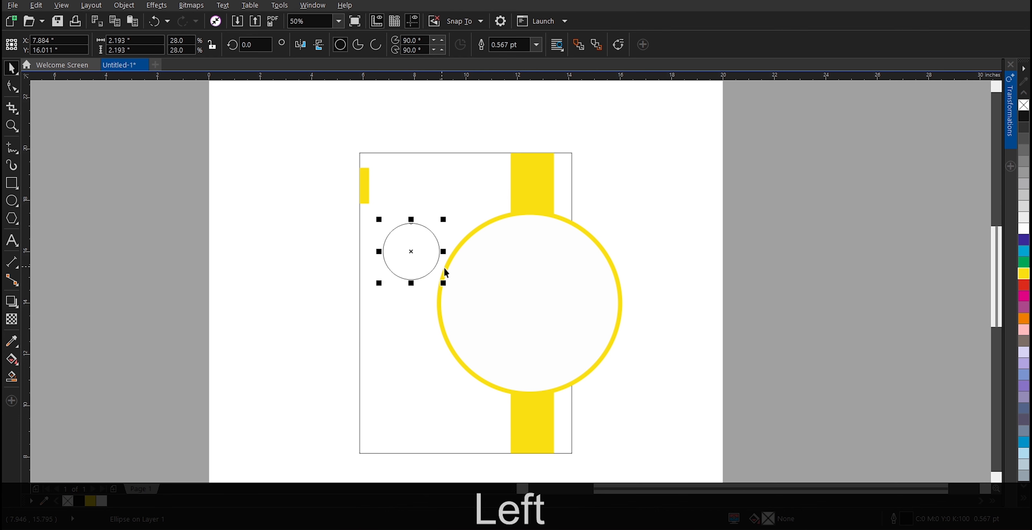
key("Left")
key("Left")
key("Left")
key("Left")
key("Left")
key("Left")
key("Left")
key("Left")
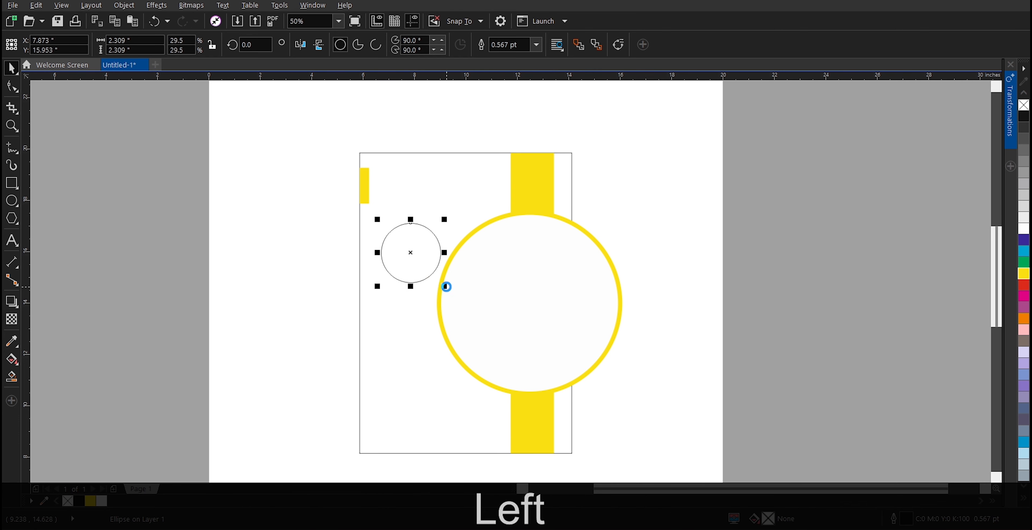
Duplicate the small circle into the empty area right of the frame and add a smaller concentric circle inside the copy.
key("ctrl+c")
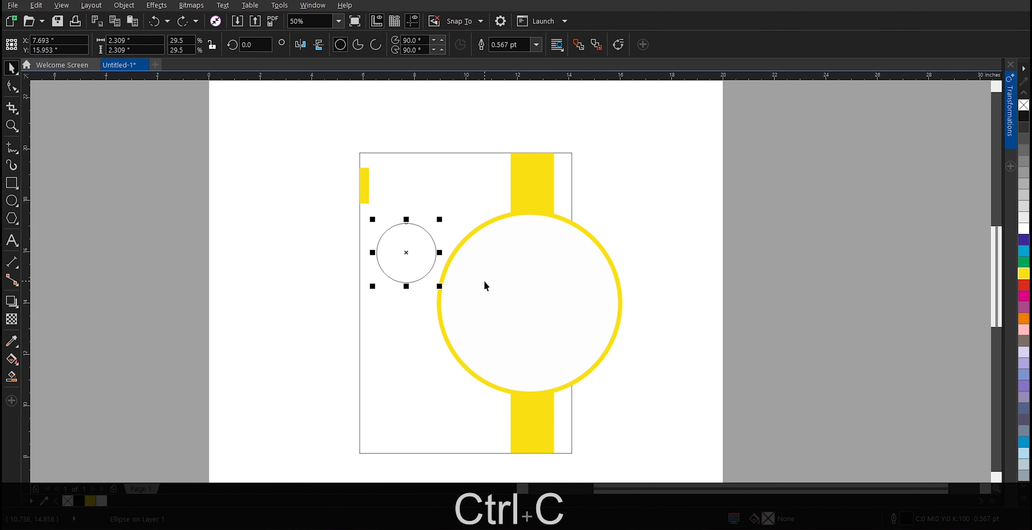
key("ctrl+v")
left_click_drag(430, 275, 661, 217)
scroll(691, 176, "up", 2)
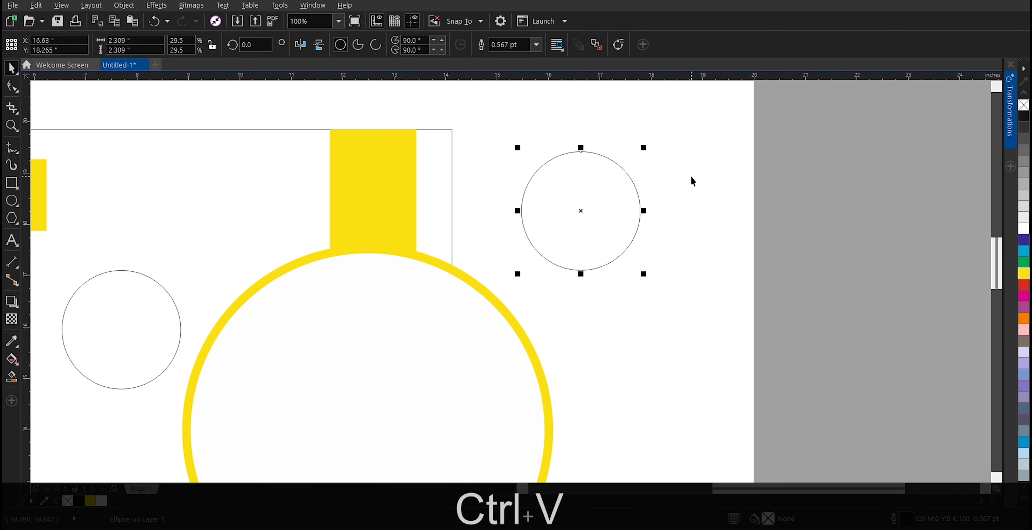
left_click_drag(643, 149, 633, 168)
left_click(133, 176)
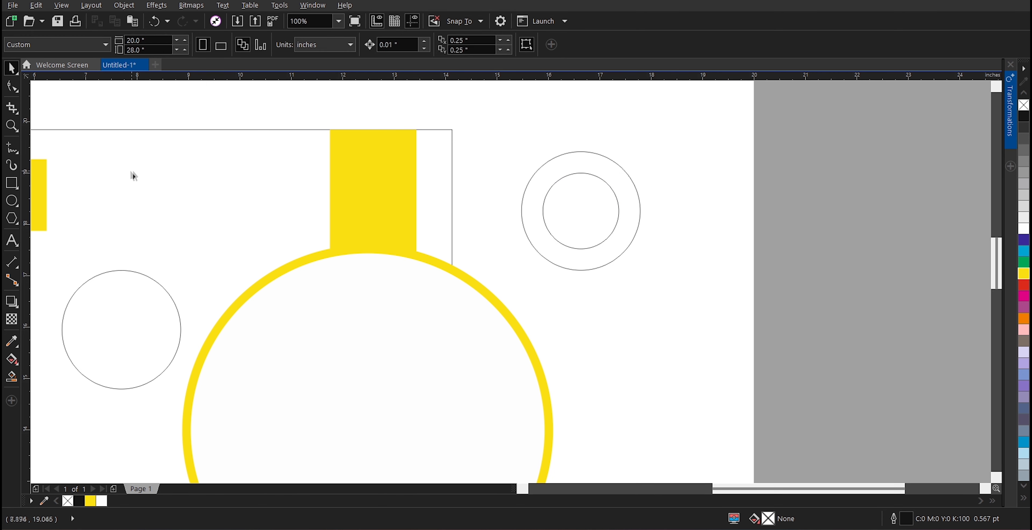
Draw a diagonal 2-point line about 2.14 by 3.71 inches beside the concentric circles and place a copy on their opposite side.
left_click(19, 154)
left_click(44, 160)
left_click_drag(697, 152, 610, 309)
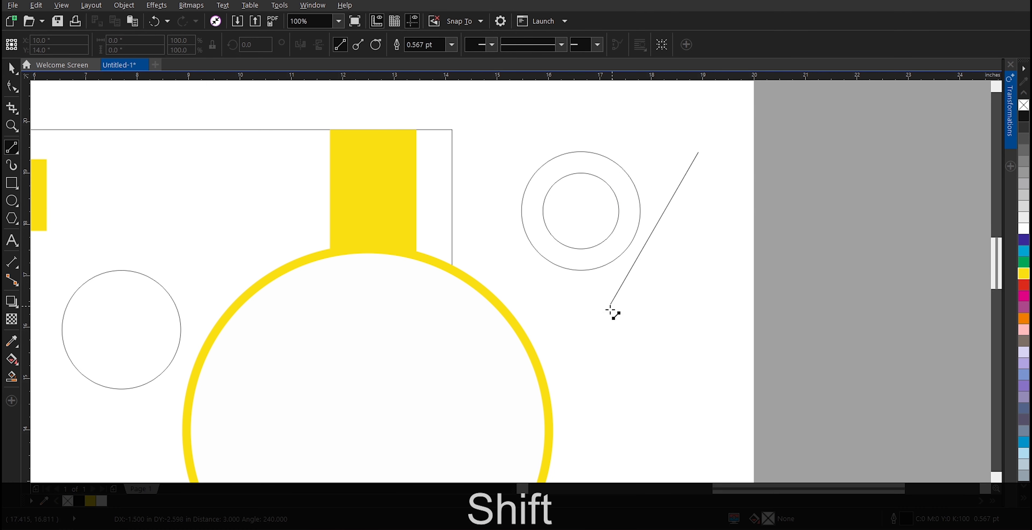
left_click_drag(588, 344, 588, 343)
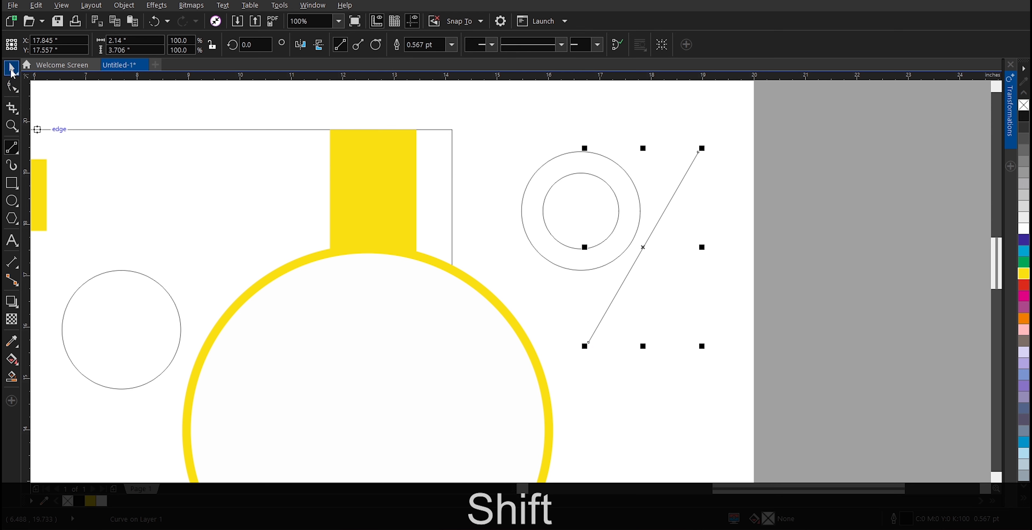
left_click(11, 69)
left_click_drag(649, 249, 529, 182)
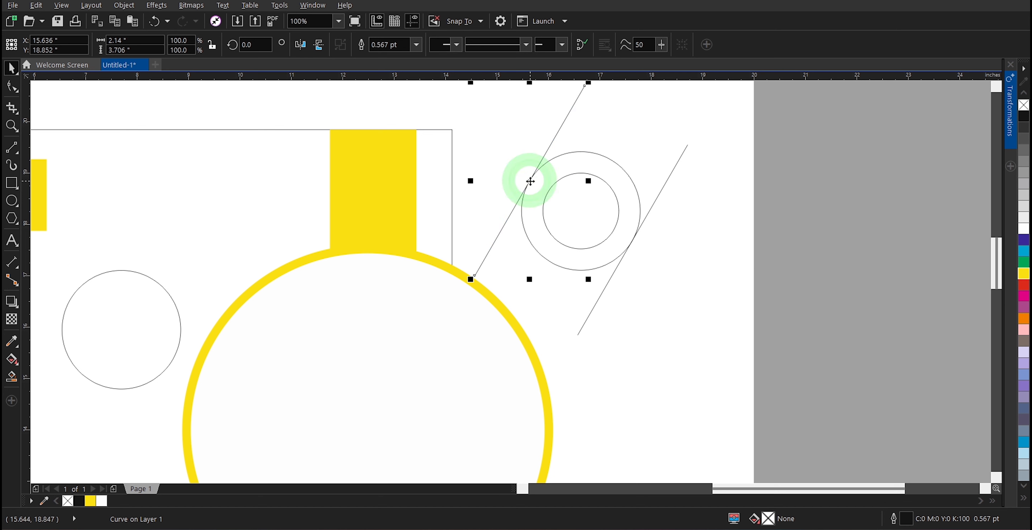
Blend the two diagonal lines into a hatch across the concentric circles and break the blend apart.
left_click(19, 304)
left_click(45, 329)
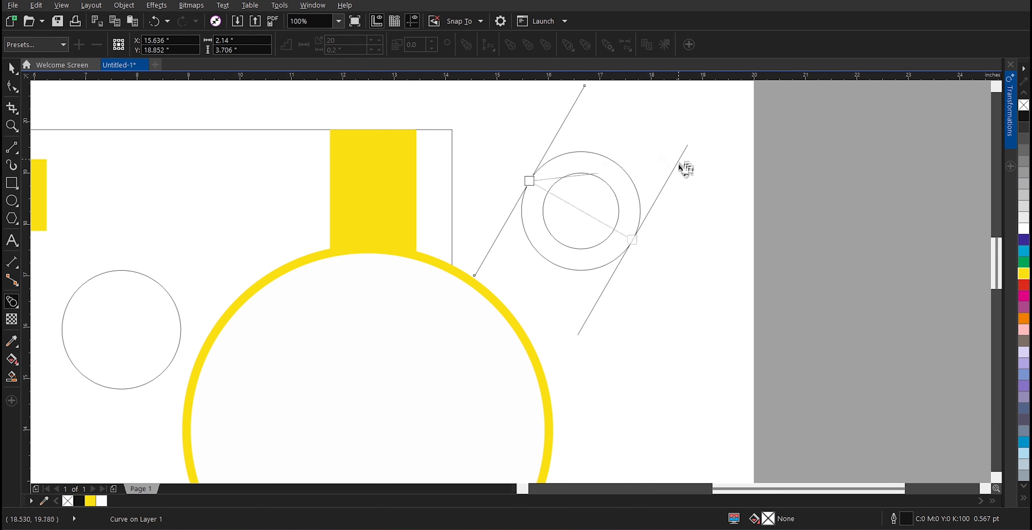
left_click_drag(679, 163, 664, 195)
left_click_drag(644, 229, 643, 230)
key("ctrl+k")
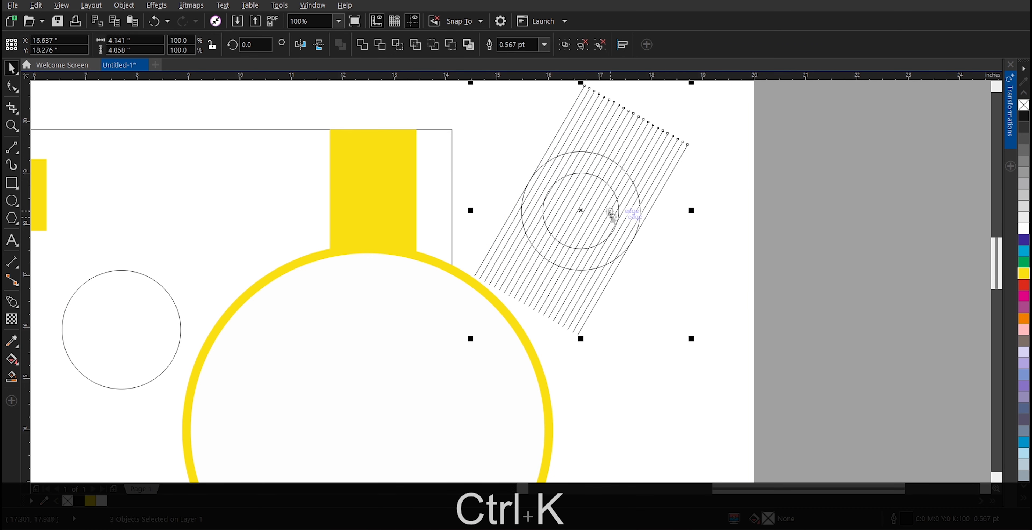
Set the hatch lines' outline width to 1.5 pt and move them to the right, clear of the circles.
left_click(545, 45)
left_click(520, 103)
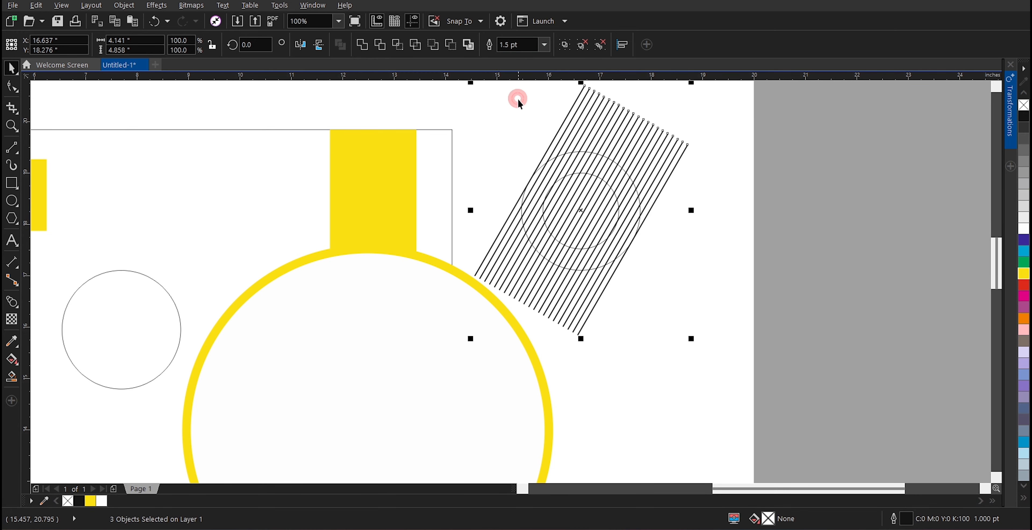
left_click_drag(575, 126, 762, 208)
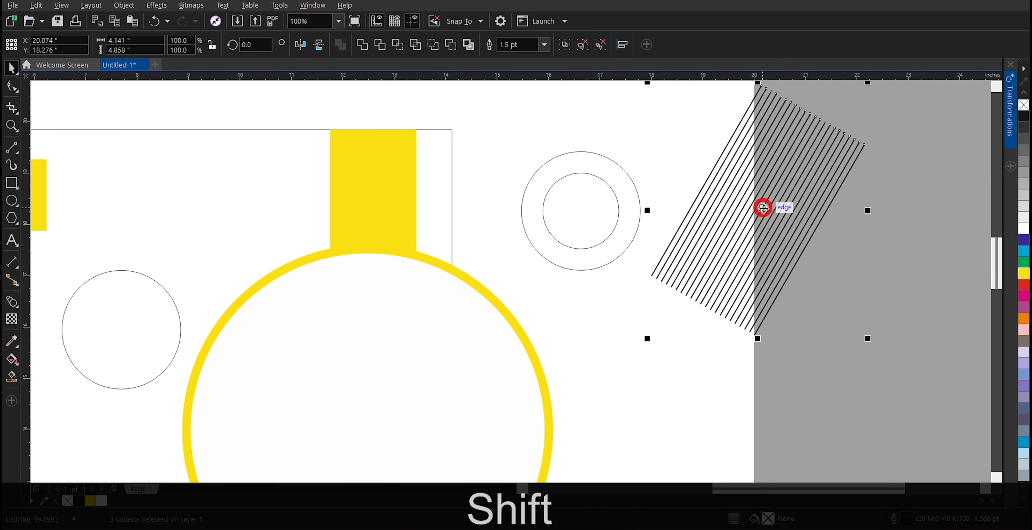
Trim the inner circle out of the outer one to form a ring, and delete the leftover inner circle.
left_click(602, 200)
left_click(601, 161, "shift")
left_click(380, 47)
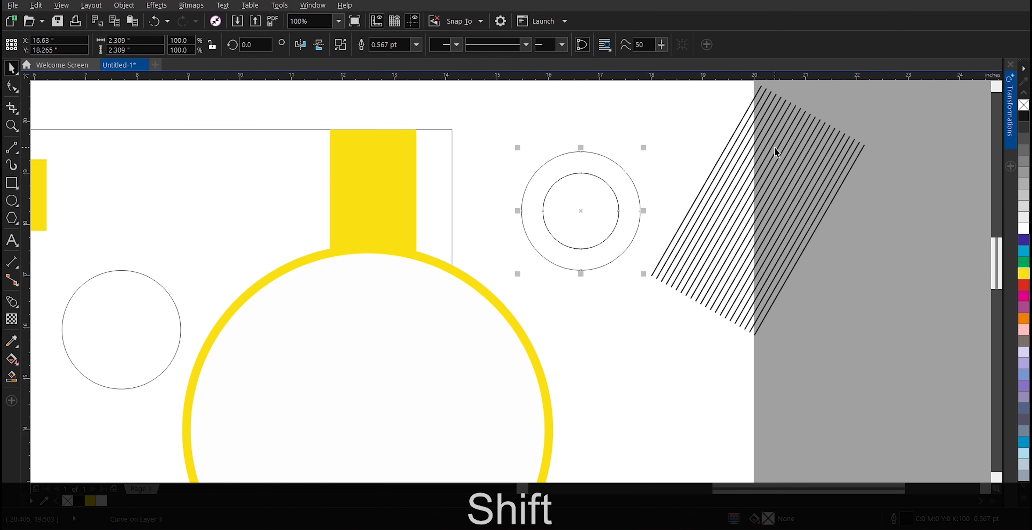
left_click(594, 184)
key("Delete")
Group the hatch lines, PowerClip them inside the ring, and remove the ring's outline.
key("ctrl+g")
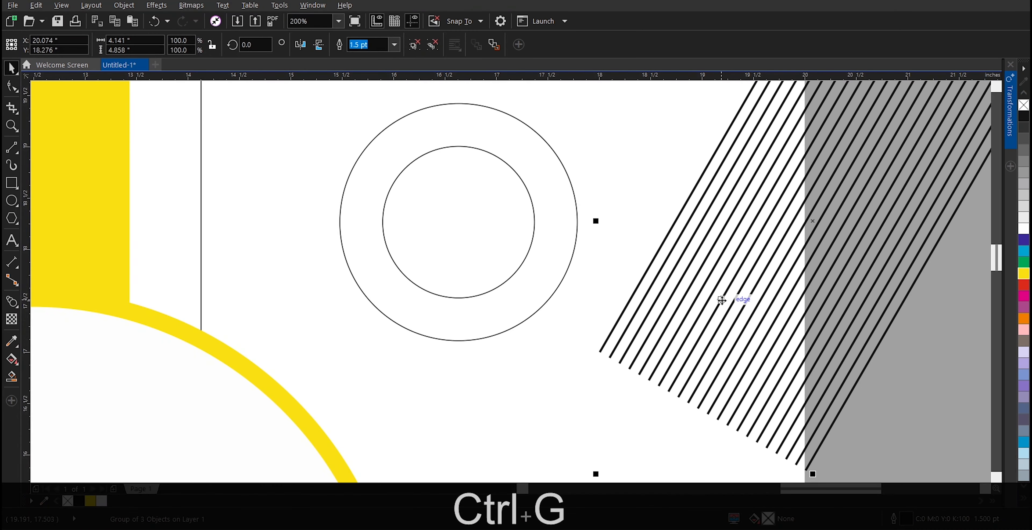
right_click(722, 301)
left_click(764, 188)
left_click(545, 164)
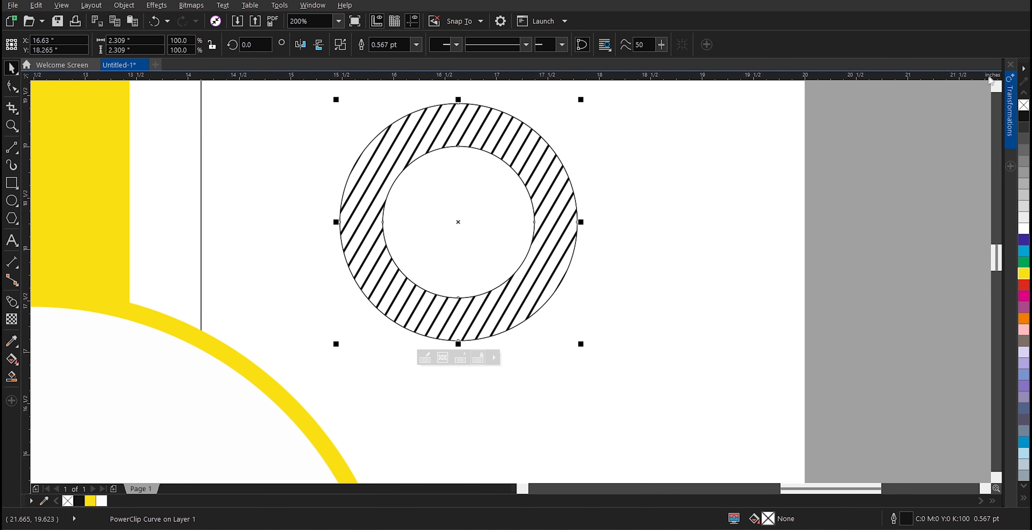
scroll(807, 199, "down", 2)
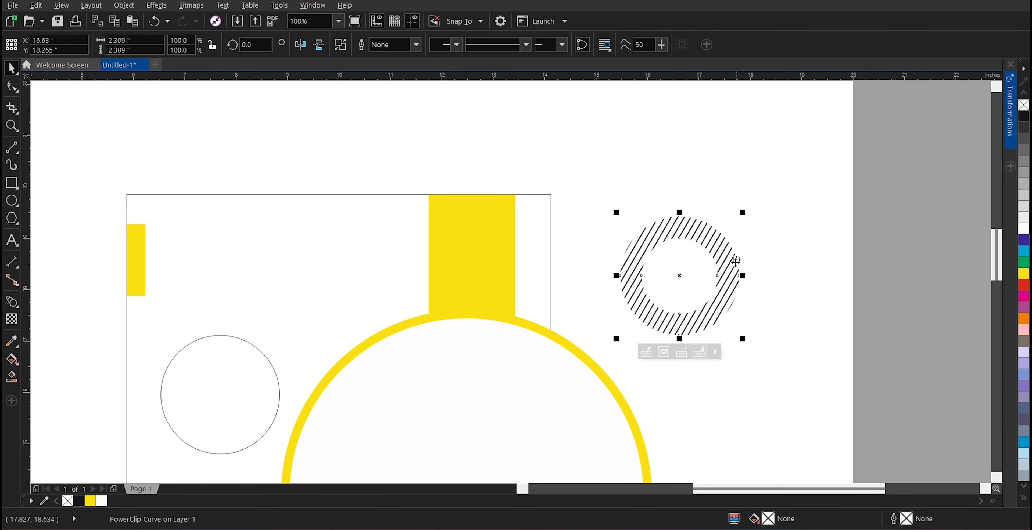
Move the hatched ring over the frame's top edge beside the yellow strip and PowerClip it inside the frame.
left_click_drag(733, 272, 431, 192)
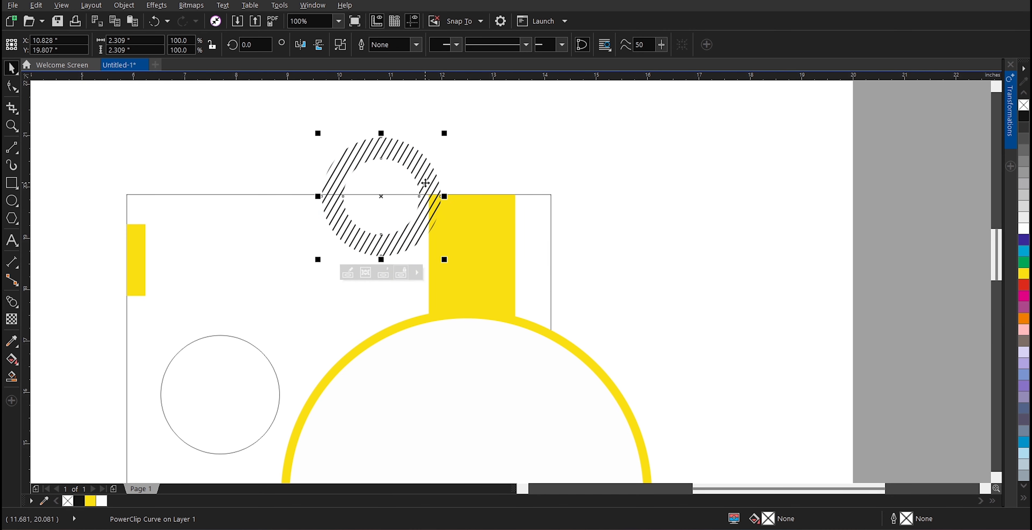
right_click(427, 181)
left_click(460, 141)
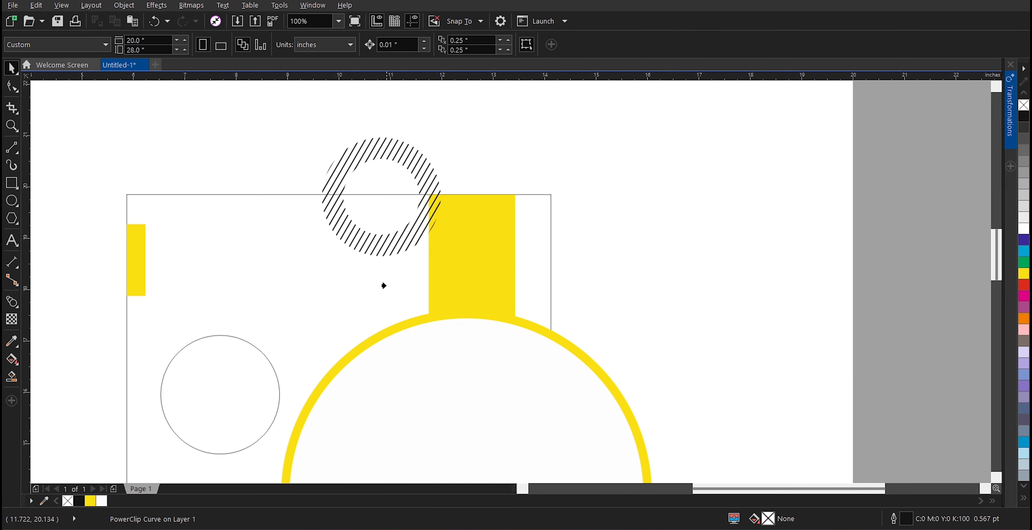
left_click(373, 293)
left_click(416, 172)
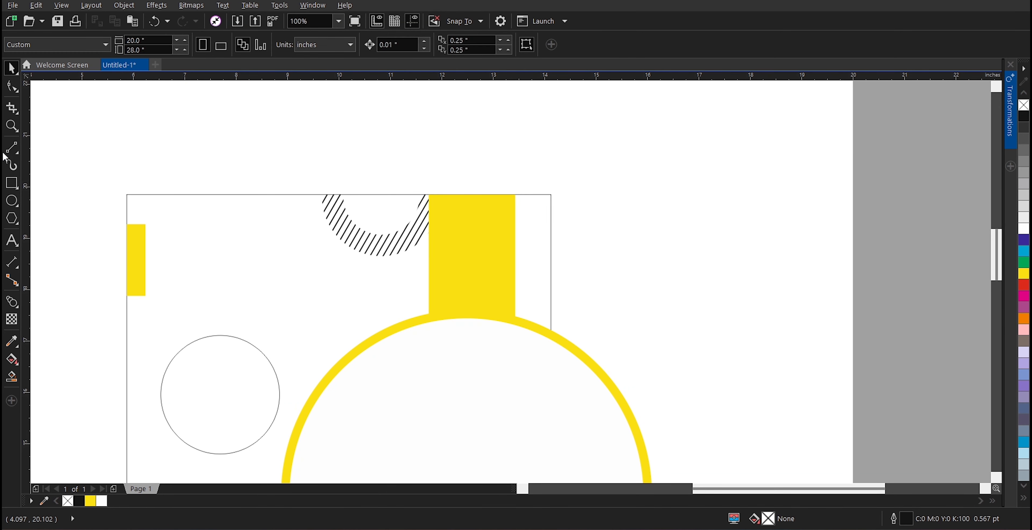
Draw a short horizontal line about 0.29 inches long right of the frame and set its outline width to 3 pt.
left_click(11, 148)
scroll(695, 270, "up", 2)
left_click_drag(581, 268, 617, 266)
left_click(451, 45)
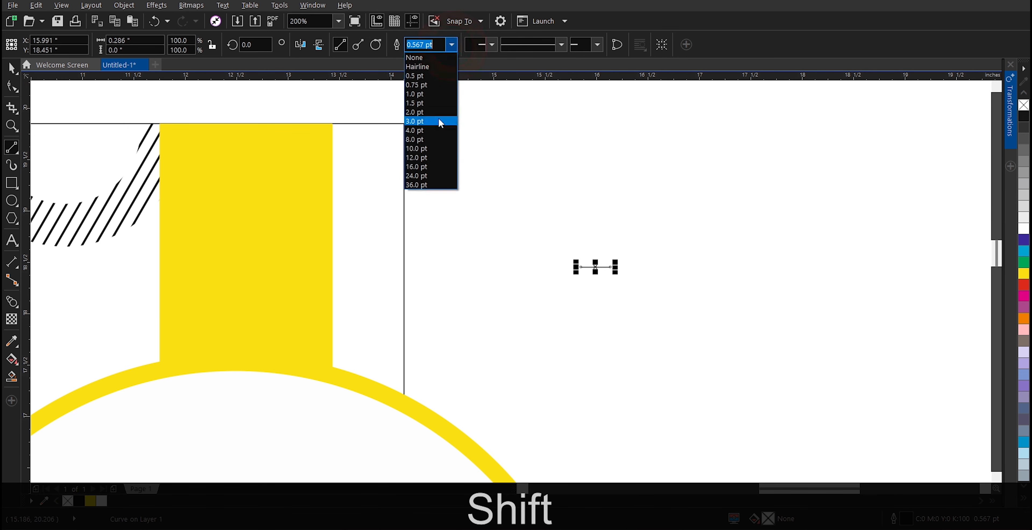
left_click(437, 118)
Duplicate the short 3 pt line in place and rotate the copy to vertical, forming a plus sign.
left_click(11, 68)
key("ctrl+c")
key("ctrl+v")
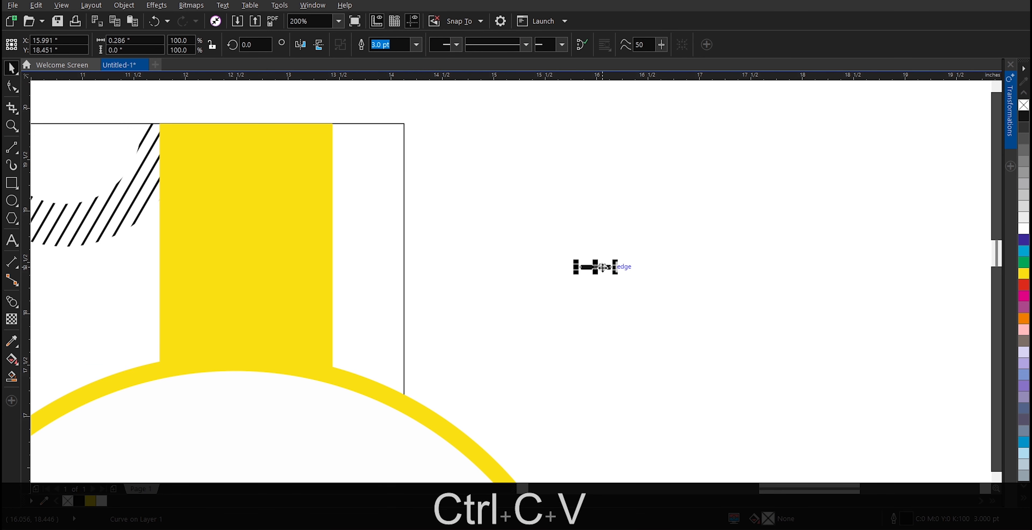
left_click(609, 267)
left_click_drag(619, 259, 597, 285)
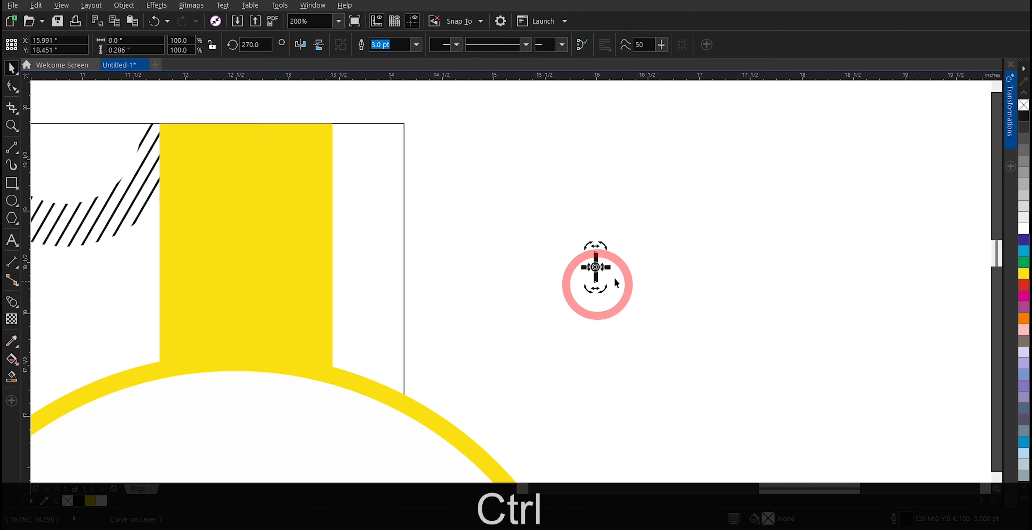
Give both lines of the plus sign round line caps and group them.
left_click_drag(639, 239, 563, 300)
double_click(906, 519)
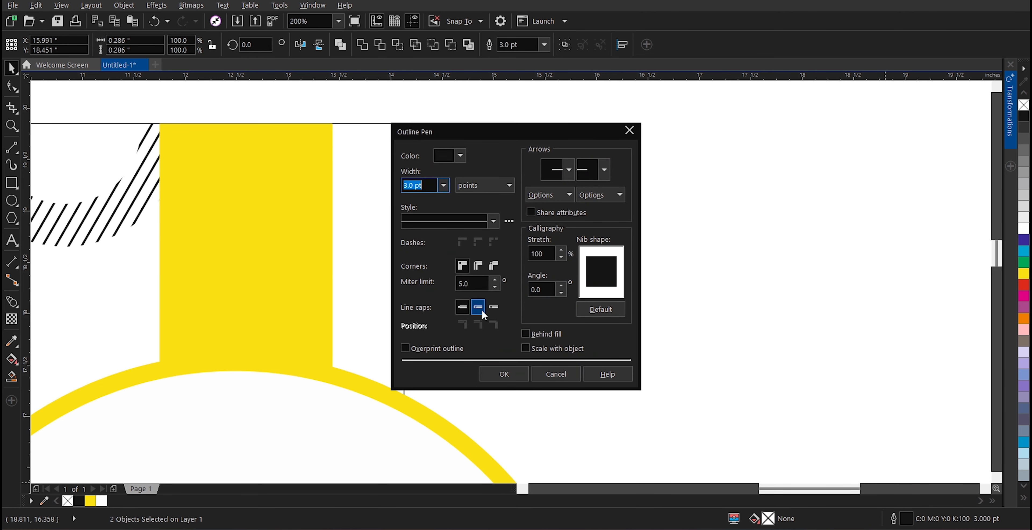
left_click(496, 375)
key("ctrl+g")
Rotate the plus sign 45 degrees, scale it to 50% below the hatched ring, and set its outline to 2 pt.
left_click(595, 266)
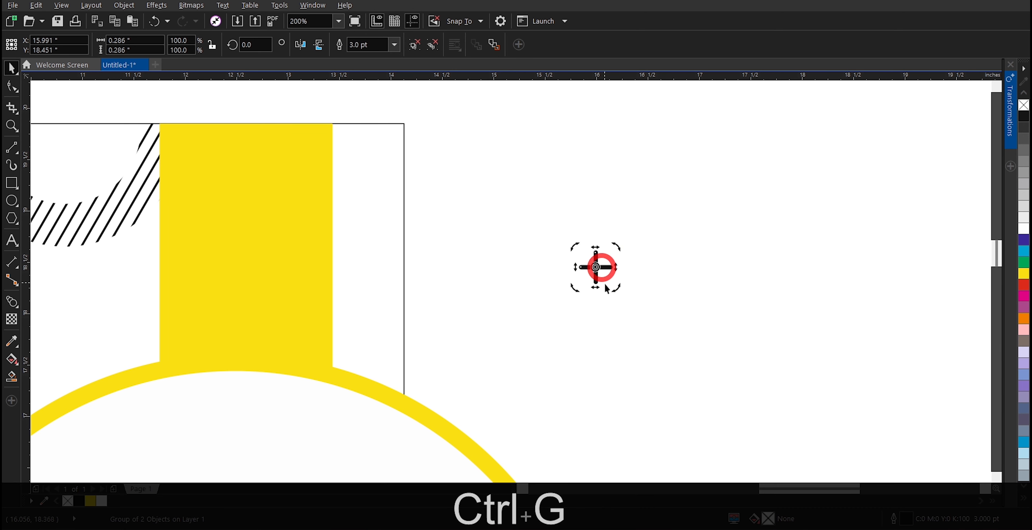
mouse_move(616, 270)
left_mouse_down()
mouse_move(346, 284)
mouse_move(361, 275)
left_mouse_up()
scroll(583, 277, "down", 1)
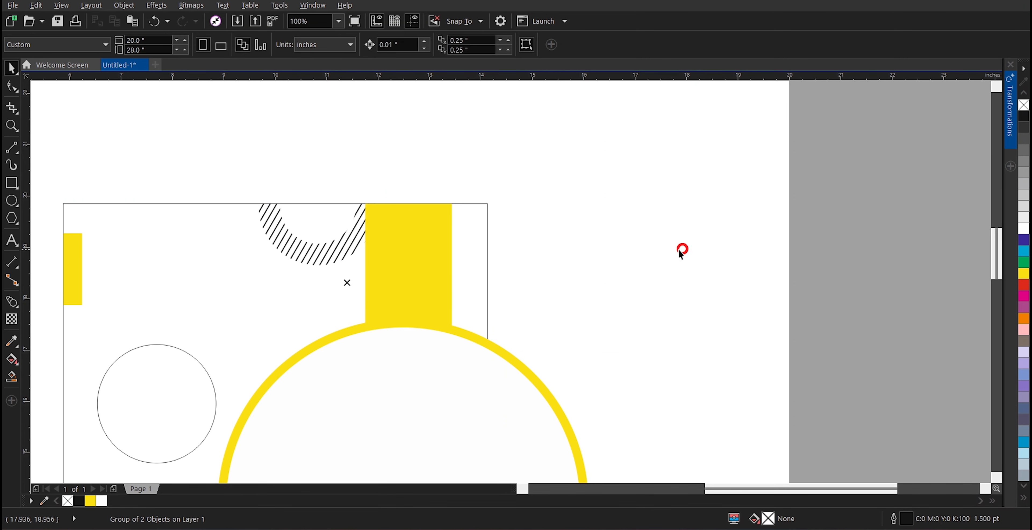
scroll(348, 285, "up", 1)
left_click(395, 44)
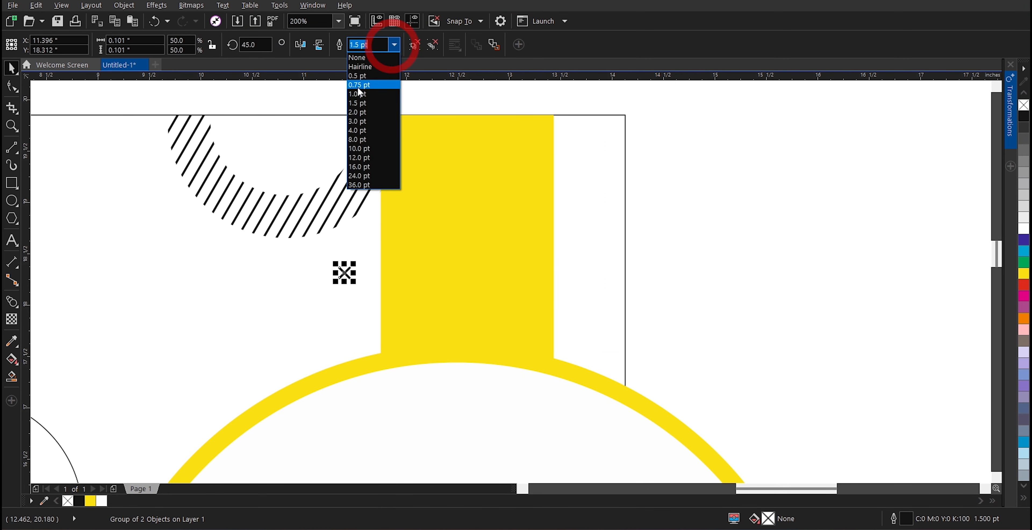
left_click(351, 104)
Duplicate the small X mark straight below the original and select both marks.
left_click_drag(345, 273, 347, 305)
right_click(346, 304)
left_click_drag(667, 204, 313, 349)
left_click_drag(345, 303, 350, 312)
scroll(543, 235, "down", 3)
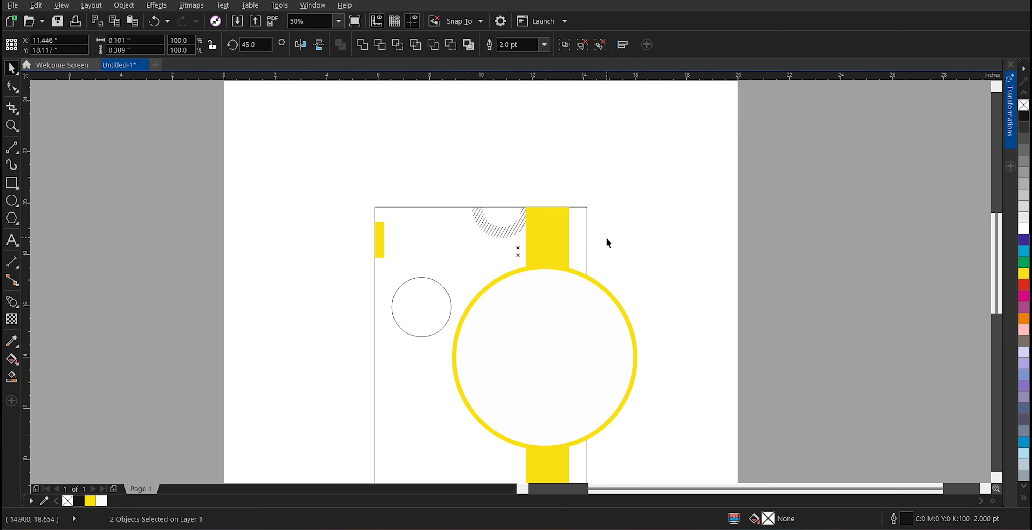
scroll(514, 236, "up", 1)
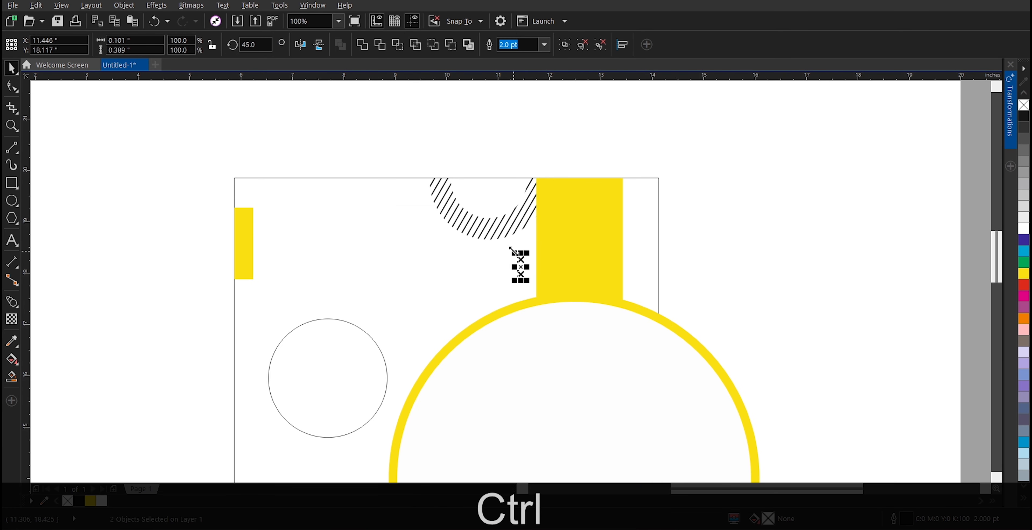
Group the two X marks, enlarge the group to about 0.14 by 0.54 inches, and nudge it into place below the hatched ring.
key("ctrl+g")
key("Down")
key("Down")
key("Down")
key("Down")
key("Down")
key("Down")
key("Down")
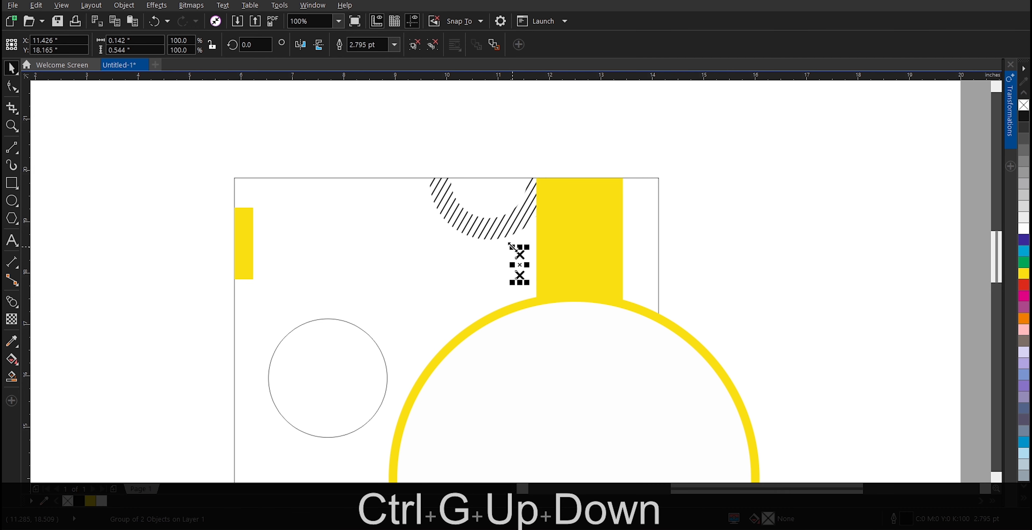
Enlarge the small circle to about 2.41 inches and the large yellow-ringed circle to about 7.42 inches across.
left_click(481, 303)
scroll(481, 304, "down", 1)
left_click(469, 271)
scroll(481, 279, "up", 1)
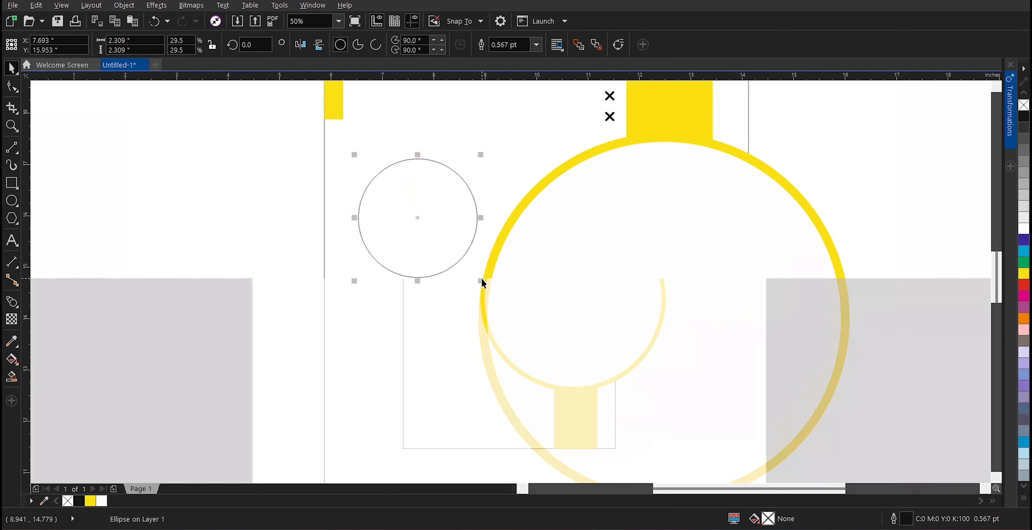
left_click_drag(480, 279, 489, 294)
left_click(525, 295)
scroll(548, 301, "down", 1)
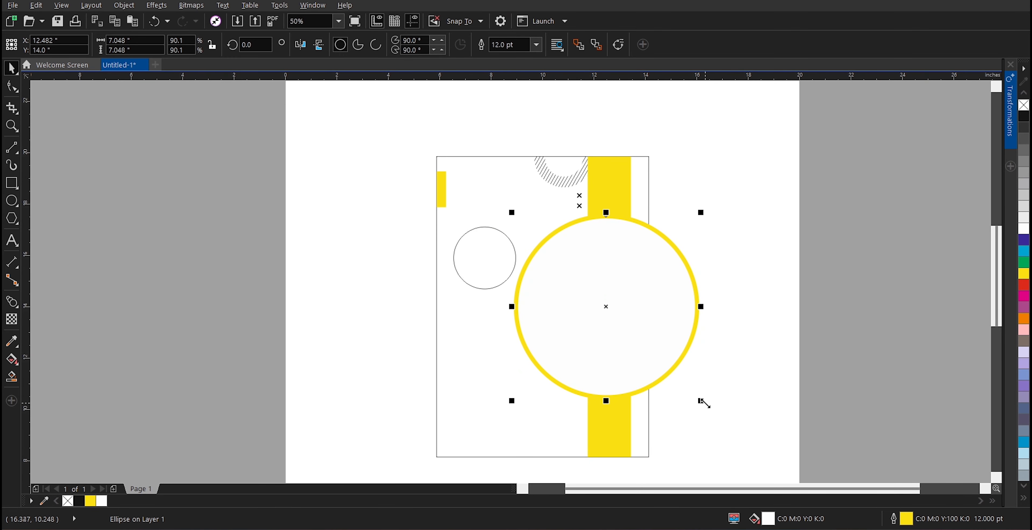
left_click_drag(702, 402, 708, 408)
left_click(787, 326)
Nudge the group of X marks slightly upward, away from the large circle.
left_click_drag(761, 185, 542, 247)
key("Up")
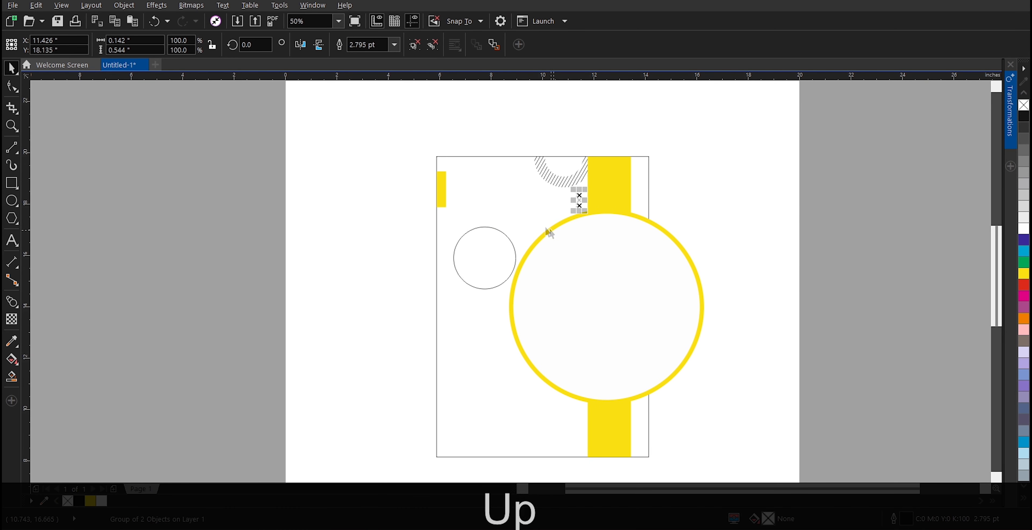
key("Up")
Edit the frame's PowerClip contents, nudge the hatched ring upward, and finish editing.
double_click(474, 172)
left_click(560, 136)
key("Up")
key("Up")
key("Up")
key("Up")
key("Up")
key("Up")
key("Up")
key("Up")
key("Up")
key("Up")
key("Up")
key("Up")
left_click(710, 166)
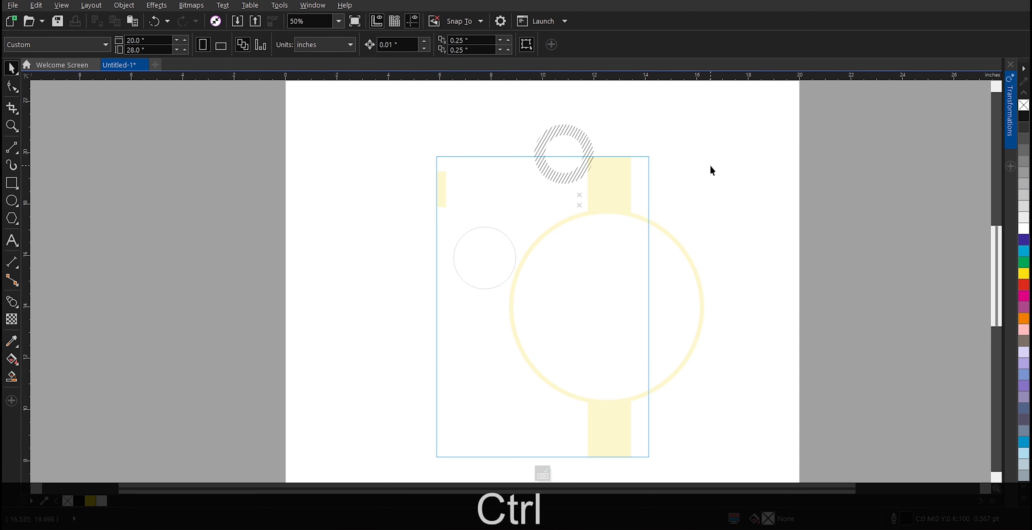
left_click(710, 165, "ctrl")
Paste the copied pattern, photos and icons outside the page, and place the pattern strip just right of the frame.
left_click(721, 170)
scroll(717, 184, "down", 1)
key("ctrl+v")
scroll(449, 220, "down", 1)
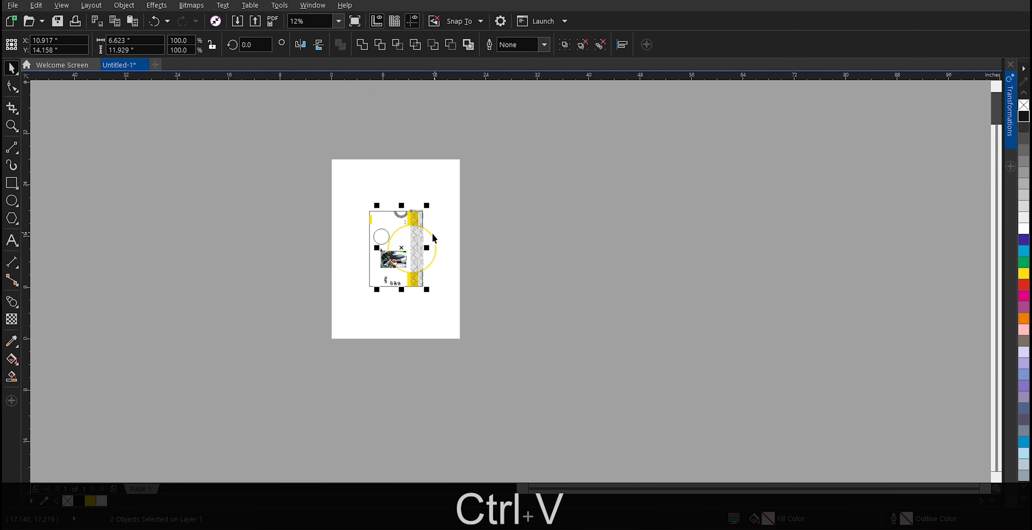
scroll(403, 240, "up", 1)
left_click_drag(400, 255, 590, 250)
scroll(500, 205, "up", 1)
left_click(522, 189)
left_click_drag(737, 180, 464, 205)
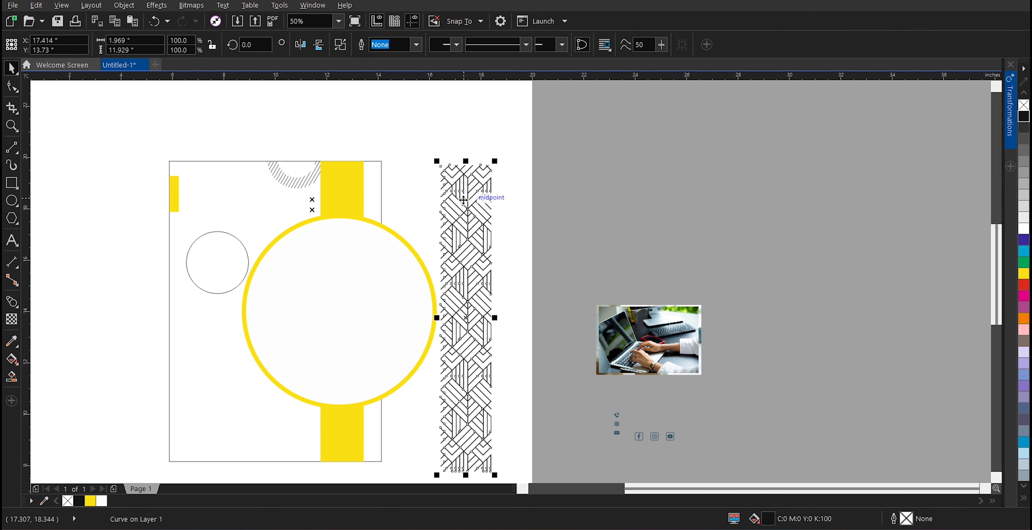
Fill the pattern strip with yellow and shift the fill to the deeper tone C0 M20 Y98 K0.
left_click(93, 504)
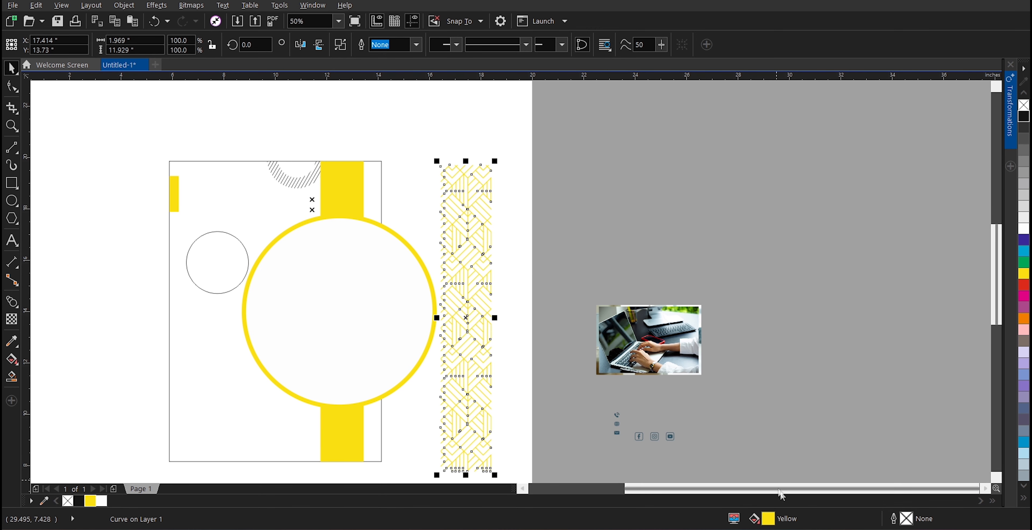
double_click(768, 519)
left_click(416, 309)
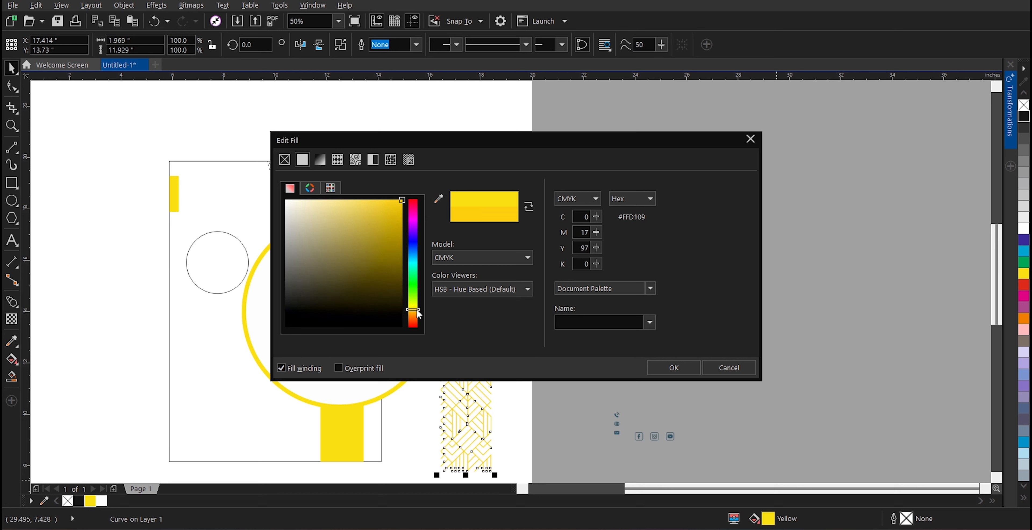
left_click(673, 368)
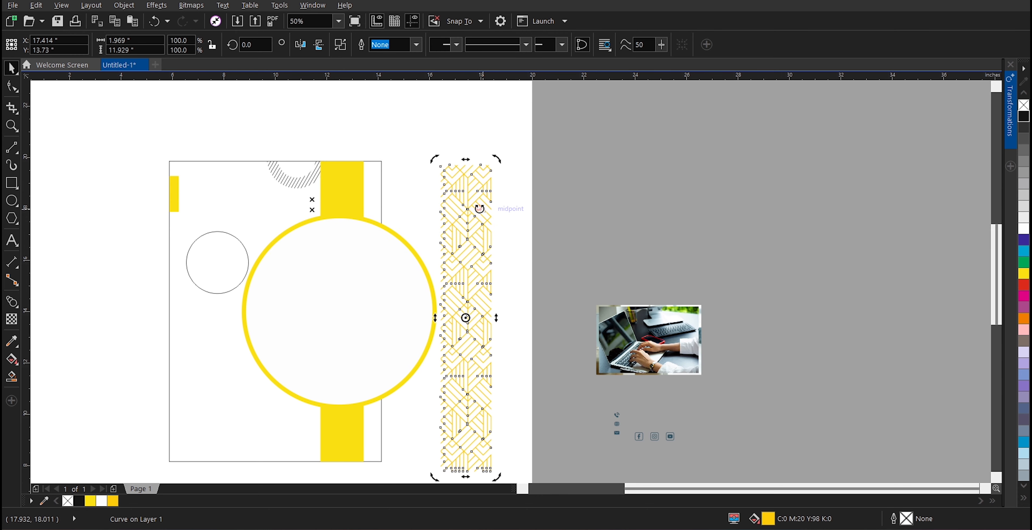
PowerClip the pattern inside the tall yellow strip.
right_click(474, 199)
left_click(500, 175)
left_click(343, 190)
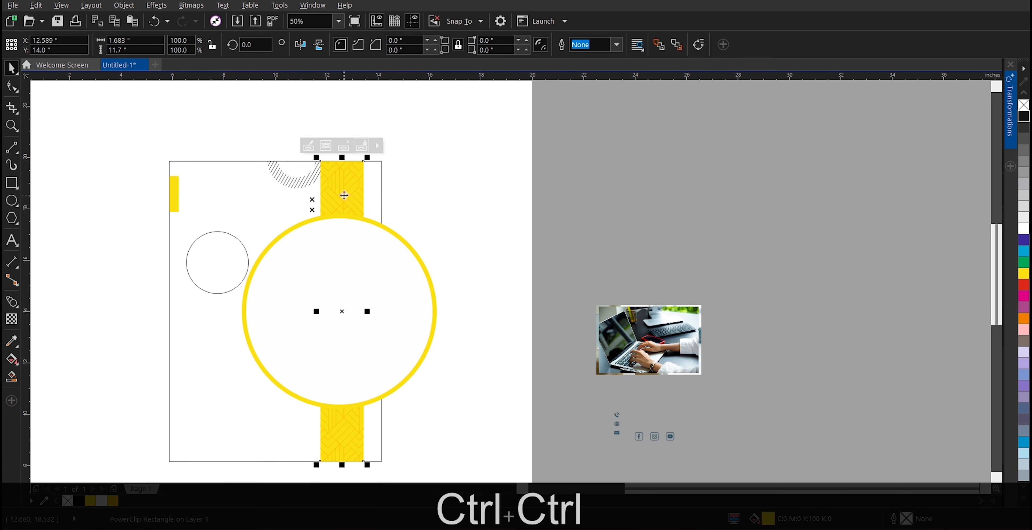
scroll(342, 195, "up", 1)
scroll(348, 194, "down", 2)
left_click(436, 205)
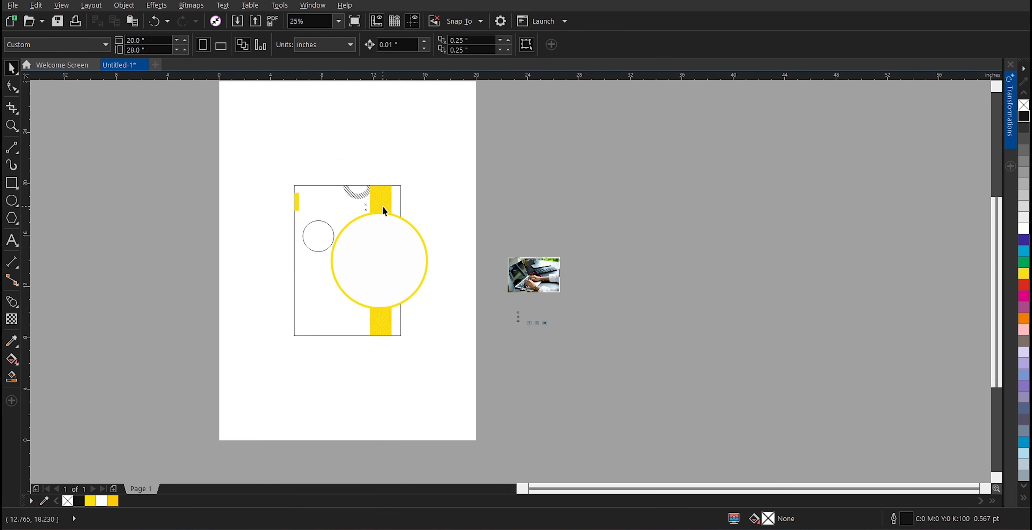
PowerClip the patterned yellow strip inside the page frame.
scroll(345, 170, "up", 2)
left_click(459, 248)
right_click(460, 247)
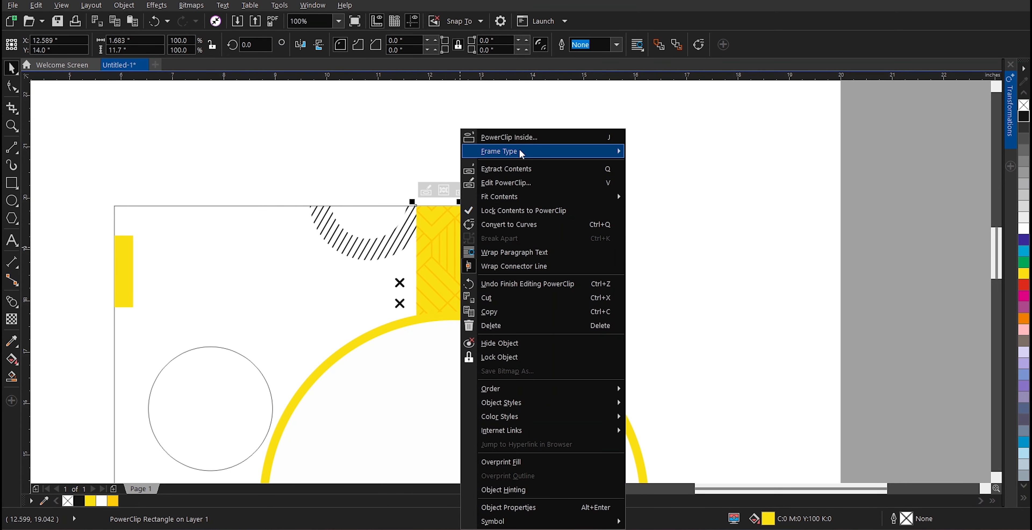
left_click(258, 299)
Edit the frame's contents, bring the hatched ring in front of the yellow strip, and finish editing.
left_click(337, 281)
double_click(370, 247)
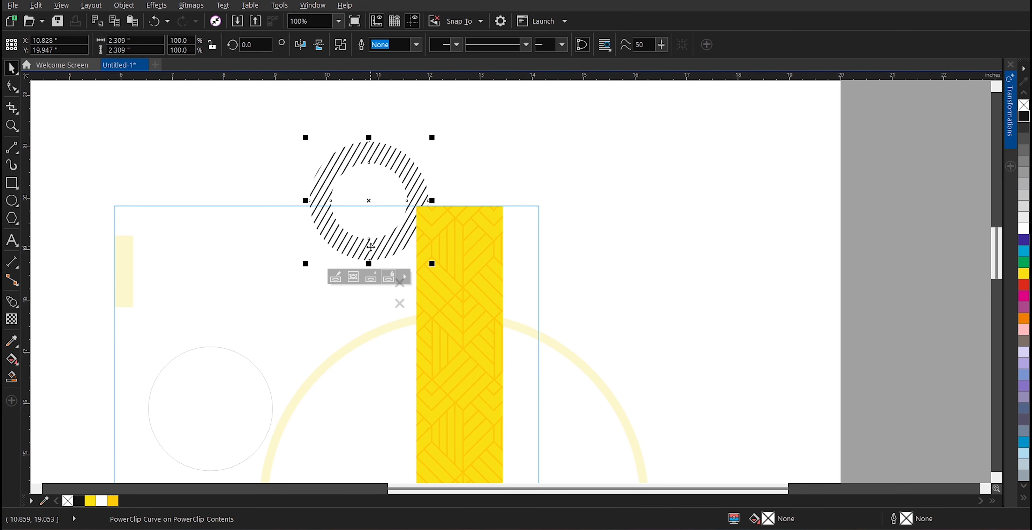
key("shift+Page_Up")
left_click(721, 256, "ctrl")
scroll(526, 259, "down", 1)
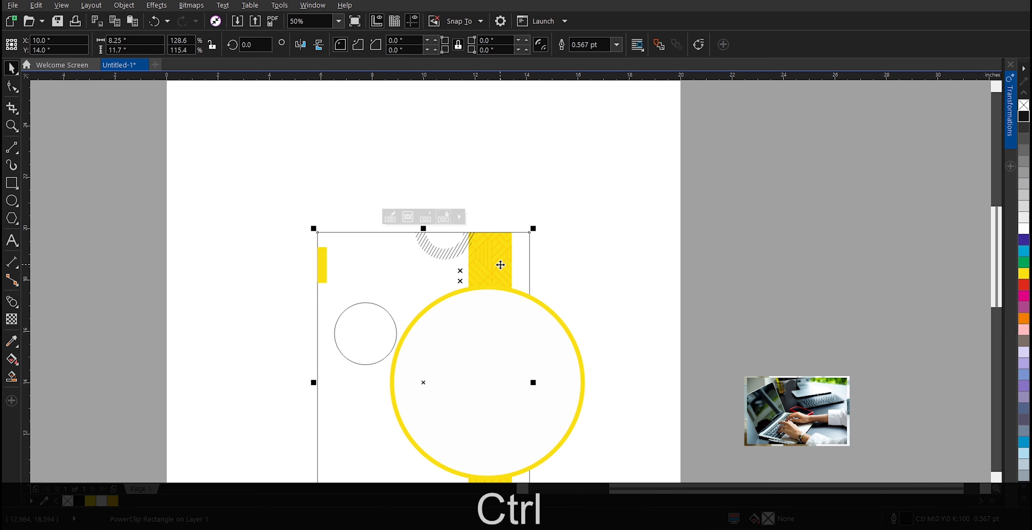
scroll(415, 239, "down", 1)
scroll(383, 300, "up", 1)
Separate the two stacked photos and PowerClip the business meeting photo inside the large circle.
key("ctrl+z")
left_click(774, 196)
left_click_drag(827, 357, 718, 316)
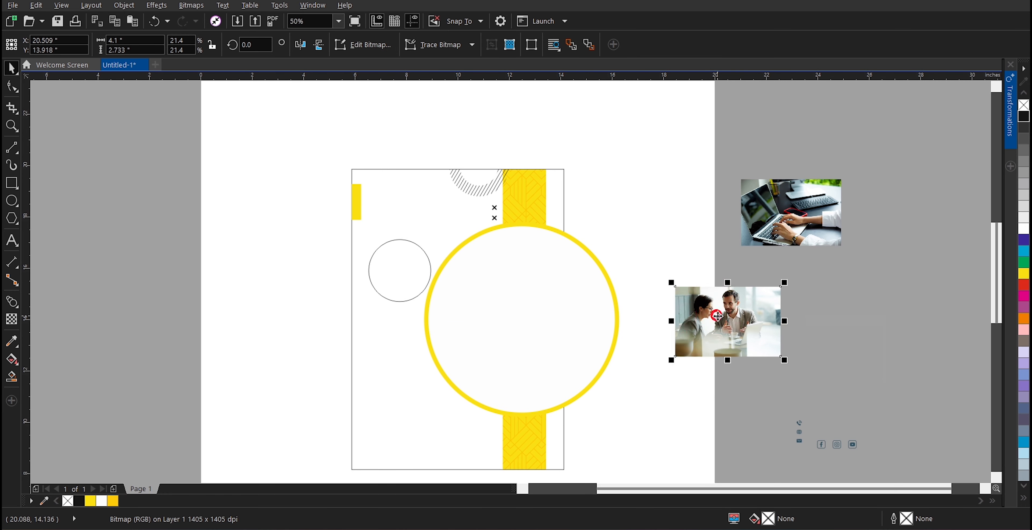
right_click(720, 319)
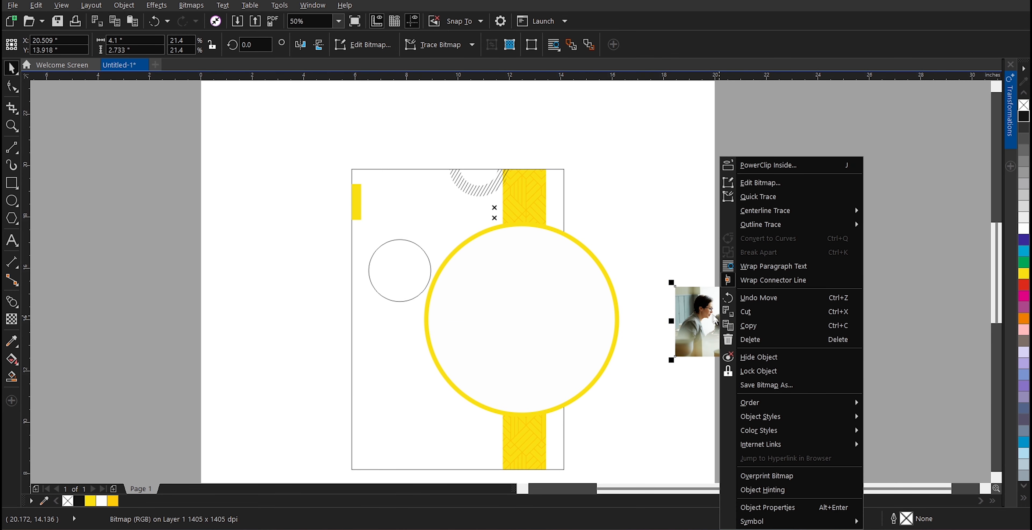
left_click(715, 319)
right_click(715, 318)
left_click(755, 166)
left_click(590, 270)
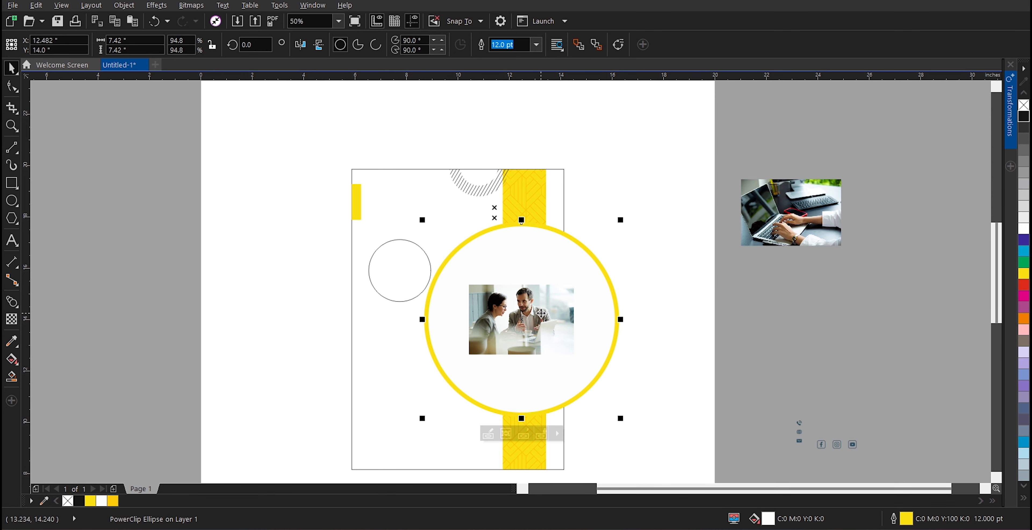
Edit the large circle's contents, enlarge and reposition the meeting photo to fill the circle, and finish editing.
double_click(541, 314)
left_click(541, 314)
left_click_drag(579, 279, 651, 231)
left_click_drag(635, 265, 641, 265)
left_click_drag(656, 232, 668, 219)
left_click_drag(647, 243, 683, 214)
left_click_drag(676, 281, 685, 282)
left_click(761, 287, "ctrl")
Move the laptop photo closer and PowerClip it inside the small circle.
left_click_drag(795, 214, 721, 237)
right_click(716, 235)
left_click(760, 167)
left_click(394, 261)
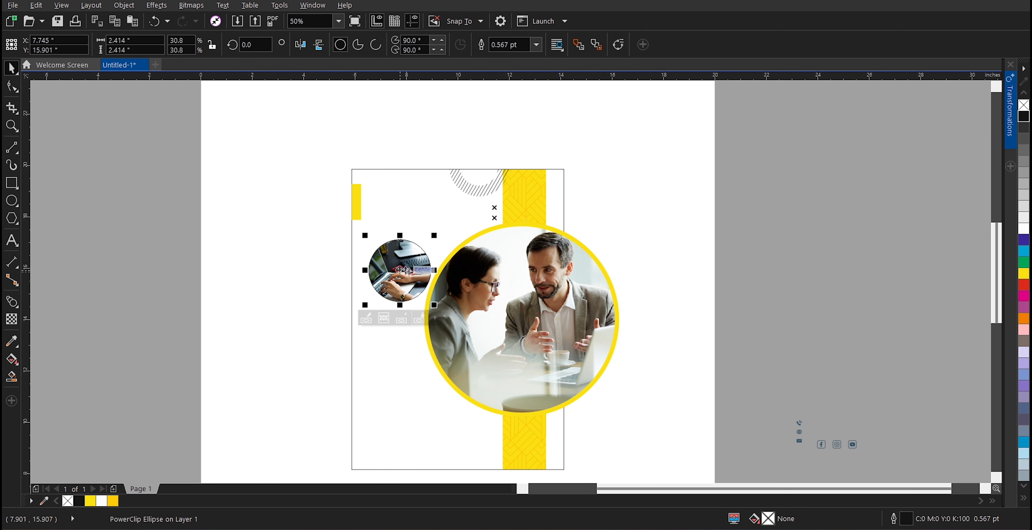
Set the large circle's outline width to 10 pt.
left_click(461, 280)
left_click(536, 45)
left_click(503, 149)
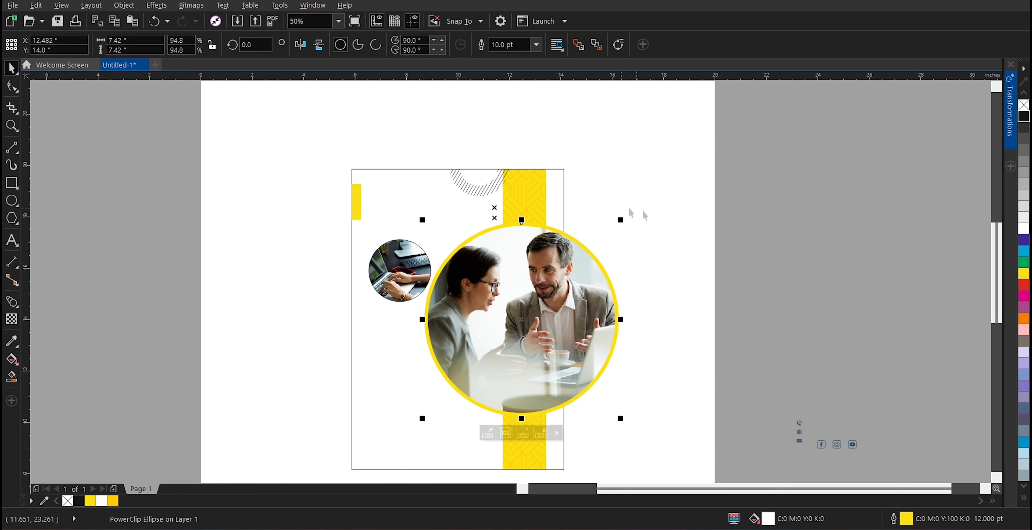
left_click(616, 168)
Give the small circle an 8 pt yellow outline.
left_click(404, 280)
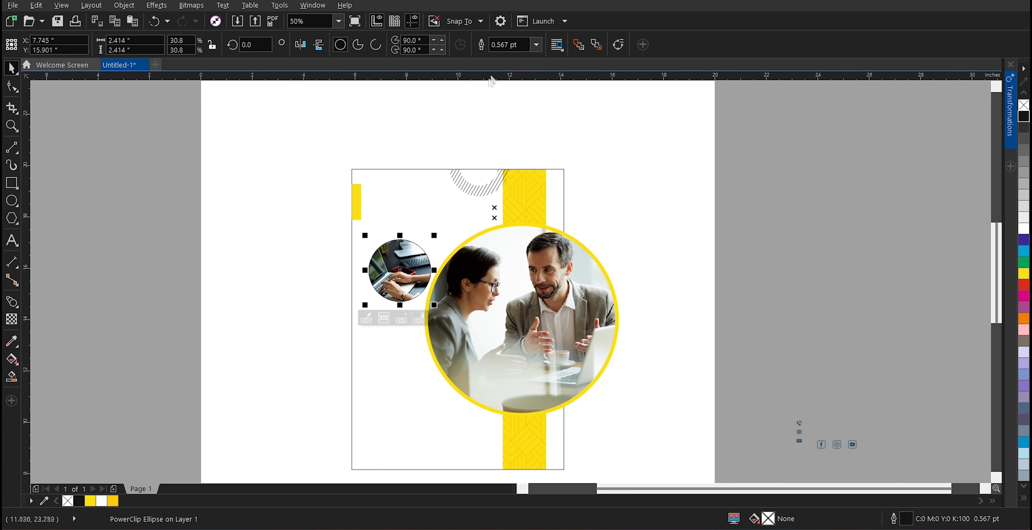
left_click(536, 45)
left_click(500, 140)
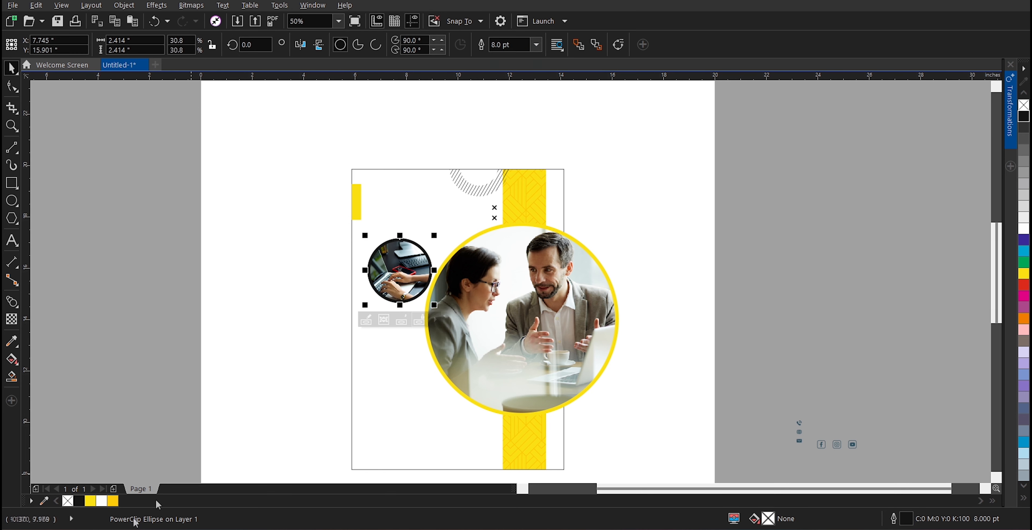
right_click(113, 503)
left_click(102, 368)
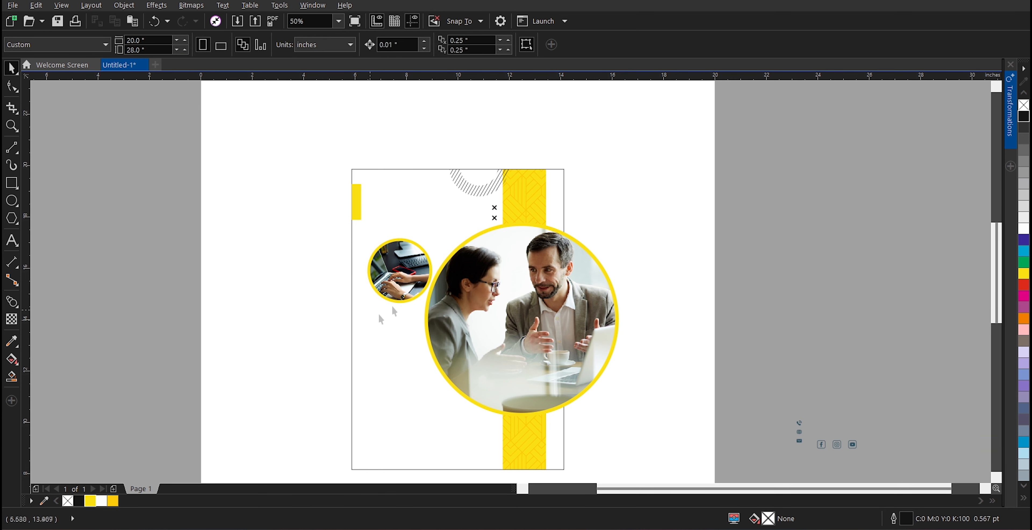
Enlarge the small photo circle to about 2.5 inches across so it meets the large circle.
left_click(409, 285)
scroll(429, 298, "up", 1)
left_click_drag(437, 310, 441, 315)
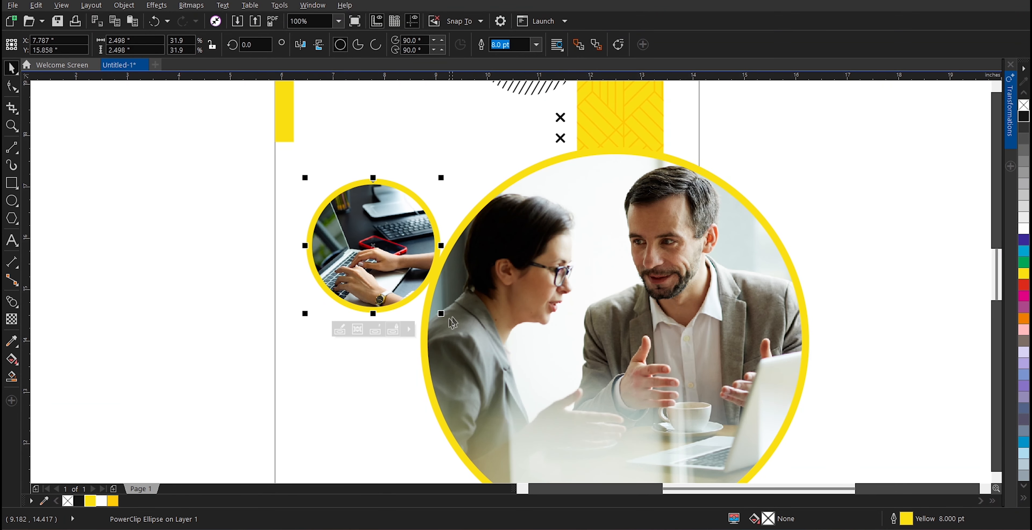
scroll(452, 322, "down", 1)
PowerClip the large photo circle inside the page frame.
left_click(585, 300)
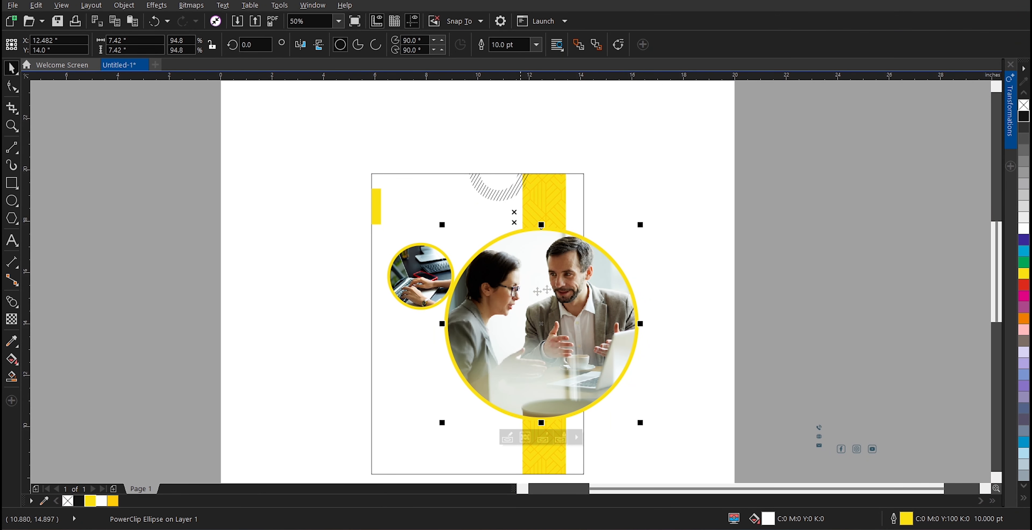
right_click(577, 259)
left_click(621, 138)
left_click(549, 184)
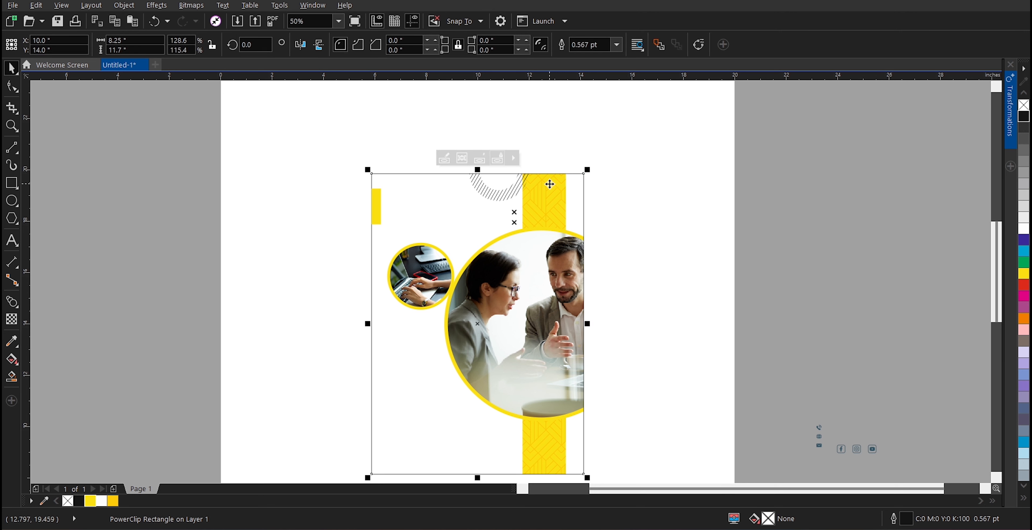
Open the page frame's PowerClip contents and move the large photo circle left to about X 11.94 inches.
key("Escape")
double_click(559, 303)
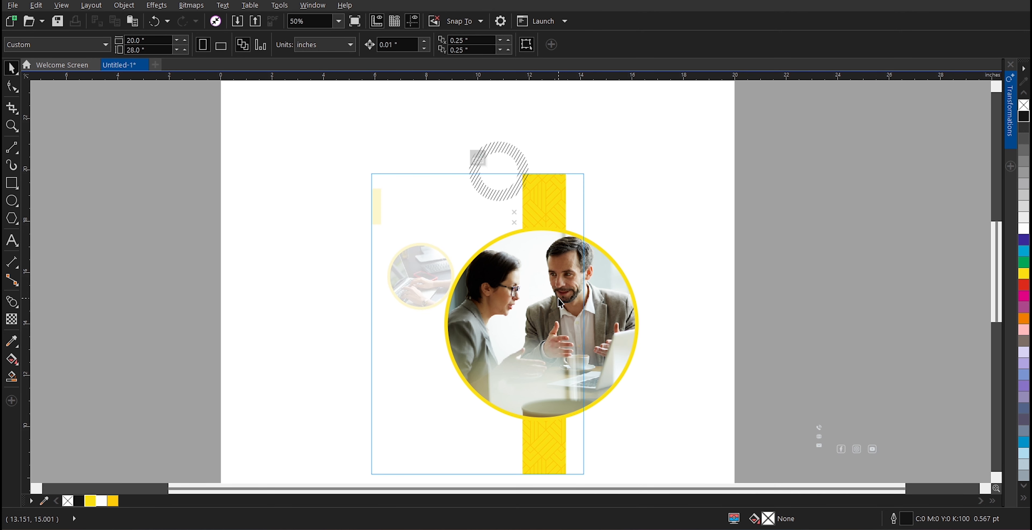
key("Left")
key("Left")
key("Left")
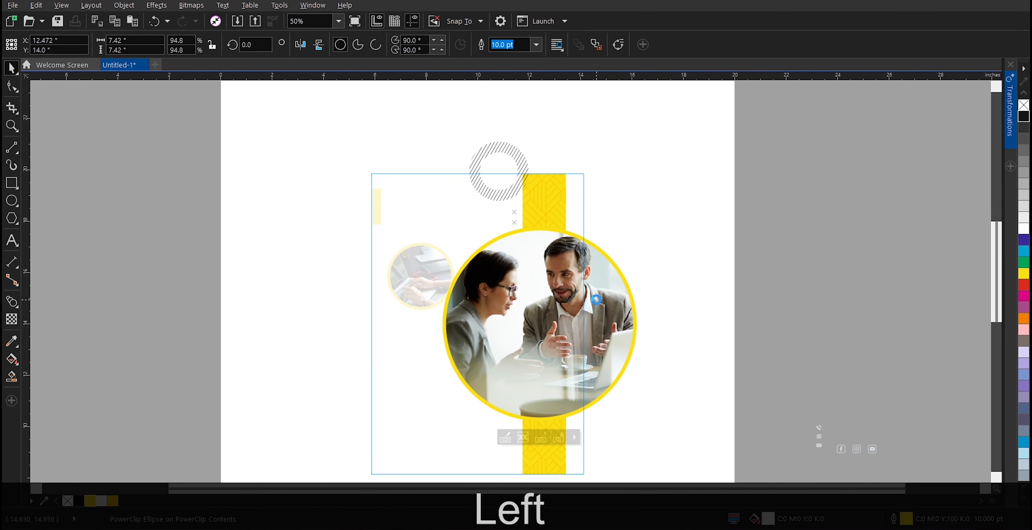
scroll(605, 319, "up", 1)
key("shift+Left")
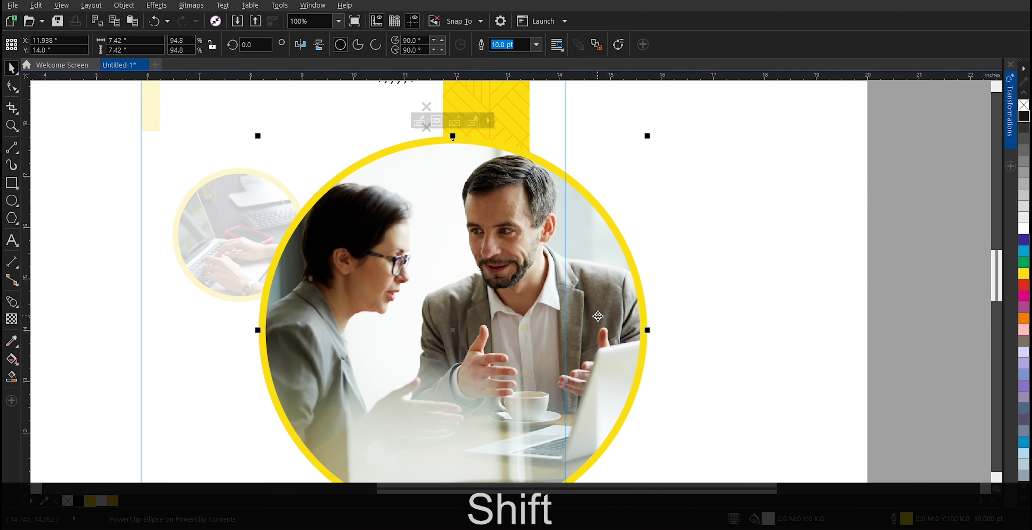
Shift the meeting photo slightly left inside the large circle and finish editing the PowerClip contents.
left_click(600, 317)
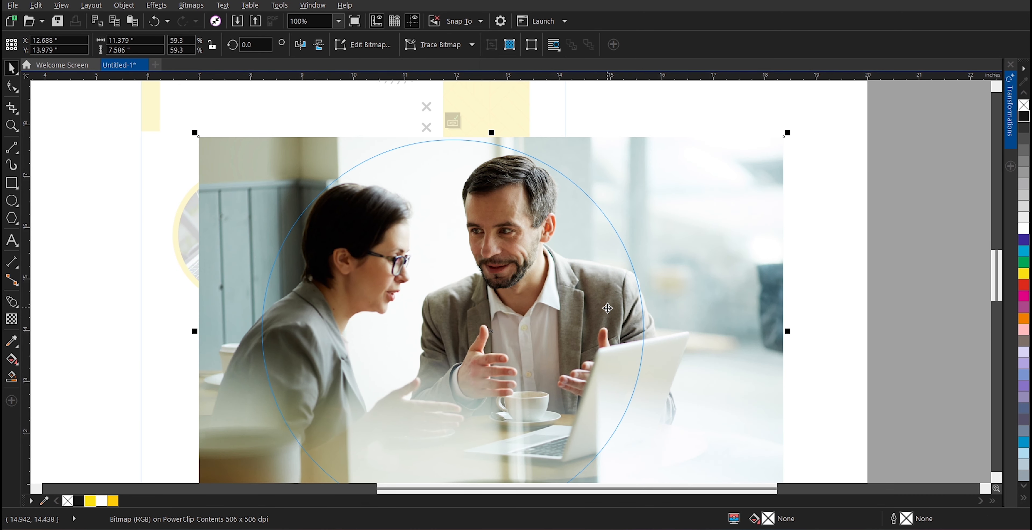
key("Left")
key("Left")
key("Left")
key("Left")
key("Left")
key("Left")
key("Left")
key("Left")
key("Left")
key("Left")
key("Left")
key("Left")
key("Left")
key("Left")
key("Left")
key("Left")
key("Left")
key("Left")
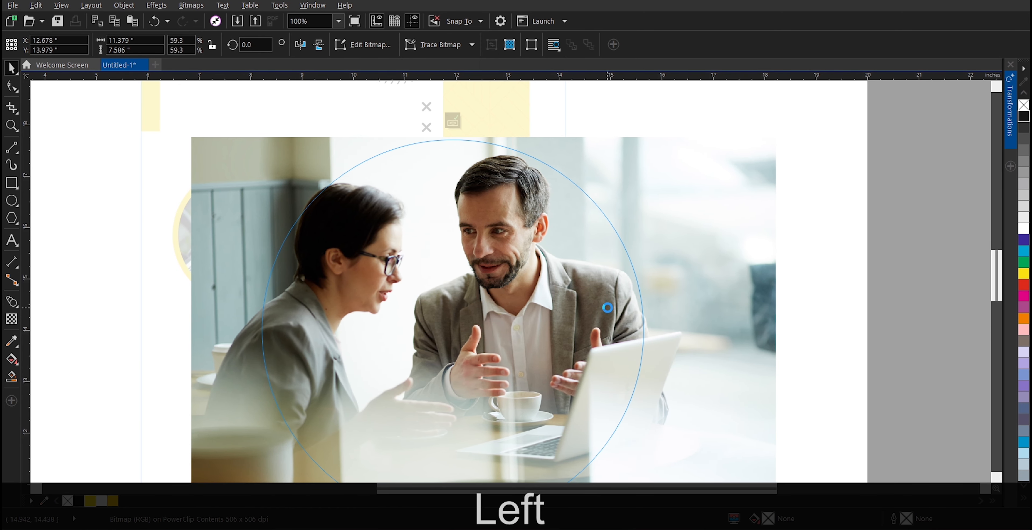
left_click(875, 287)
left_click(875, 283, "ctrl")
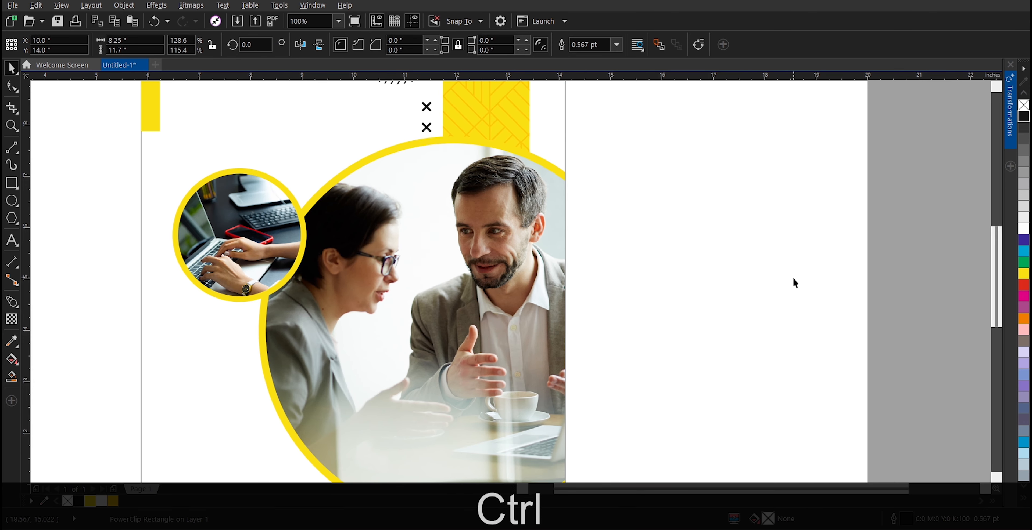
Reposition the small photo circle against the large circle's upper-left edge, centred at about X 7.46, Y 16.22 inches.
scroll(795, 282, "down", 1)
left_click(503, 271)
scroll(503, 271, "up", 1)
left_click_drag(526, 271, 523, 252)
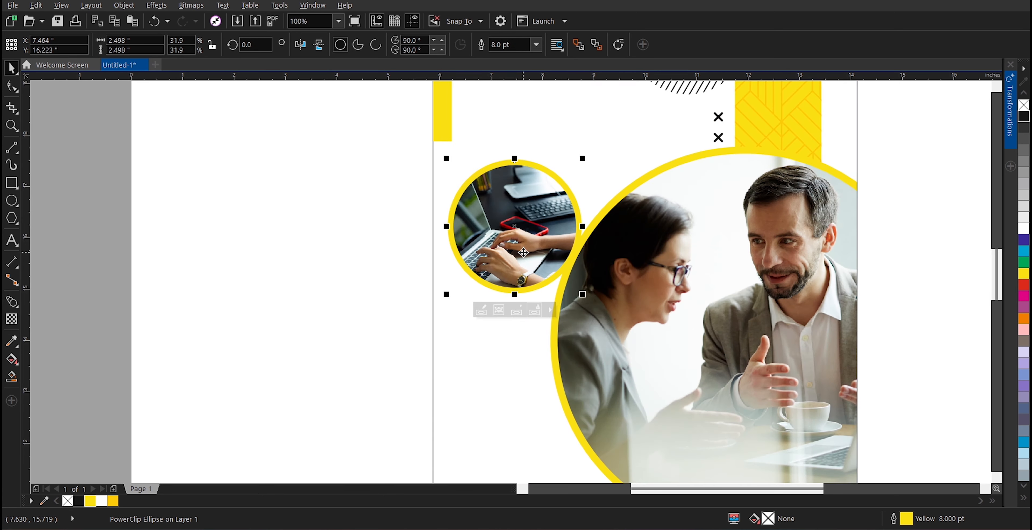
scroll(523, 253, "down", 1)
scroll(347, 372, "down", 1)
left_click(464, 225)
Add the two-line artistic text heading "BUSINESS WORKSHOP" above the page frame.
scroll(463, 224, "up", 1)
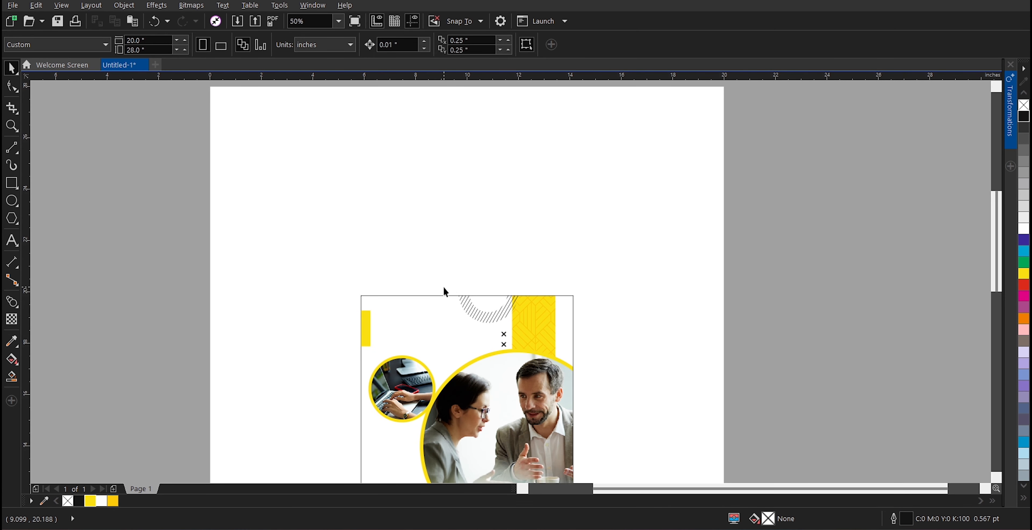
scroll(405, 269, "up", 1)
left_click(20, 239)
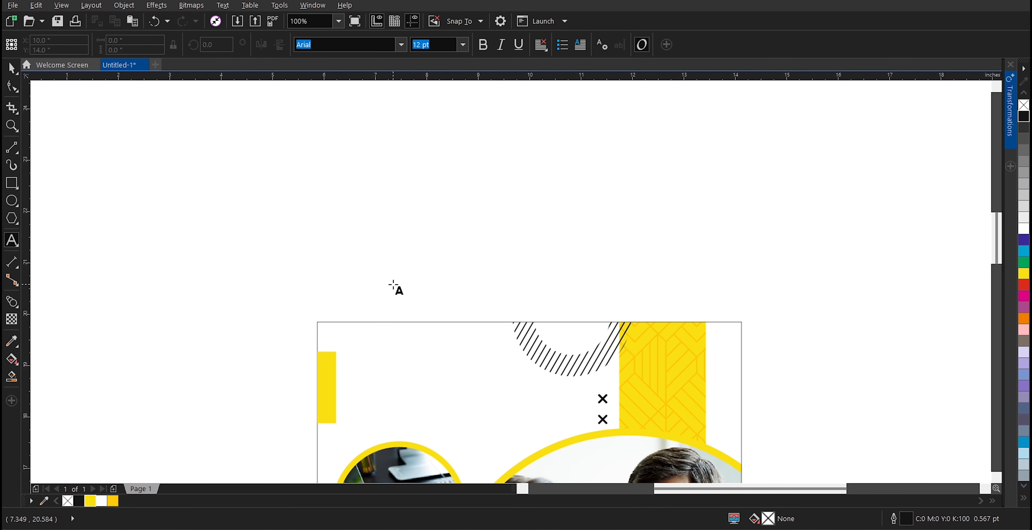
left_click(436, 281)
key("Caps_Lock")
type("BUSINESS")
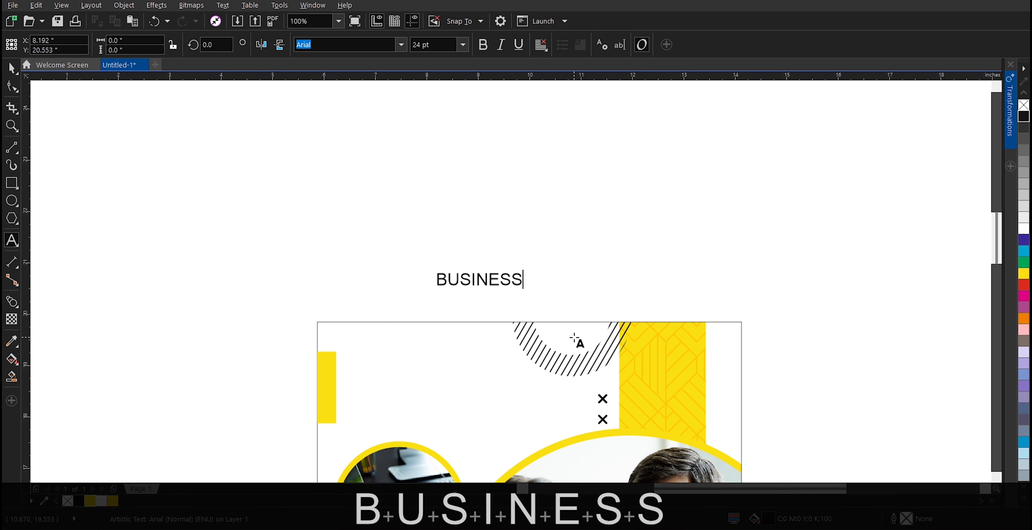
key("Return")
type("SHOP")
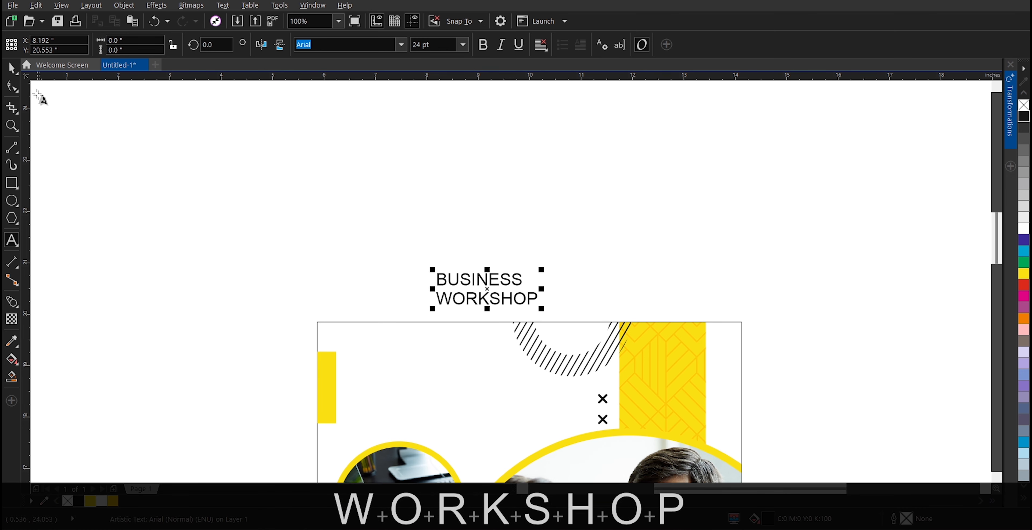
Move the heading into the flyer's upper-left area beside the yellow bar.
left_click(12, 70)
scroll(464, 234, "down", 2)
scroll(469, 248, "up", 2)
left_click_drag(474, 248, 372, 323)
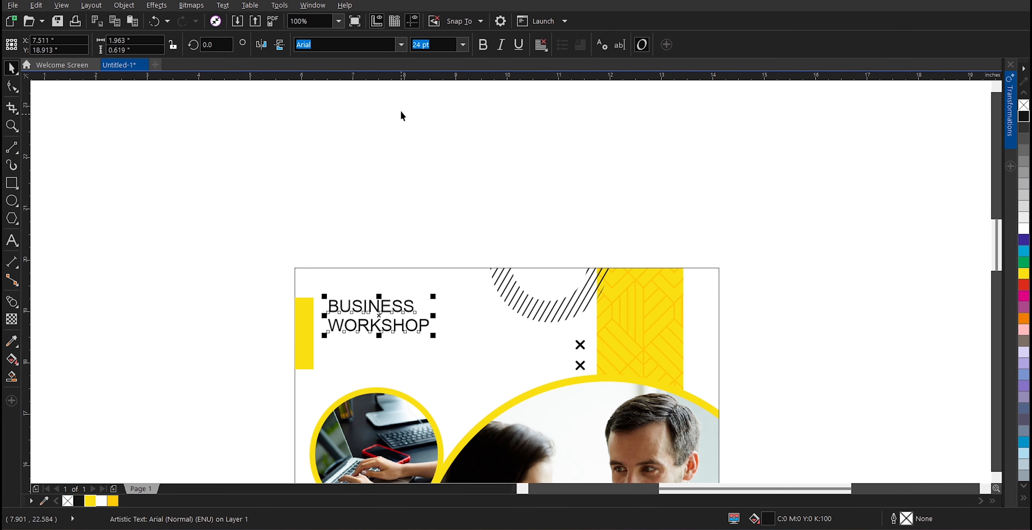
Set the heading's font to Montserrat Bold.
left_click(401, 47)
type("MON")
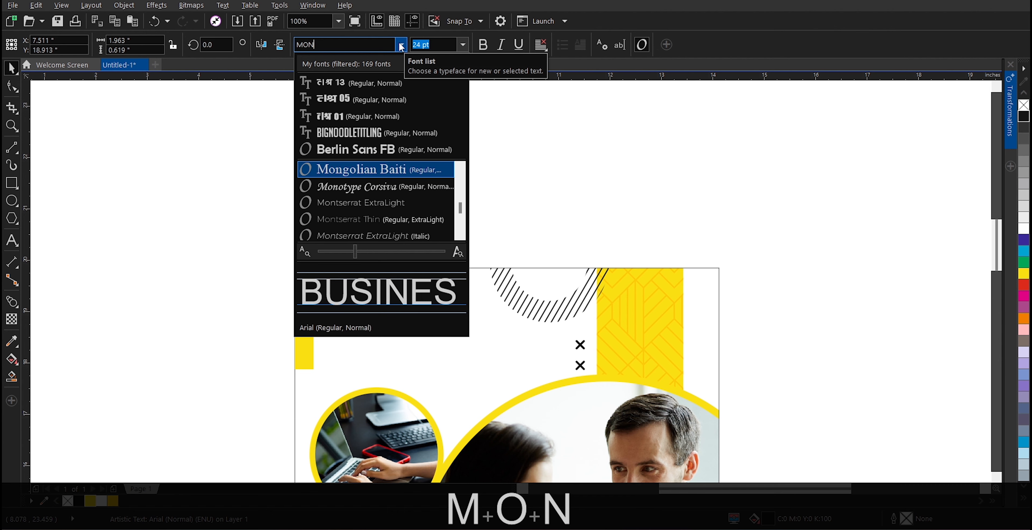
scroll(354, 221, "down", 2)
scroll(353, 225, "down", 2)
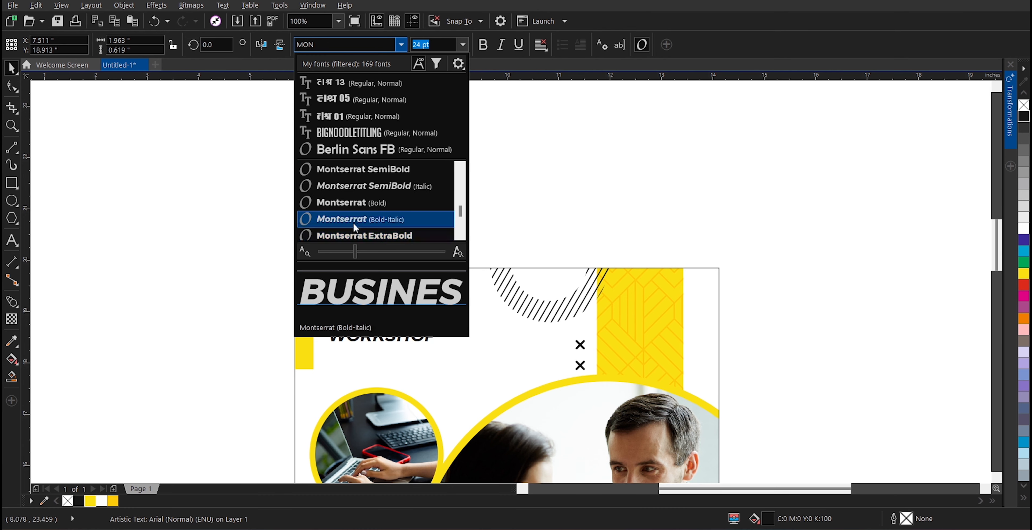
left_click(354, 205)
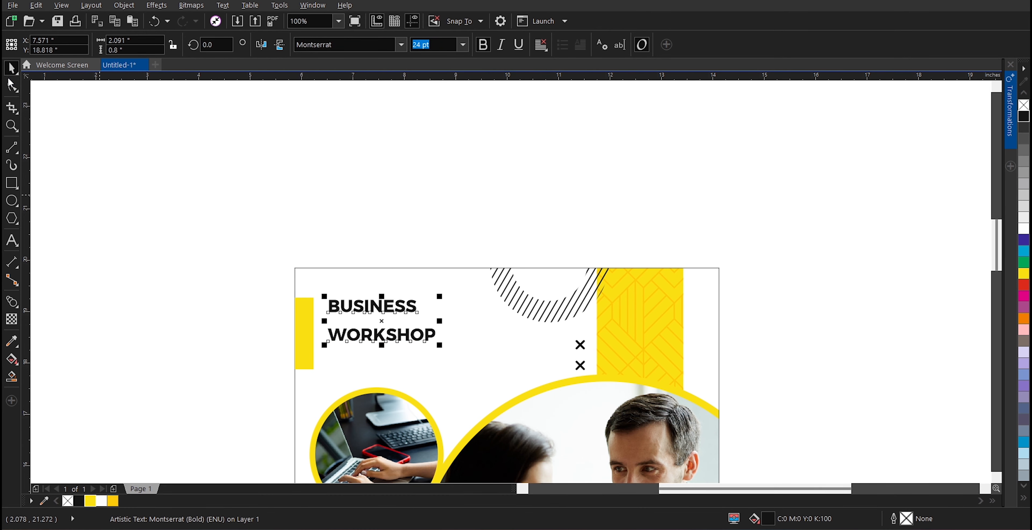
Tighten the heading's line spacing with the Shape tool and enlarge the text to about 37 pt.
left_click(10, 84)
left_click_drag(323, 347, 328, 326)
left_click(11, 70)
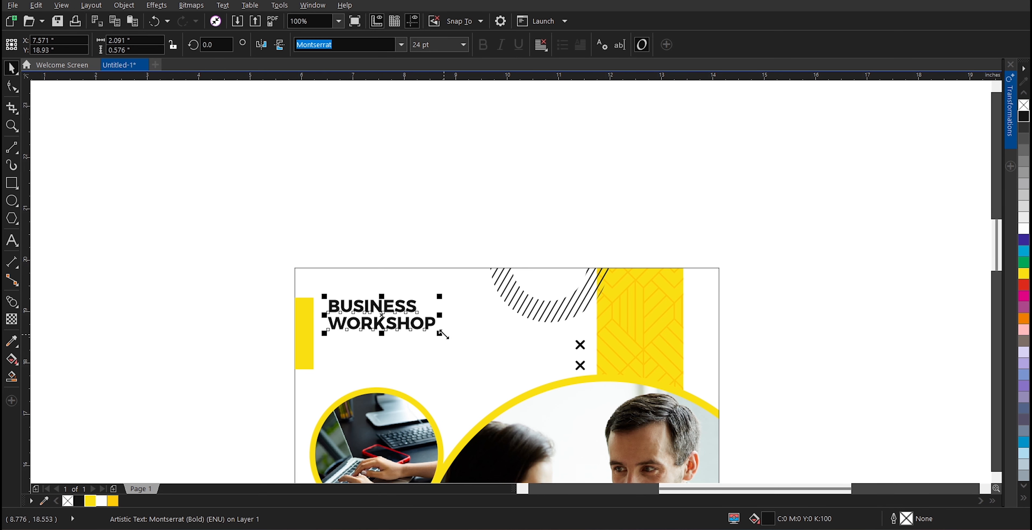
left_click_drag(441, 334, 501, 404)
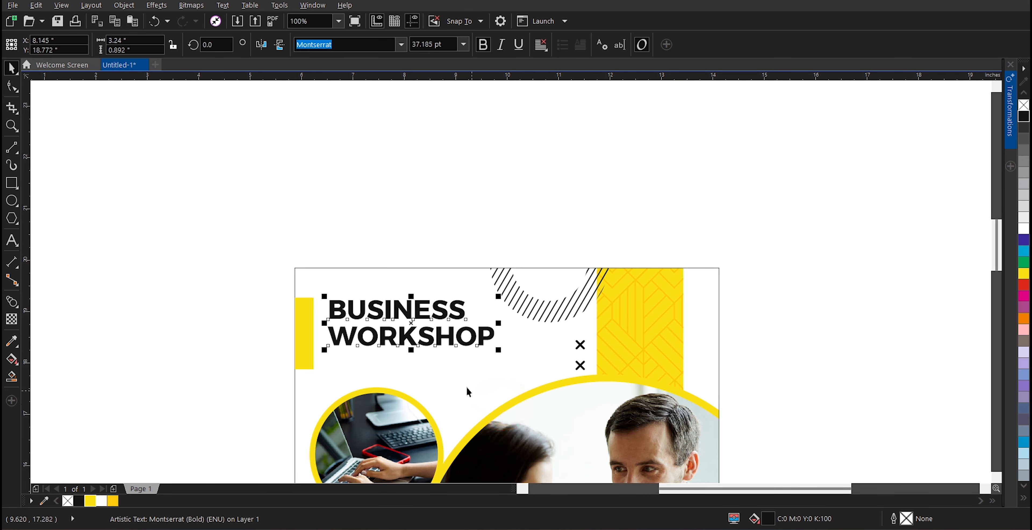
Centre the heading vertically on the yellow bar and shorten the bar from its lower edge.
key("shift+e")
left_click(321, 319)
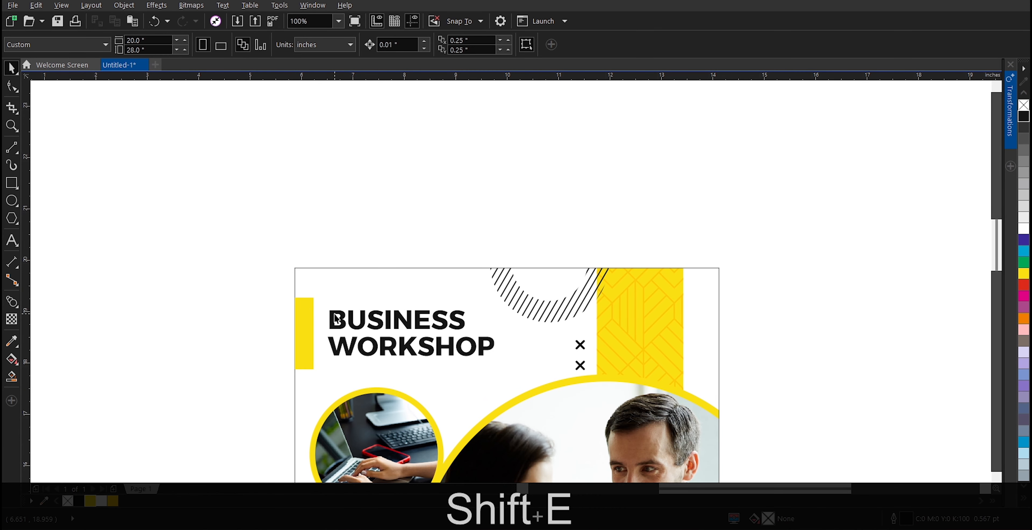
left_click(311, 342)
scroll(305, 357, "up", 2)
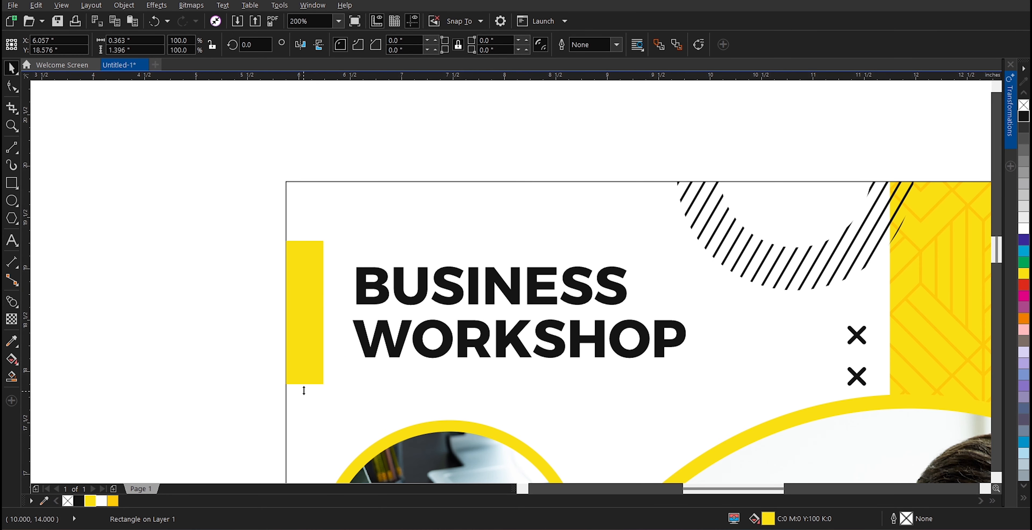
left_click_drag(303, 390, 305, 376)
Centre the heading vertically on the shortened yellow bar and move it slightly closer to the bar.
left_click(363, 344)
left_click(299, 323, "shift")
key("shift+e")
left_click(184, 305)
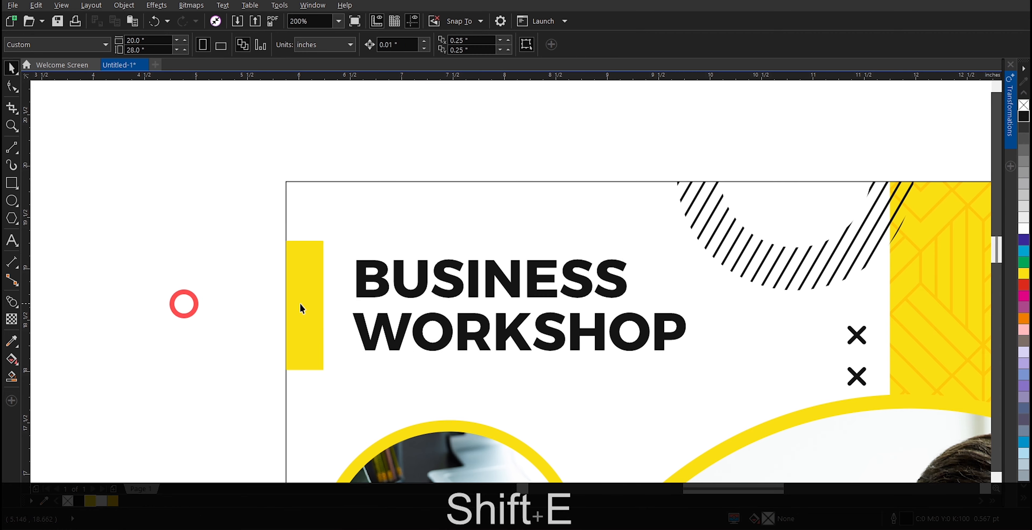
left_click_drag(596, 331, 586, 330)
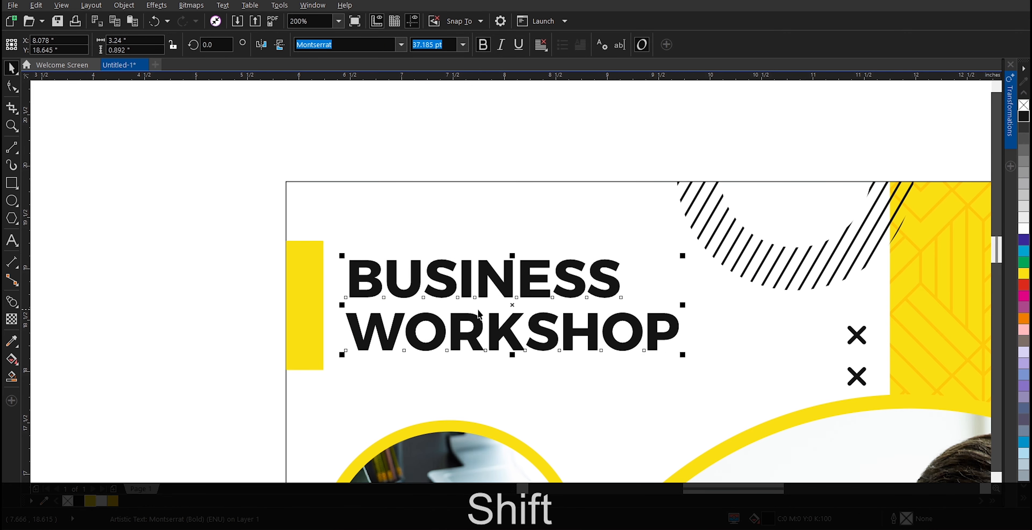
scroll(478, 311, "down", 1)
Move the pair of X marks slightly upward, between the hatched ring and the large photo circle.
left_click(435, 201)
scroll(436, 202, "down", 1)
left_click_drag(539, 295, 557, 264)
scroll(556, 264, "up", 3)
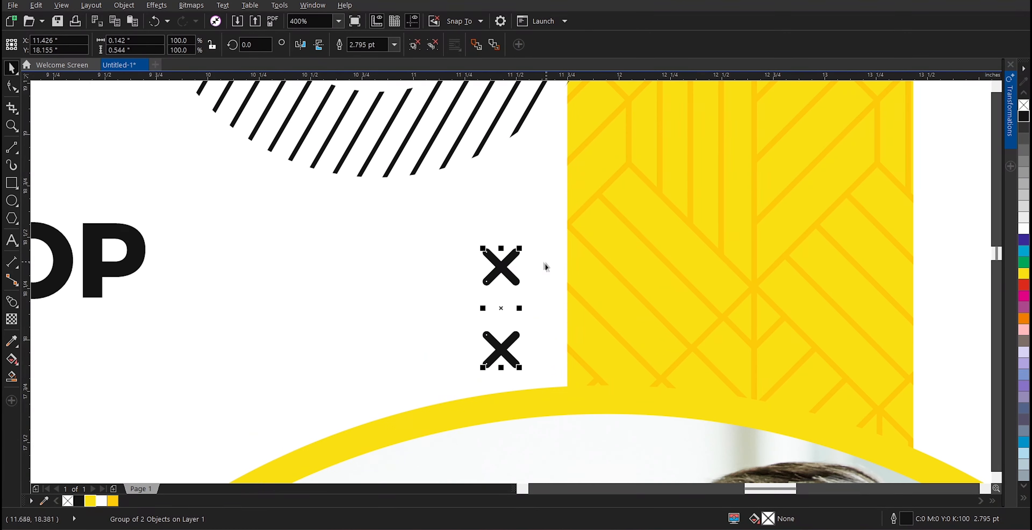
left_click(501, 264, "shift")
scroll(549, 271, "down", 2)
scroll(385, 263, "up", 1)
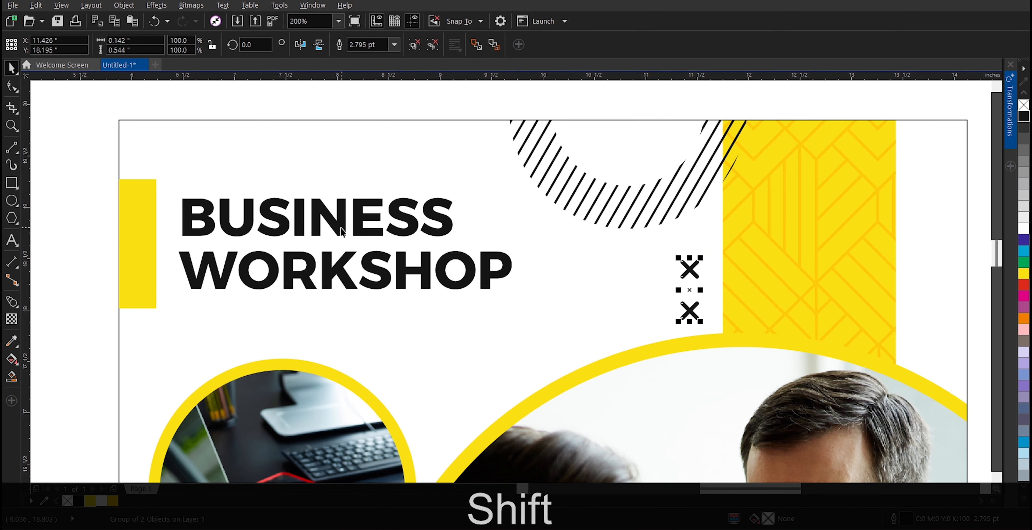
Fill the "BUSINESS WORKSHOP" heading with a custom dark navy blue using the CMYK colour model.
left_click(343, 225, "shift")
left_click(1024, 455)
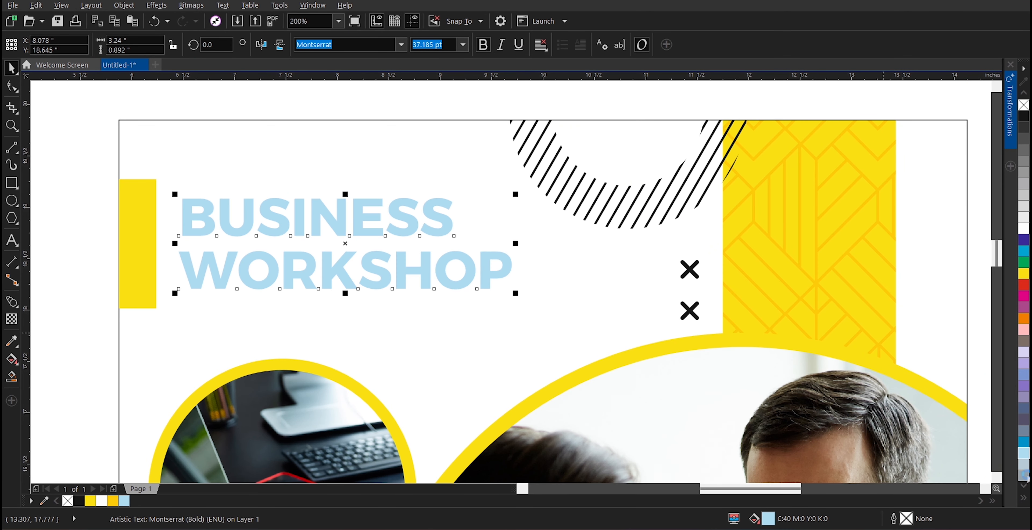
left_click(1024, 476)
scroll(565, 226, "down", 1)
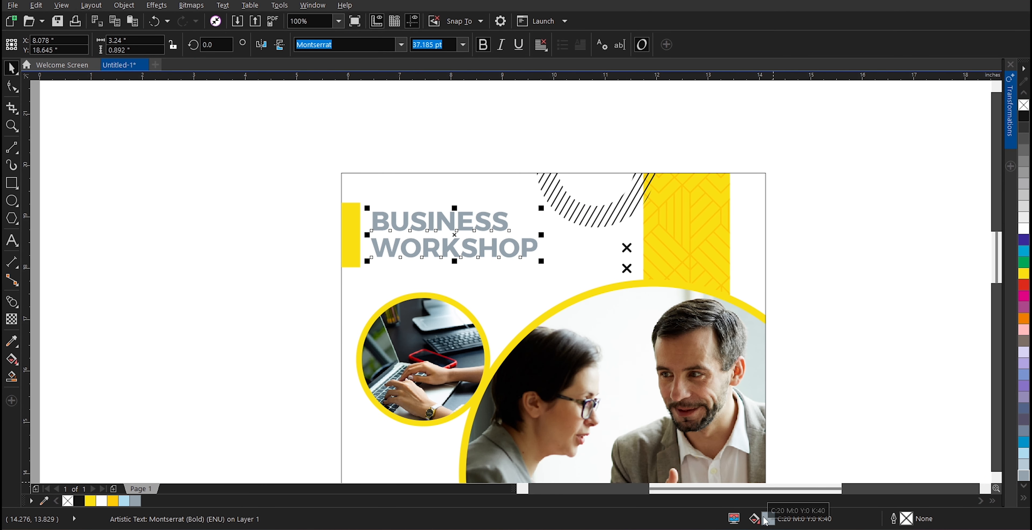
double_click(766, 520)
left_click(416, 250)
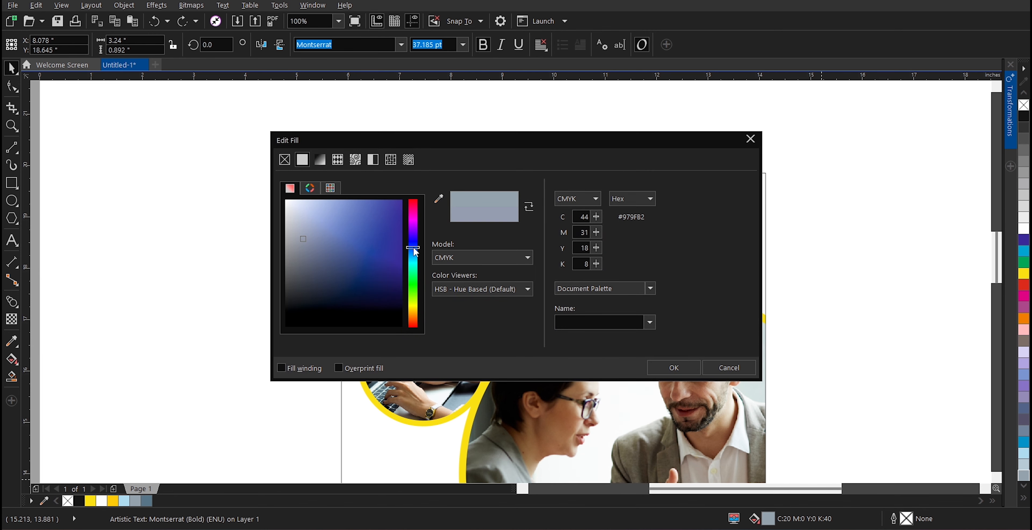
left_click(366, 259)
left_click_drag(395, 141, 617, 153)
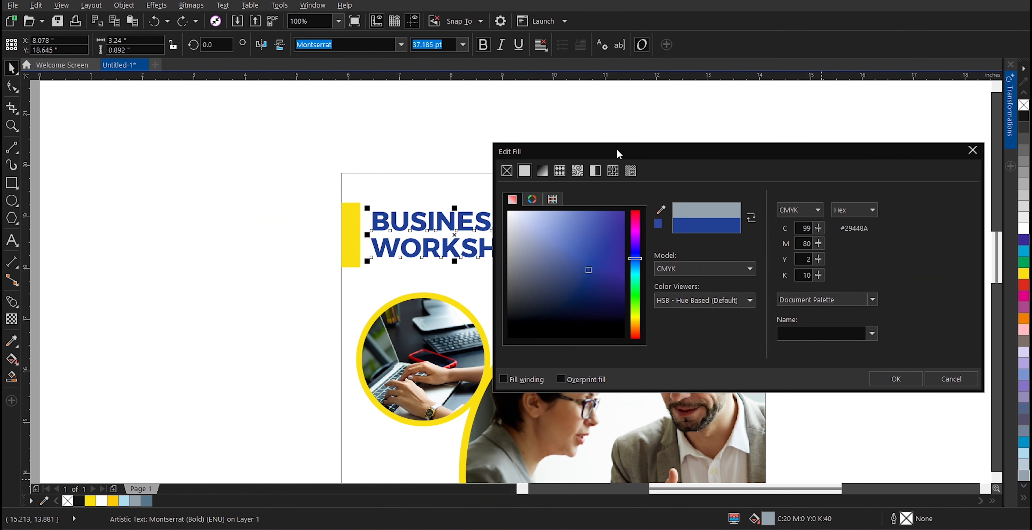
left_click(593, 285)
left_click(896, 379)
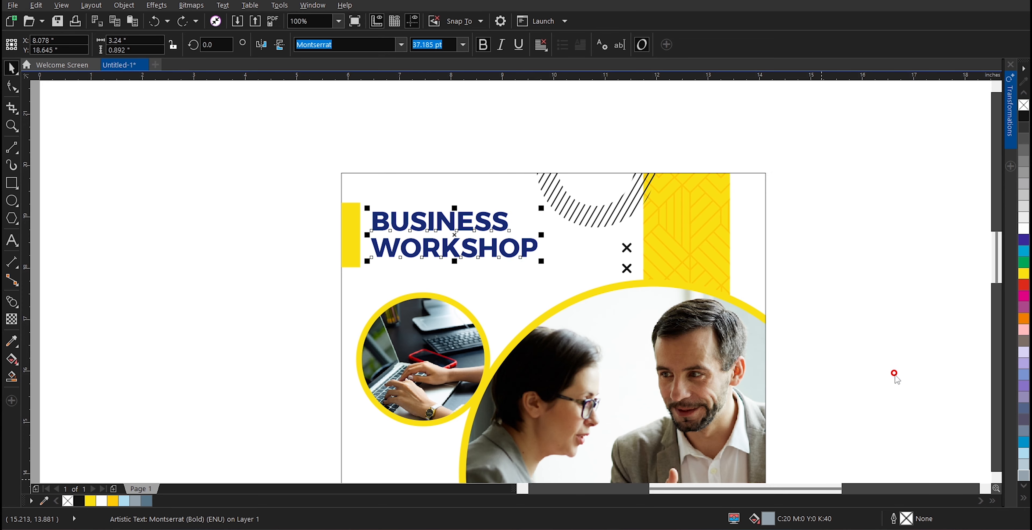
left_click(164, 227)
Paste the copied lorem ipsum paragraph and place it outside the flyer near the page's right edge.
scroll(164, 227, "down", 2)
key("ctrl+v")
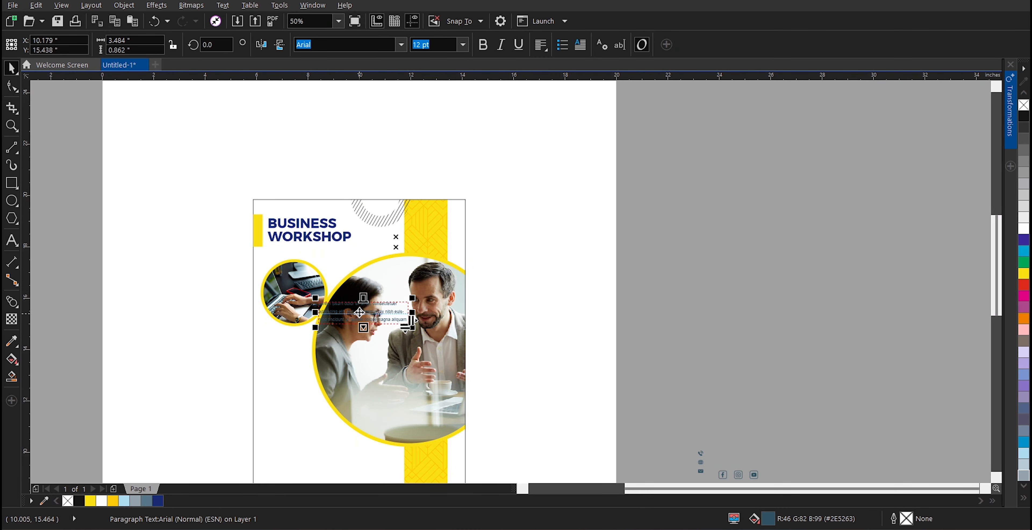
left_click_drag(359, 312, 640, 341)
key("Escape")
scroll(283, 374, "up", 2)
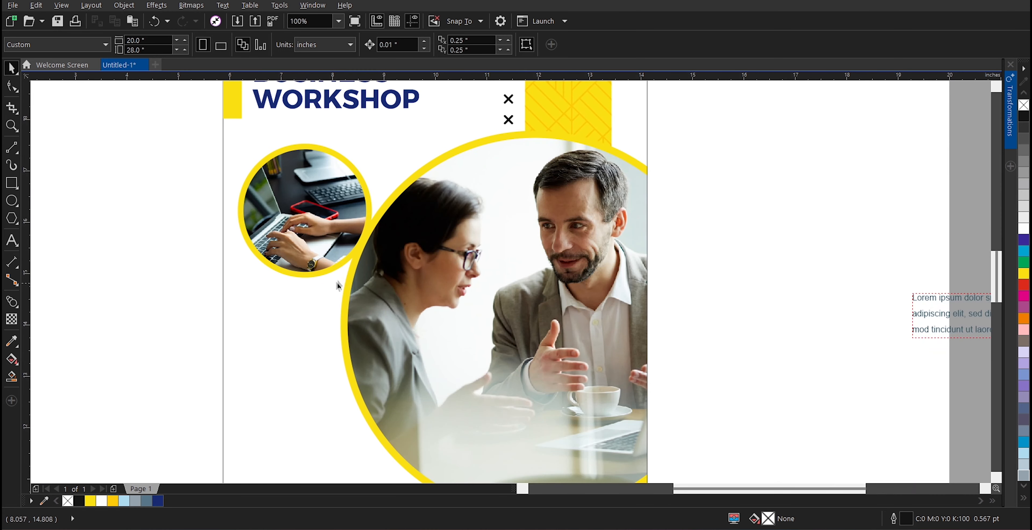
Shrink the large photo circle inside the page frame about its centre to about 6.72 inches across.
left_click(324, 248)
scroll(424, 262, "down", 1)
double_click(475, 260)
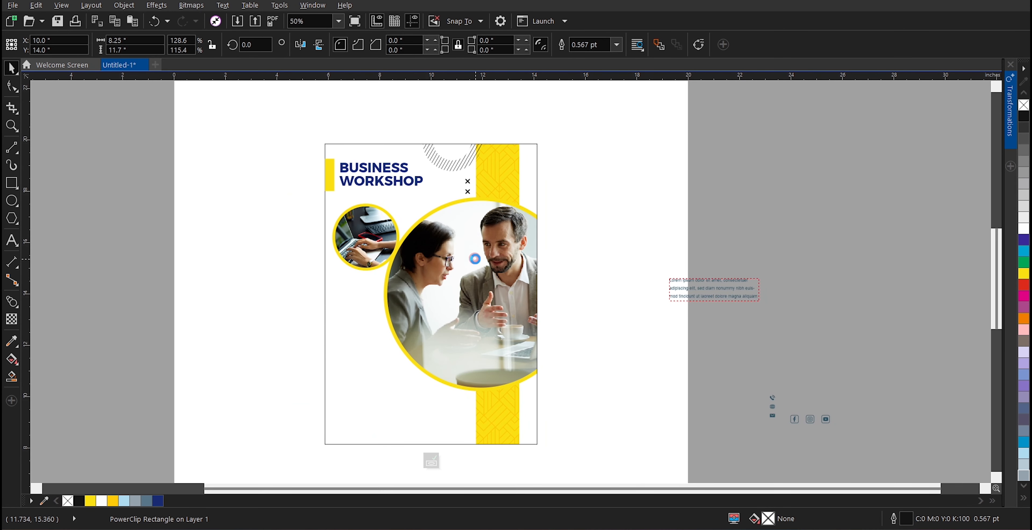
left_click_drag(583, 192, 571, 206)
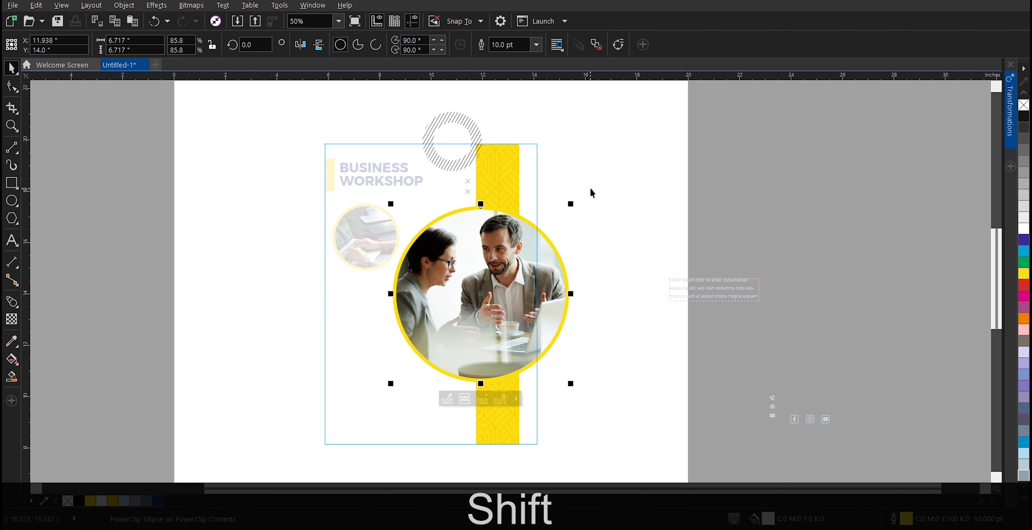
left_click(592, 186, "ctrl")
Move the small photo circle down and right so it meets the reduced large circle.
left_click(384, 238)
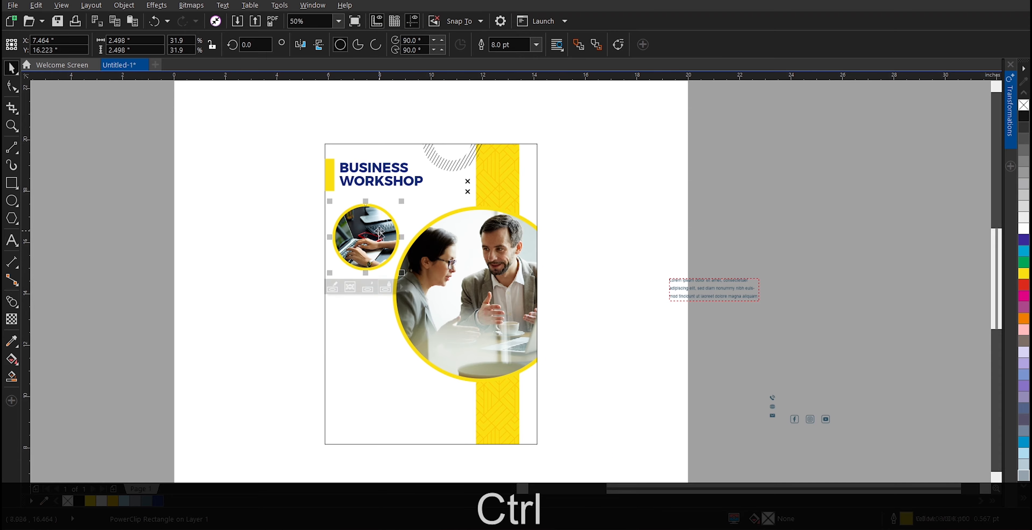
scroll(384, 238, "up", 1)
mouse_move(385, 238)
left_mouse_down()
mouse_move(392, 253)
mouse_move(395, 245)
left_mouse_up()
scroll(387, 246, "down", 1)
left_click(612, 194)
scroll(303, 150, "up", 1)
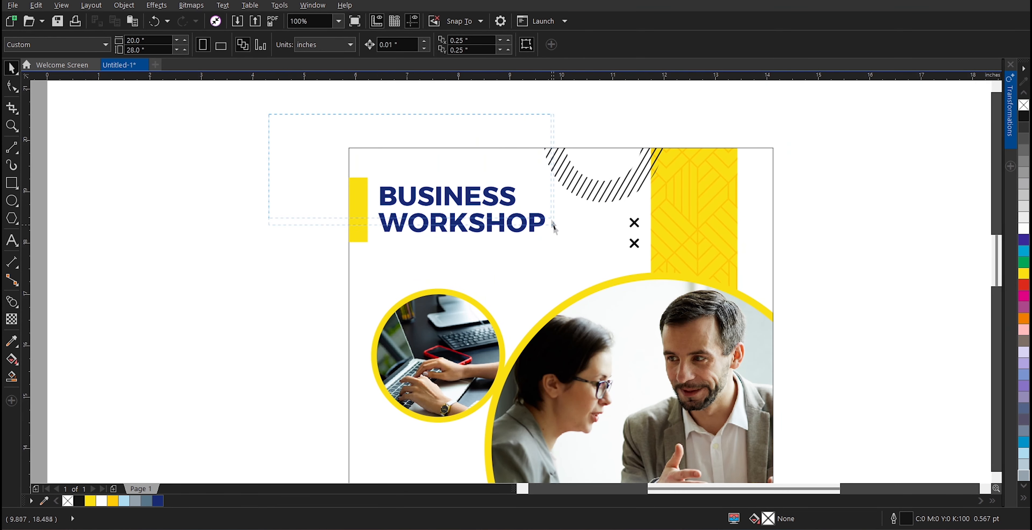
Select the "BUSINESS WORKSHOP" heading and shift it slightly upward.
left_click_drag(553, 224, 553, 237)
key("shift+Up")
key("shift+Up")
key("shift+Up")
key("shift+Up")
key("shift+Up")
key("shift+Up")
key("shift+Up")
key("shift+Up")
key("shift+Up")
key("shift+Up")
key("shift+Up")
Centre the "BUSINESS WORKSHOP" heading vertically with the yellow block beside it.
left_click(356, 190)
left_click(389, 185, "shift")
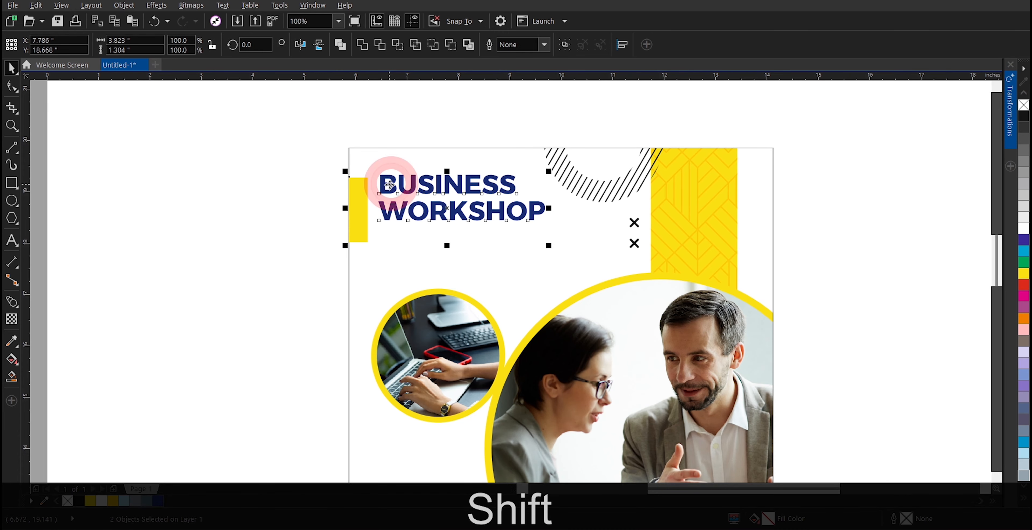
key("shift+e")
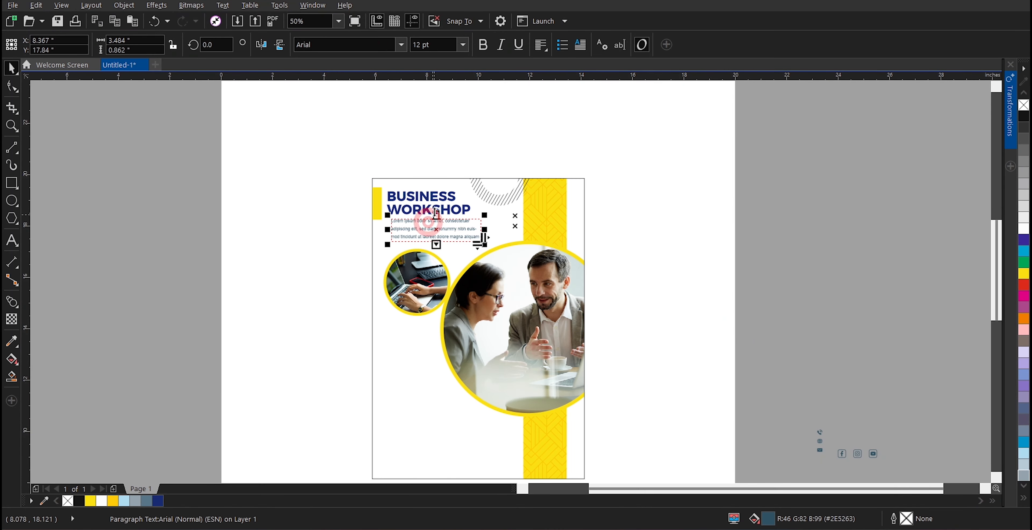
Place the lorem ipsum paragraph directly under the heading and align it with the heading's left edge.
key("shift+l")
left_click(753, 219)
scroll(478, 206, "up", 2)
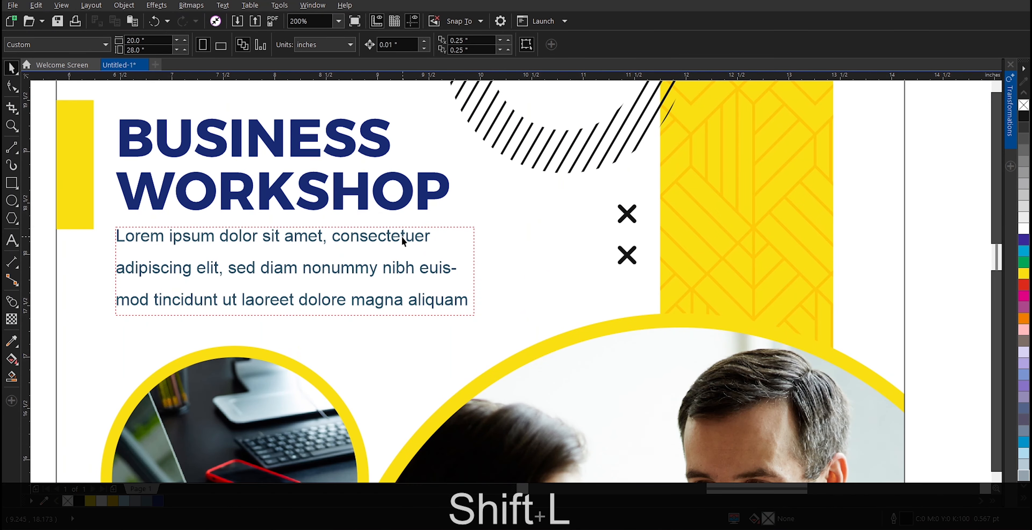
scroll(402, 237, "down", 2)
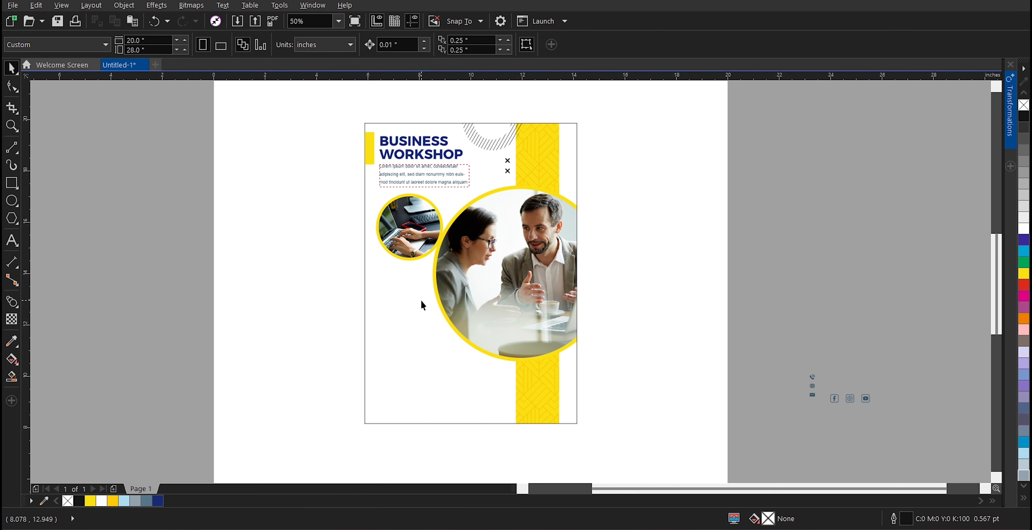
Draw a circle about 0.12 inch across in the blank area left of the page frame, with navy fill and no outline.
left_click(8, 198)
scroll(254, 354, "up", 2)
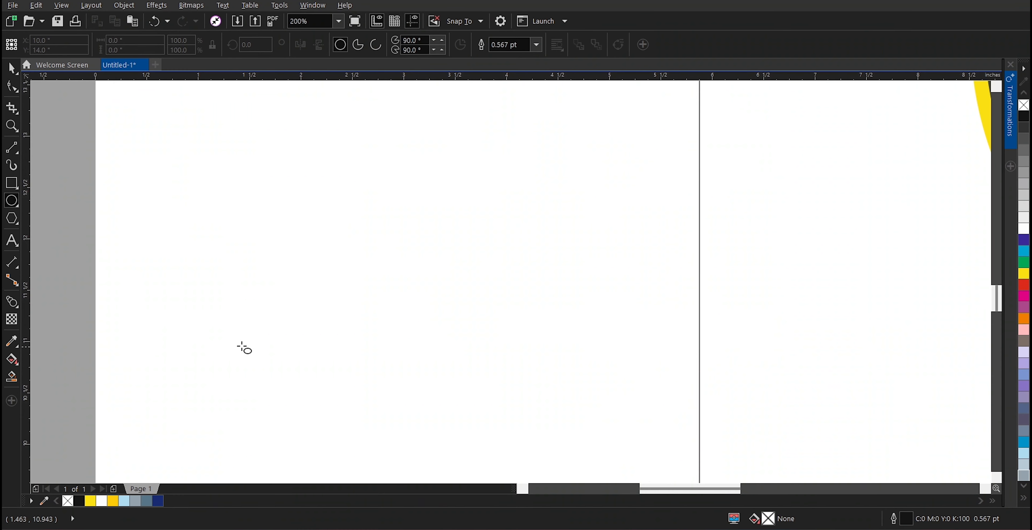
left_click_drag(237, 324, 248, 337)
key("ctrl+space")
scroll(261, 315, "down", 1)
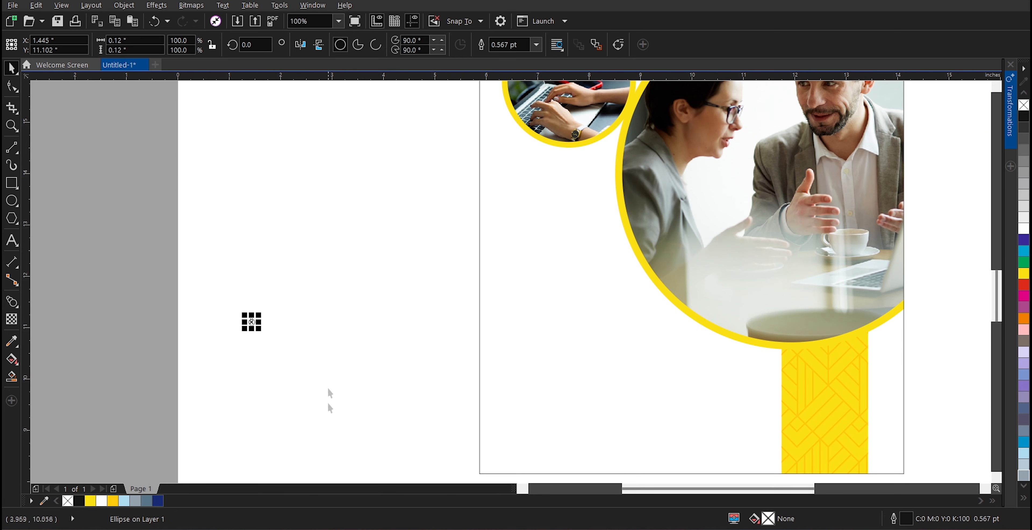
left_click(156, 502)
right_click(67, 501)
left_click(342, 222)
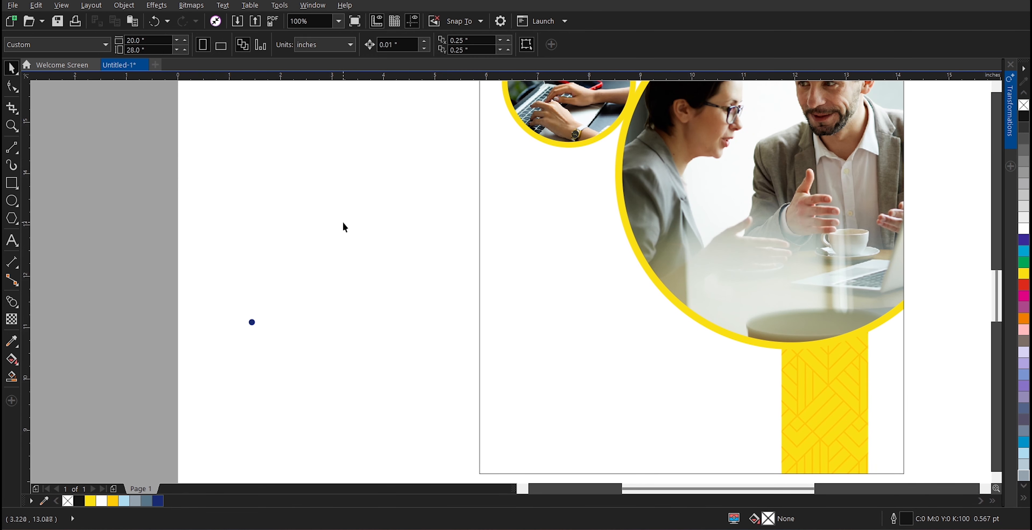
Shrink the navy dot to about 0.1 inch across.
scroll(343, 222, "down", 1)
scroll(334, 235, "up", 1)
left_click(260, 312)
scroll(273, 326, "up", 2)
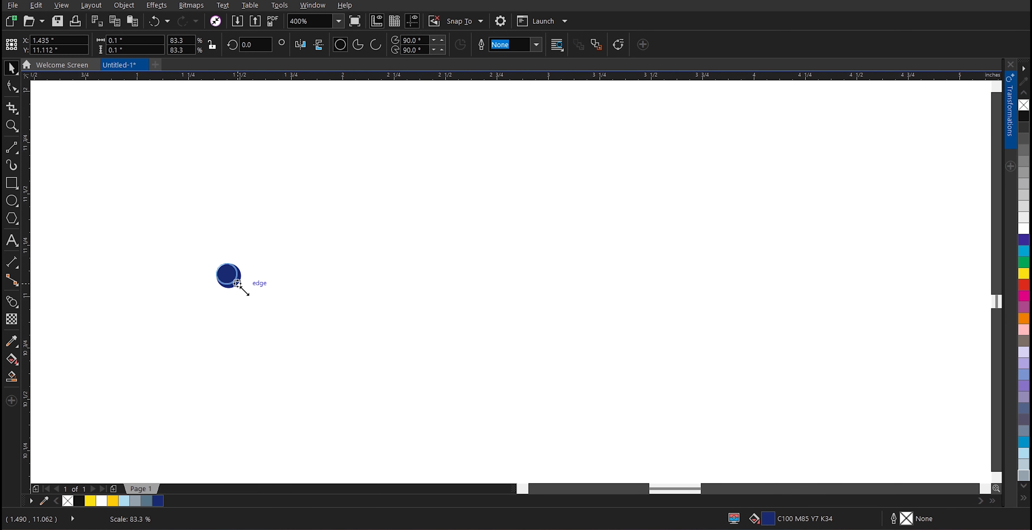
scroll(240, 285, "down", 1)
Repeat copies of the navy dot to the right to form an evenly spaced row of seven, and group the row.
left_click_drag(232, 282, 267, 288)
key("ctrl+r")
key("ctrl+r")
key("ctrl+r")
key("ctrl+r")
key("ctrl+r")
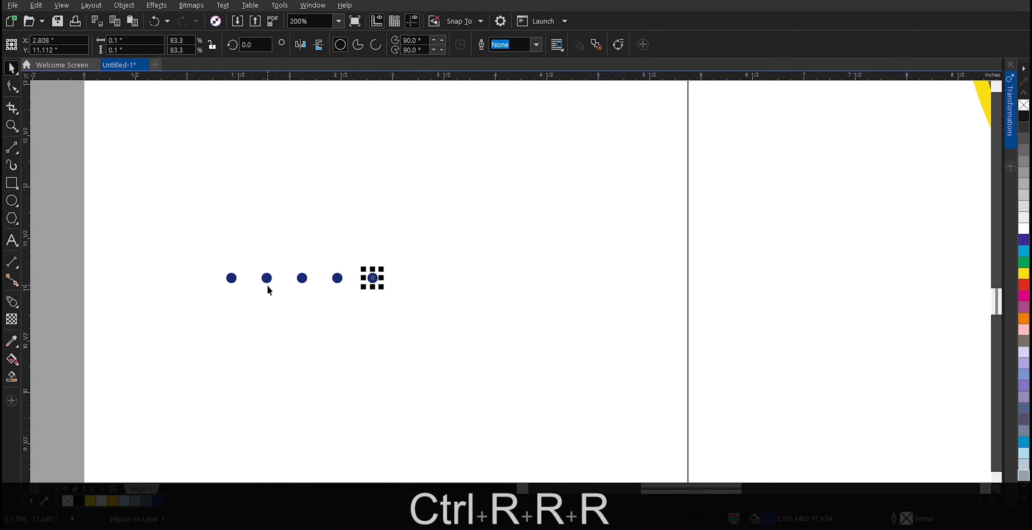
scroll(406, 268, "down", 2)
left_click_drag(406, 268, 189, 324)
key("ctrl+g")
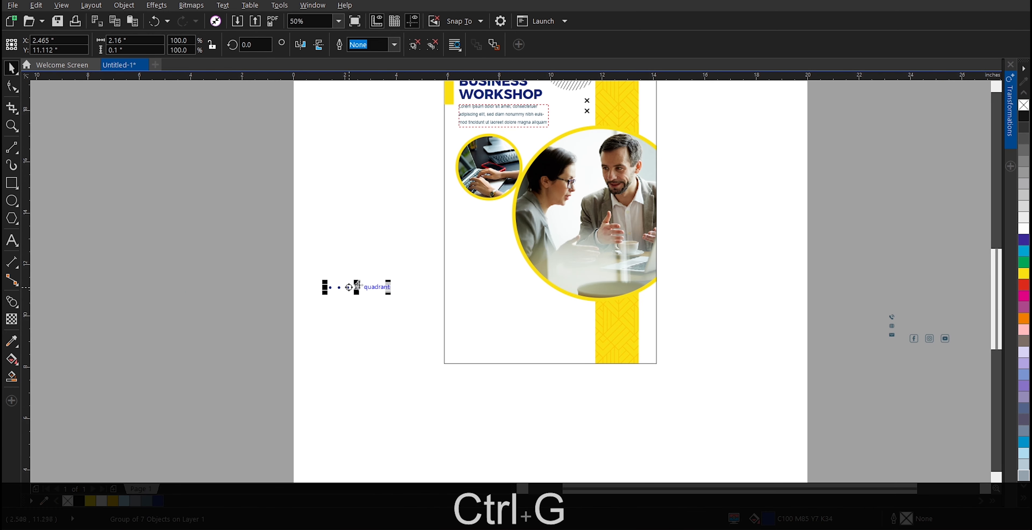
Repeat copies of the dot row downward to make four evenly spaced rows, and group them into one grid.
scroll(350, 301, "up", 2)
left_click_drag(349, 302, 350, 330)
key("ctrl+r")
key("ctrl+r")
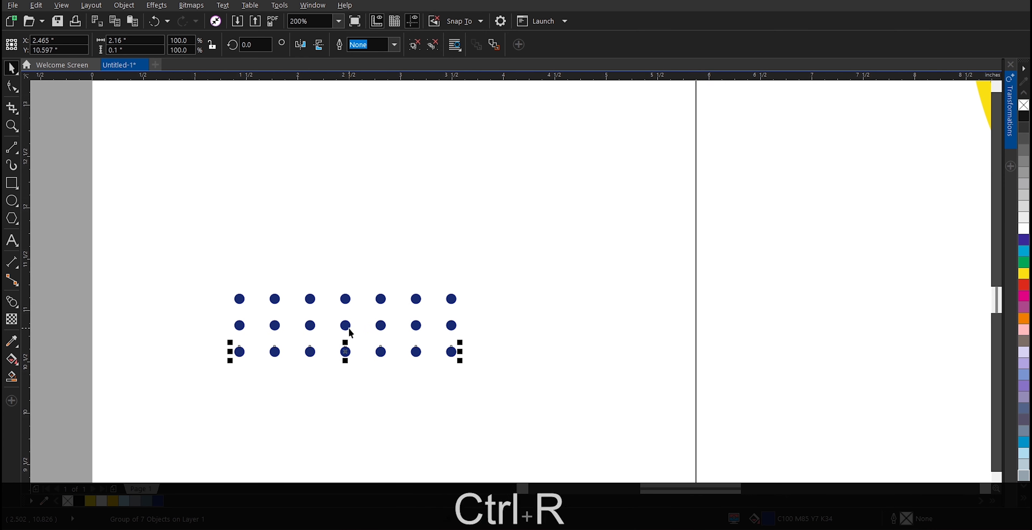
scroll(348, 328, "down", 3)
left_click_drag(305, 299, 387, 366)
key("ctrl+g")
Move the dot grid inside the page frame below the small photo circle and shrink it slightly.
left_click_drag(368, 319, 492, 271)
left_click_drag(425, 255, 582, 323)
scroll(505, 264, "up", 1)
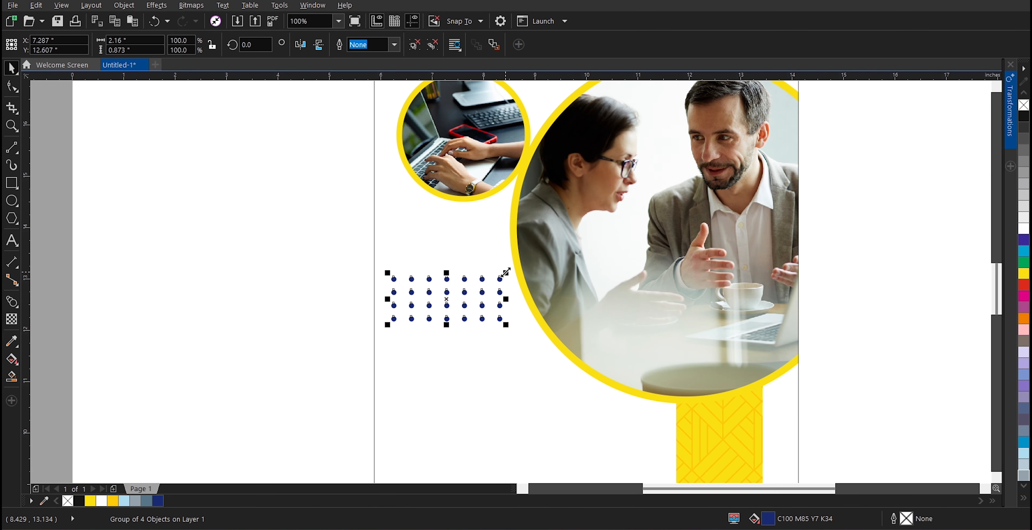
left_click_drag(506, 273, 500, 275)
Align the dot grid with the left edge of the small photo circle.
scroll(500, 275, "down", 1)
left_click(375, 198, "shift")
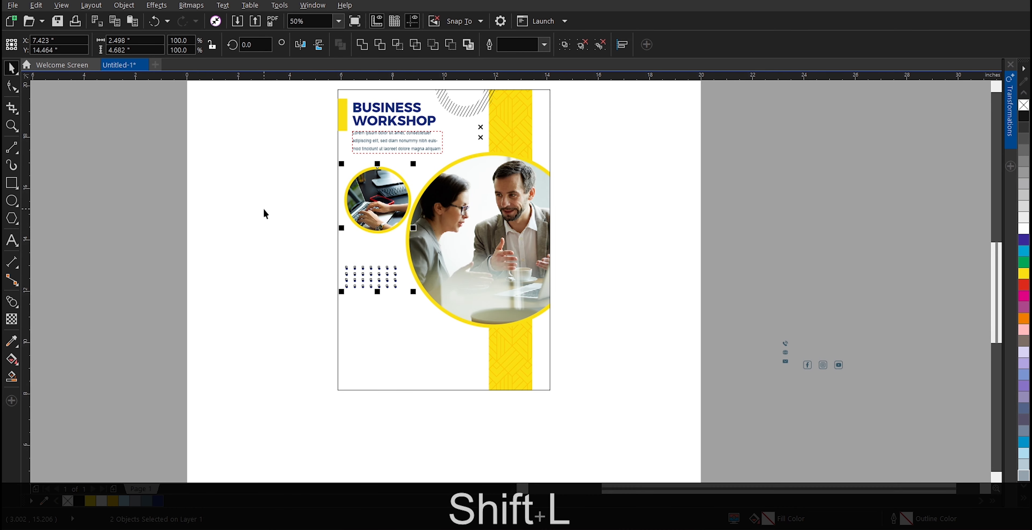
key("ctrl+z")
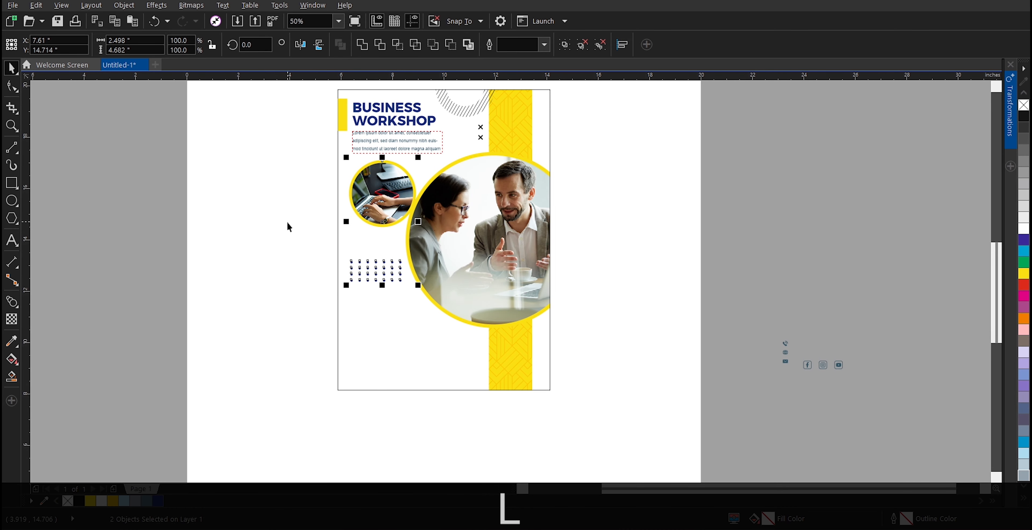
Draw a navy bar about 2.53 by 0.26 inches below the dot grid, with 0.063 inch rounded corners and no outline.
scroll(306, 320, "up", 1)
left_click(12, 183)
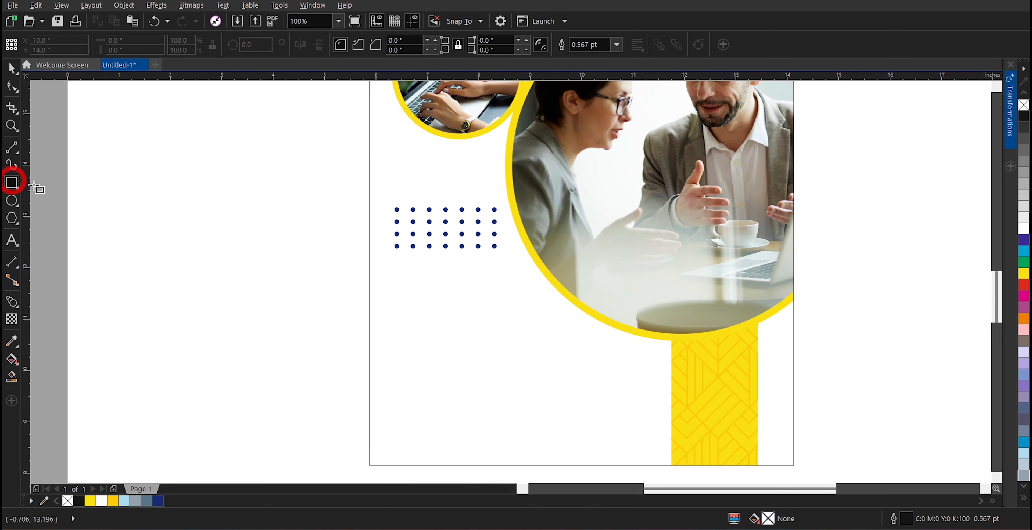
left_click_drag(393, 286, 523, 299)
key("F10")
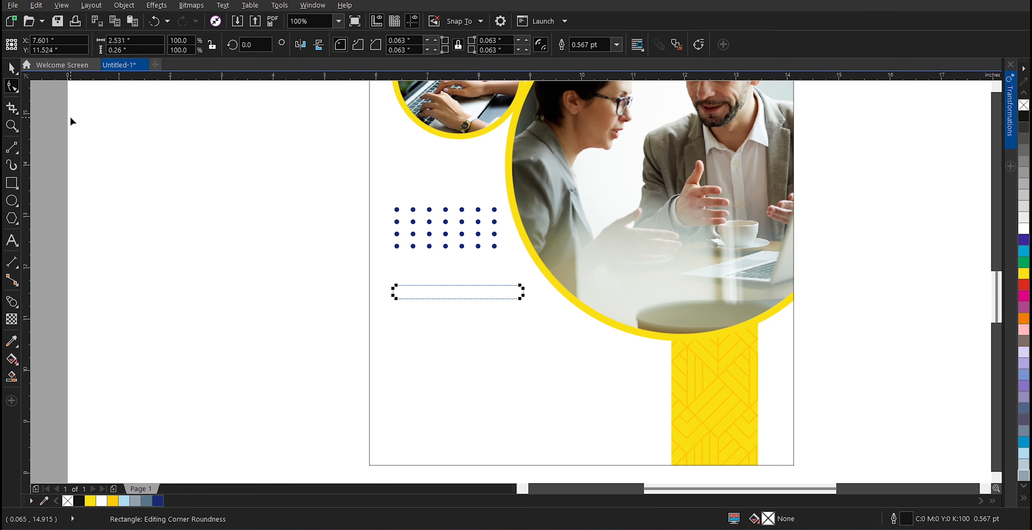
left_click(16, 69)
left_click(158, 501)
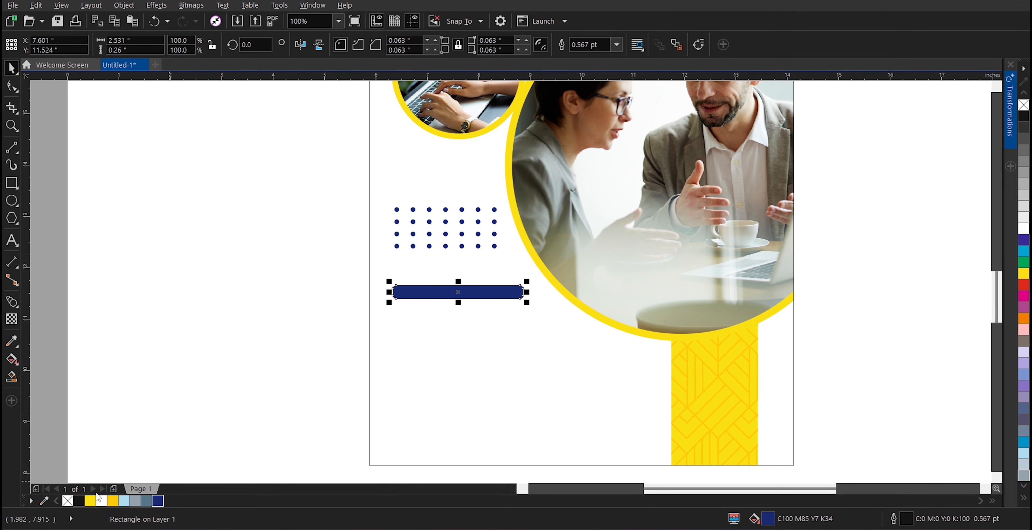
right_click(68, 501)
Add the text "NOVEMBER 04 7 PM" in bold Montserrat in the blank area left of the page frame.
left_click(12, 241)
left_click(221, 323)
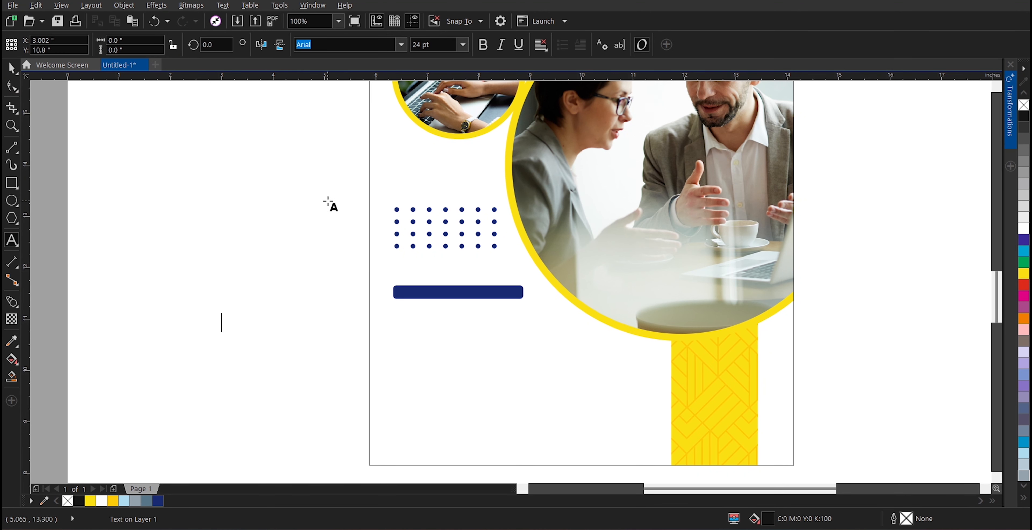
left_click(401, 45)
left_click(364, 78)
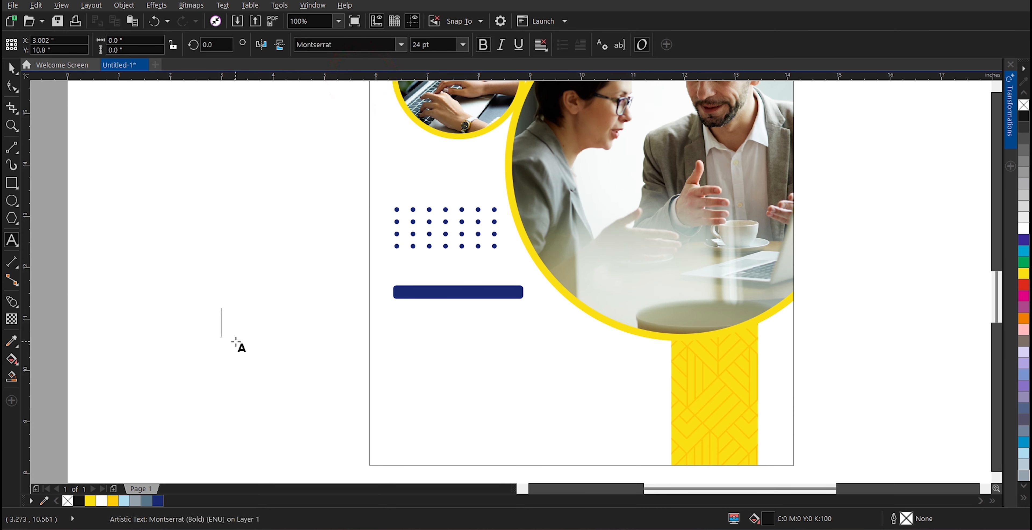
type("NOVEMBER 04")
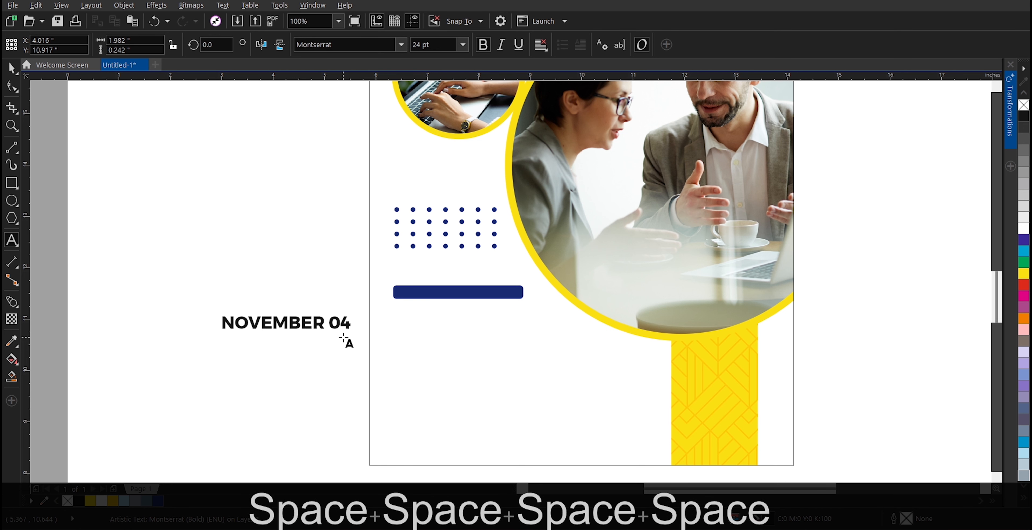
type("    7 PM")
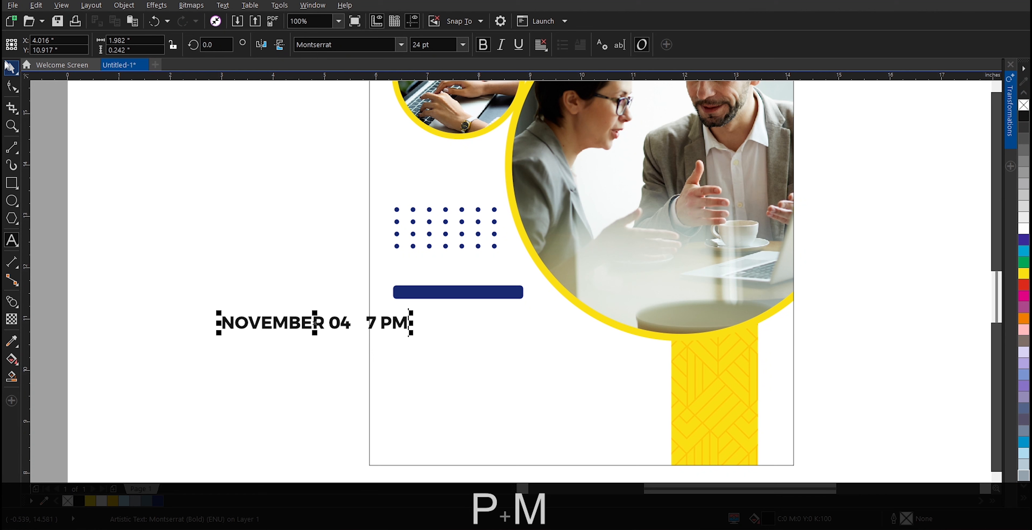
left_click(12, 86)
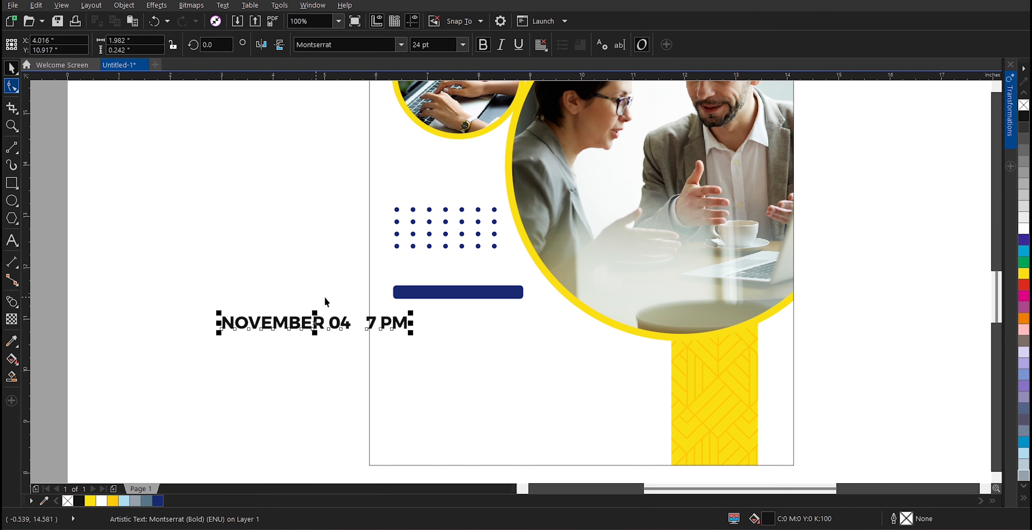
Set the date text to 12 pt and centre it on the navy bar.
left_click(463, 45)
left_click(433, 134)
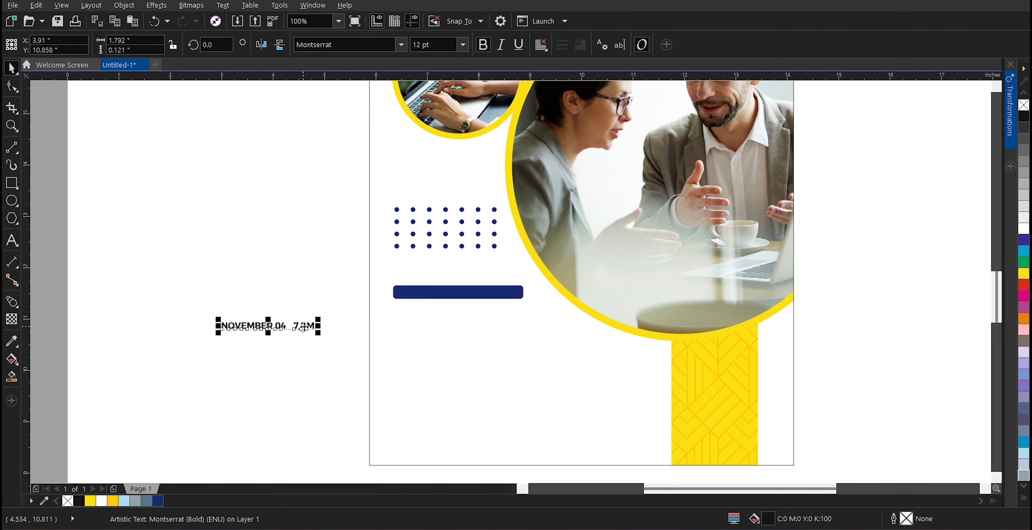
left_click(417, 292, "shift")
key("c")
key("e")
scroll(476, 288, "up", 2)
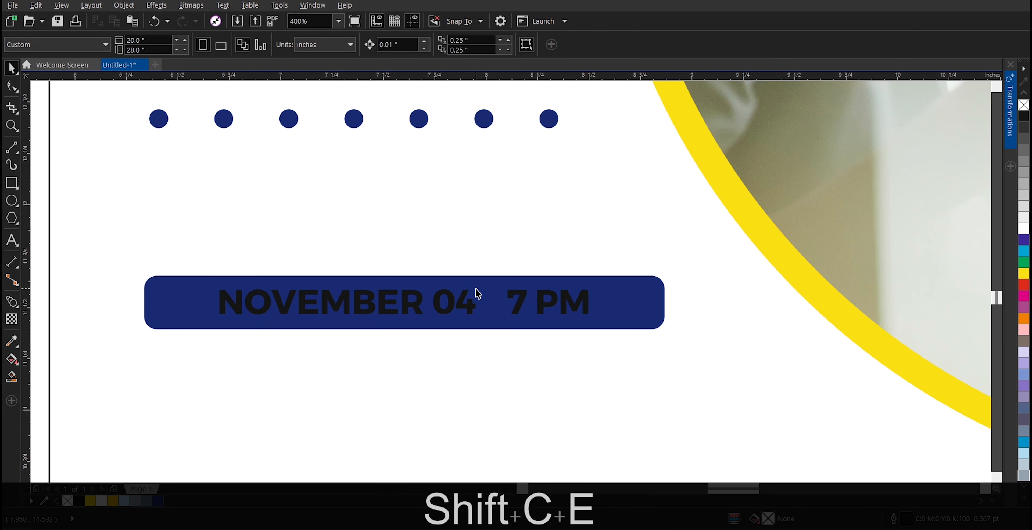
Stretch the navy bar about its centre to a height of about 0.299 inch.
left_click(466, 283)
scroll(396, 272, "up", 1)
left_click_drag(412, 275, 412, 265)
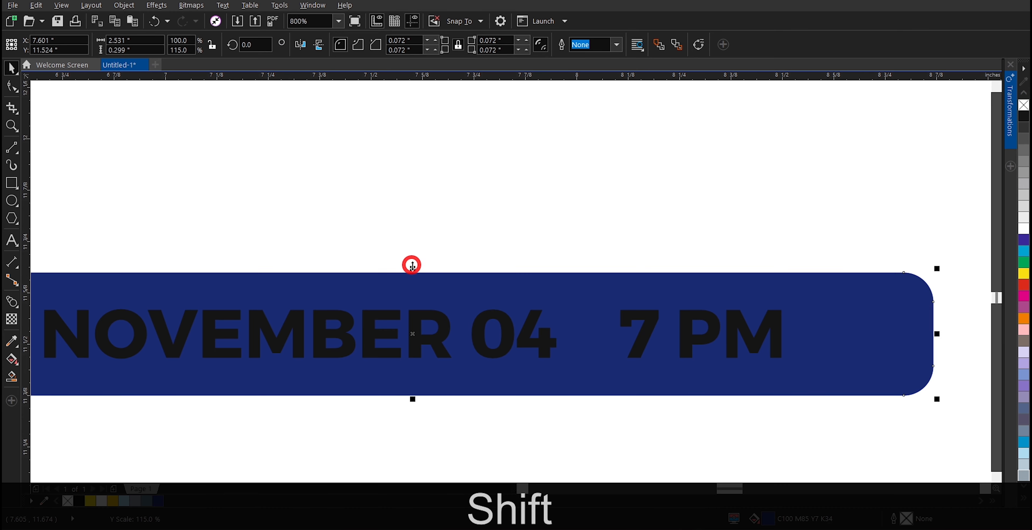
scroll(450, 278, "down", 1)
Colour "NOVEMBER 04" white and "7 PM" yellow within the date text.
double_click(498, 304)
key("ctrl+z")
key("ctrl+z")
key("ctrl+shift+z")
key("shift+Home")
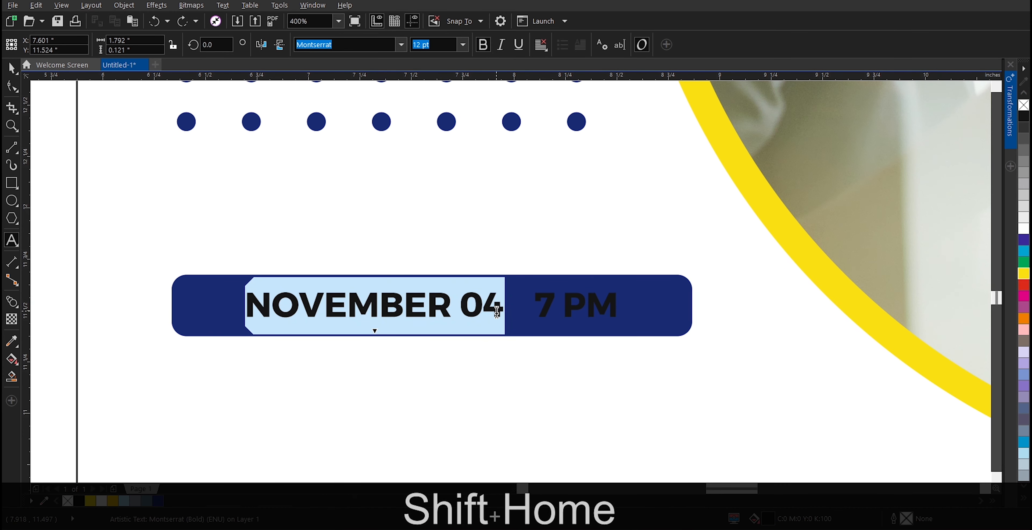
left_click(1024, 228)
key("shift+End")
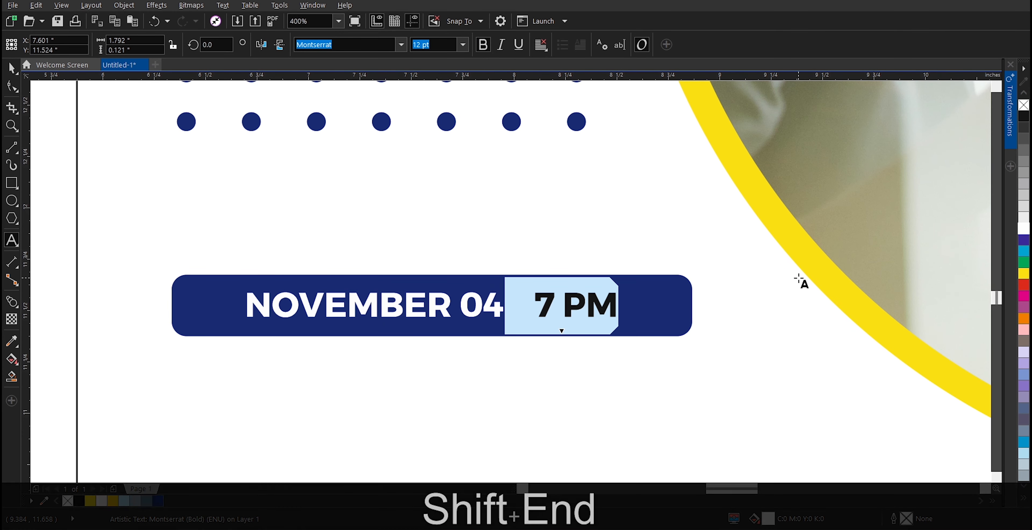
left_click(1024, 274)
Centre the date text horizontally and vertically on the resized navy bar.
key("ctrl+space")
left_click(661, 306, "shift")
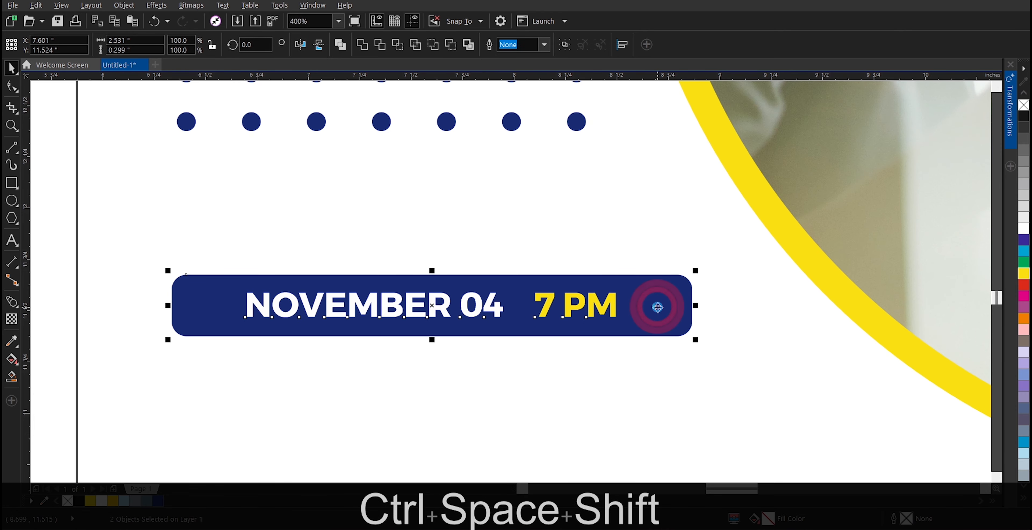
key("c")
key("e")
key("c")
scroll(661, 307, "down", 4)
left_click(125, 279)
Draw a white vertical divider about 0.2 inch tall between the date and the time, with a 1.0 pt outline.
left_click(12, 148)
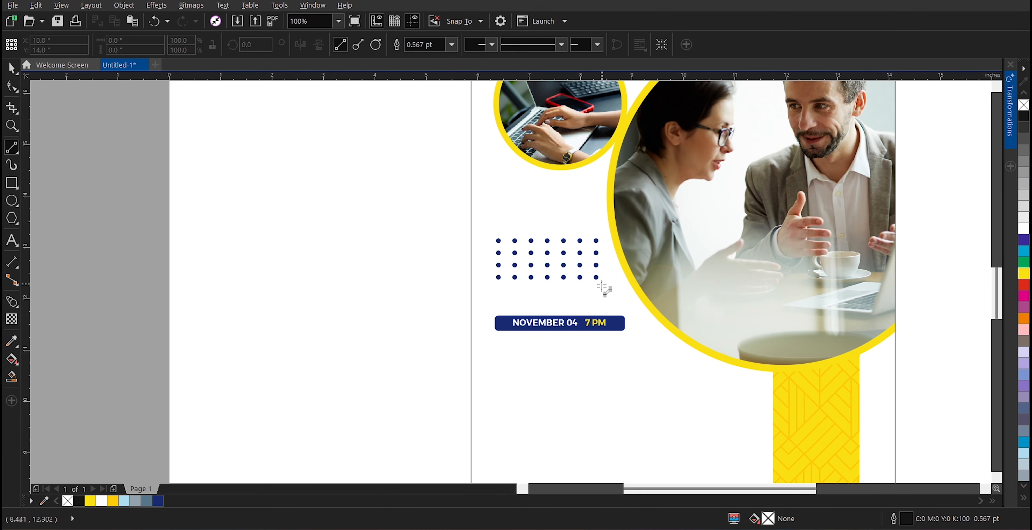
scroll(587, 330, "up", 3)
left_click_drag(497, 195, 496, 275)
key("ctrl+shift+space")
right_click(1020, 229)
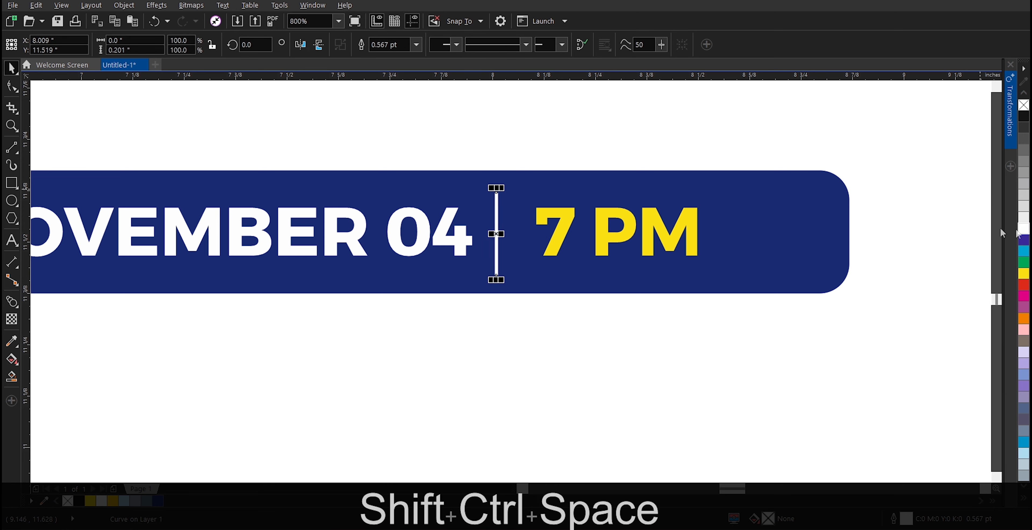
left_click(416, 44)
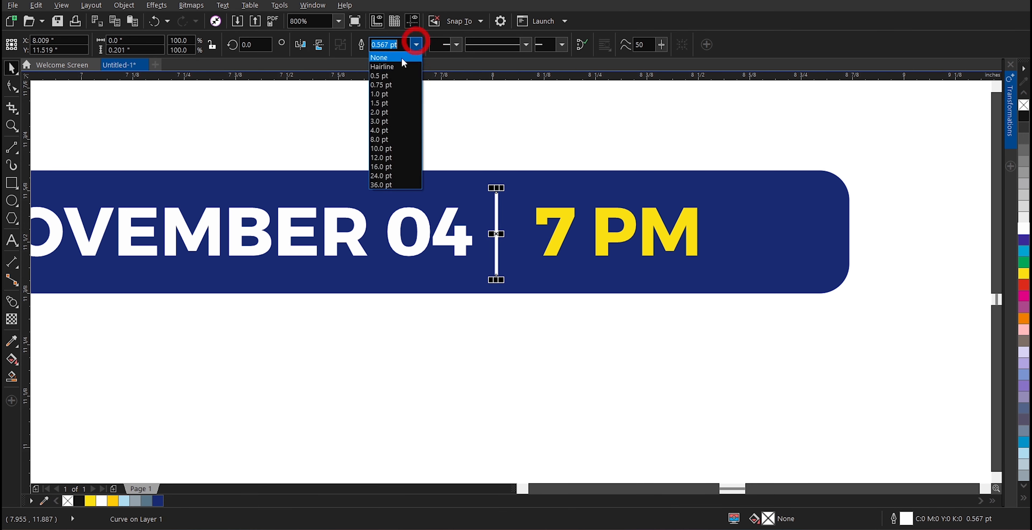
left_click(381, 94)
Centre the white divider line vertically on the navy bar.
left_click(533, 186, "shift")
key("e")
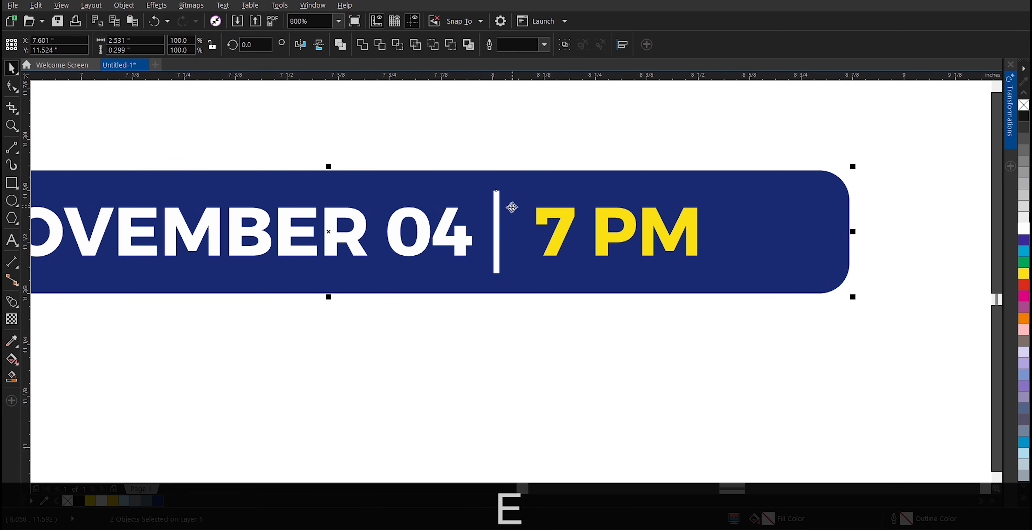
key("Escape")
left_click(496, 216, "shift")
scroll(503, 222, "down", 1)
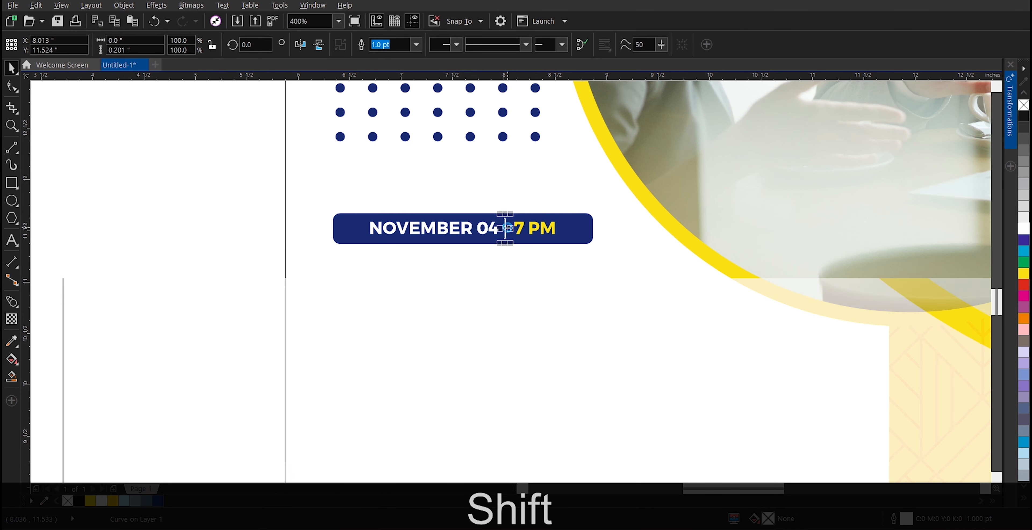
Group the navy bar, date text and divider line together.
left_click_drag(138, 300, 637, 171)
key("ctrl+g")
scroll(521, 221, "down", 3)
left_click(385, 241)
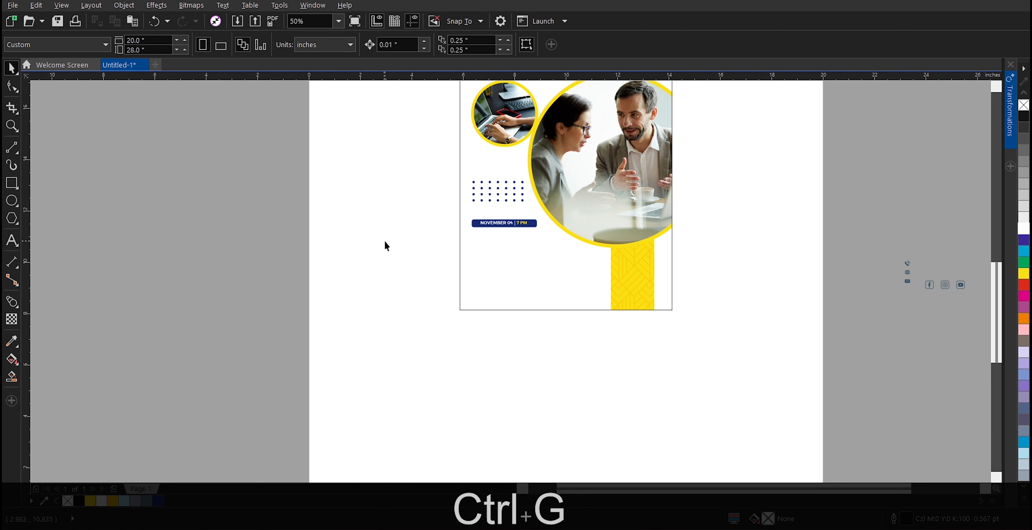
Copy the body paragraph below the navy date bar and align it with the bar's left edge.
scroll(385, 241, "down", 1)
scroll(535, 170, "up", 1)
left_click(373, 138)
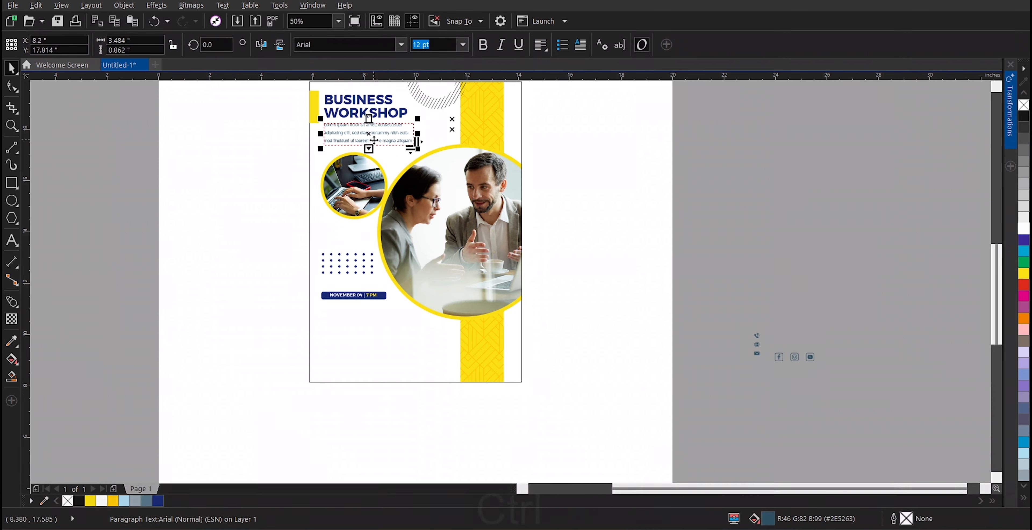
key("ctrl+c")
key("ctrl+v")
left_click_drag(380, 129, 379, 313)
scroll(328, 272, "up", 2)
left_click(325, 260, "shift")
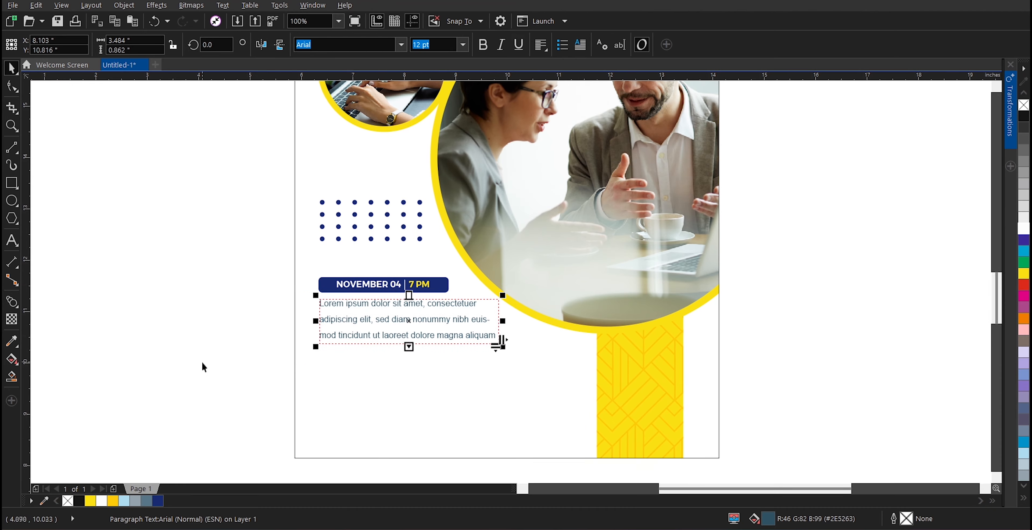
Nudge the date bar and the paragraph below it up together by about 0.26 inch.
left_click_drag(201, 361, 579, 254)
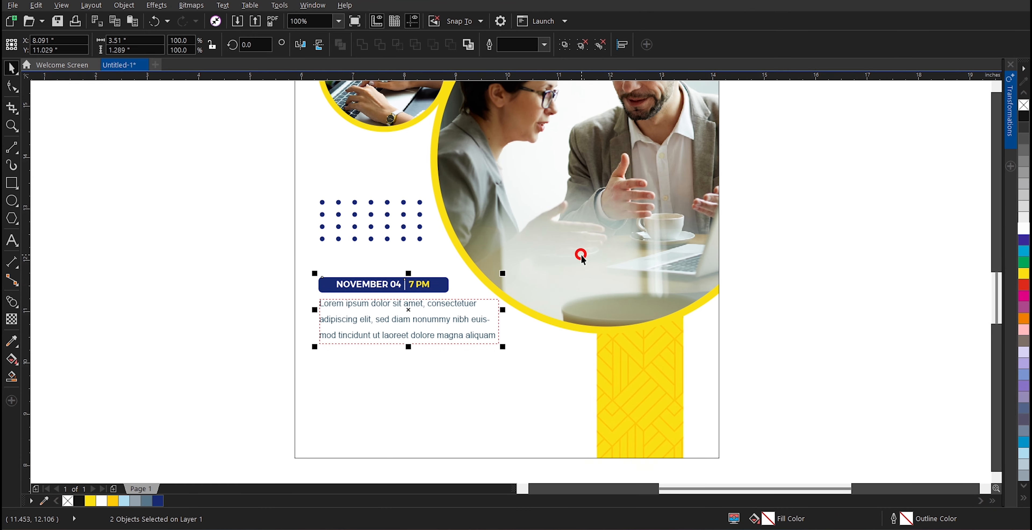
key("Up")
key("Up")
key("Up")
key("Up")
key("Up")
key("Up")
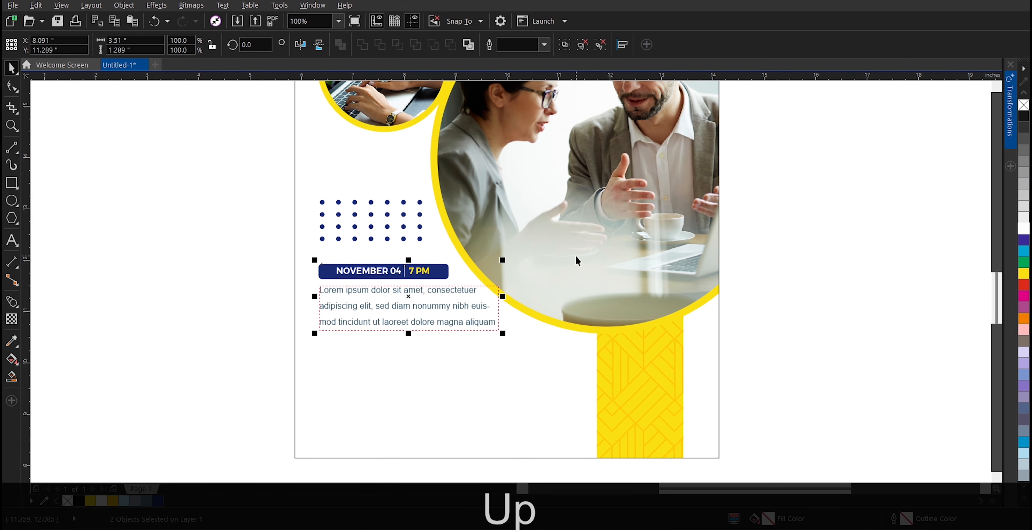
Narrow the lower paragraph's frame to the date bar's width, about 2.5 inches, and extend it to four lines.
left_click(426, 306)
left_click_drag(502, 309, 456, 279)
left_click_drag(387, 334, 385, 351)
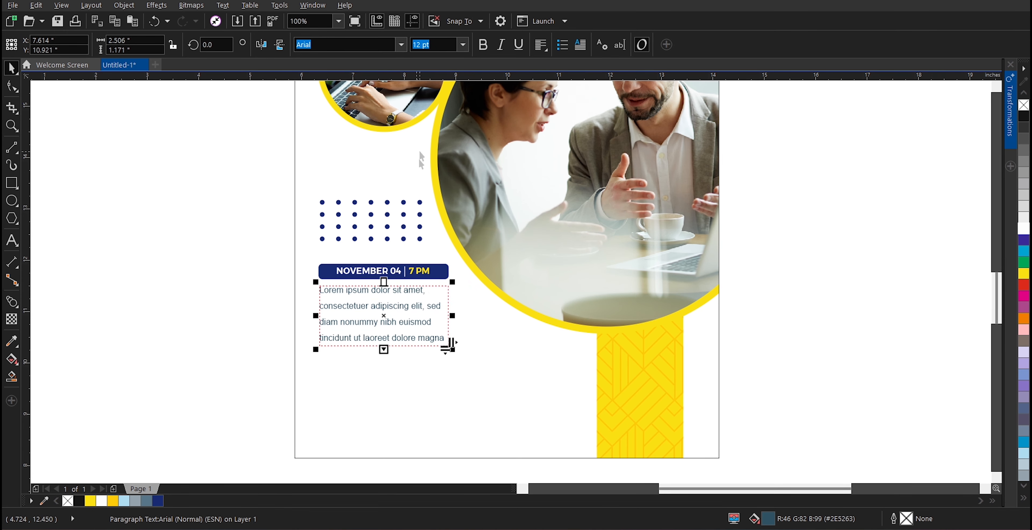
Set the lower paragraph's text to 10 pt and shorten its frame to fit four lines.
left_click(464, 44)
left_click(427, 108)
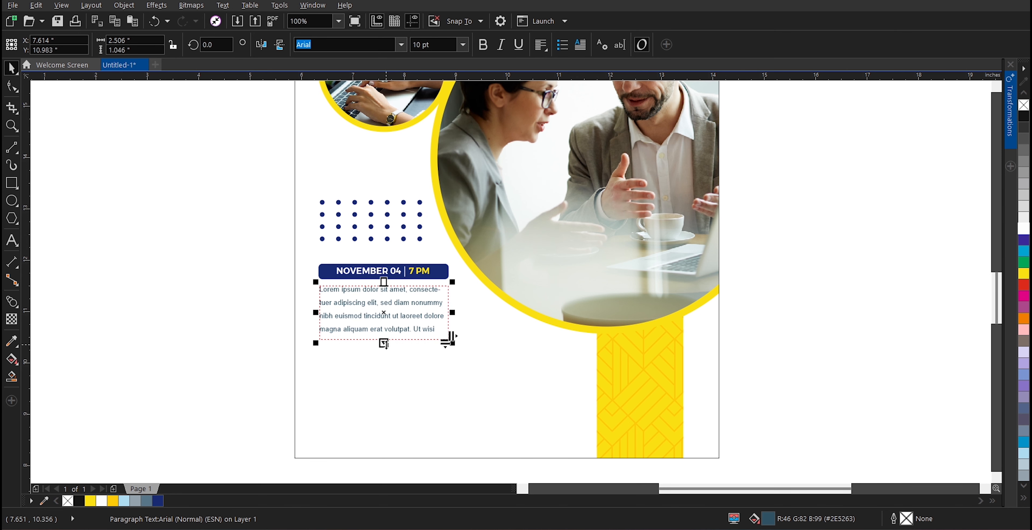
left_click_drag(384, 344, 384, 339)
left_click(235, 333)
Ungroup the date bar and place a copy of its date text below the lower paragraph.
scroll(244, 312, "down", 1)
left_click(315, 293)
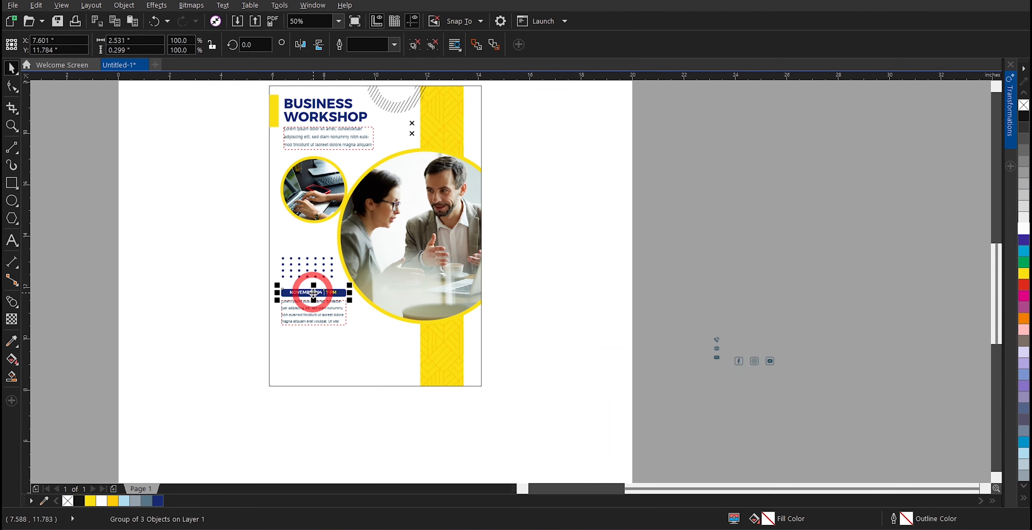
scroll(316, 292, "up", 1)
scroll(287, 292, "up", 1)
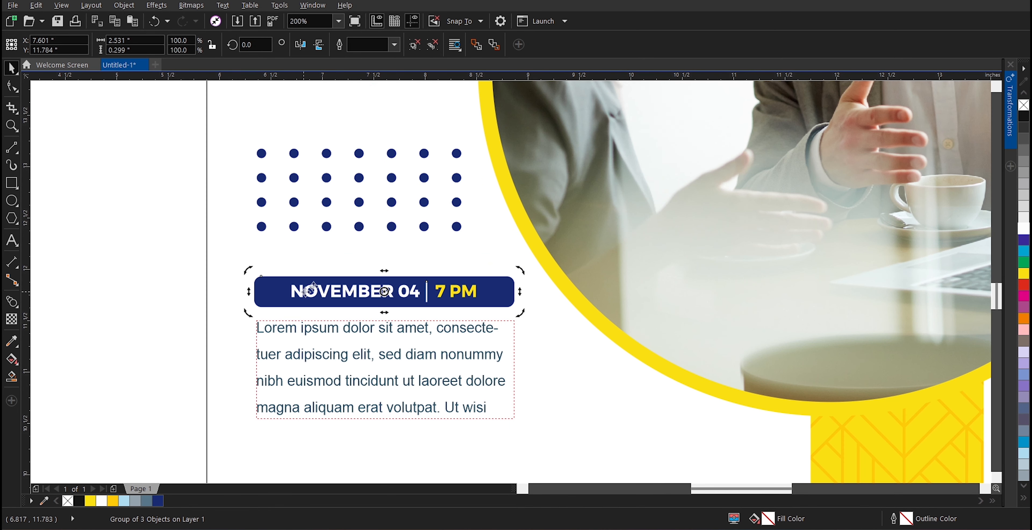
left_click(415, 44)
left_click(302, 288)
scroll(319, 287, "down", 1)
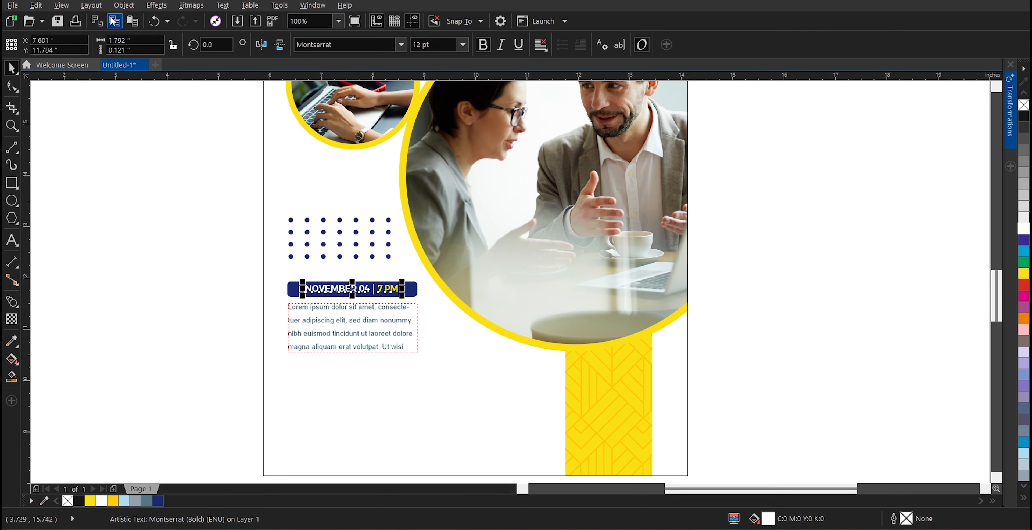
left_click(132, 22)
scroll(264, 303, "down", 1)
left_click_drag(299, 296, 296, 343)
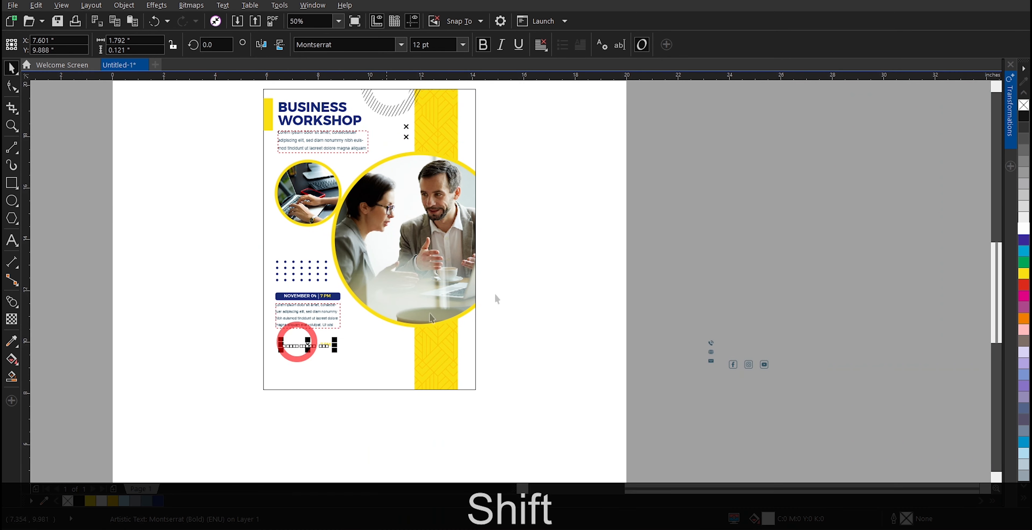
scroll(295, 349, "up", 2)
Colour the copied date text navy and replace its wording with "Info at:".
scroll(331, 416, "down", 1)
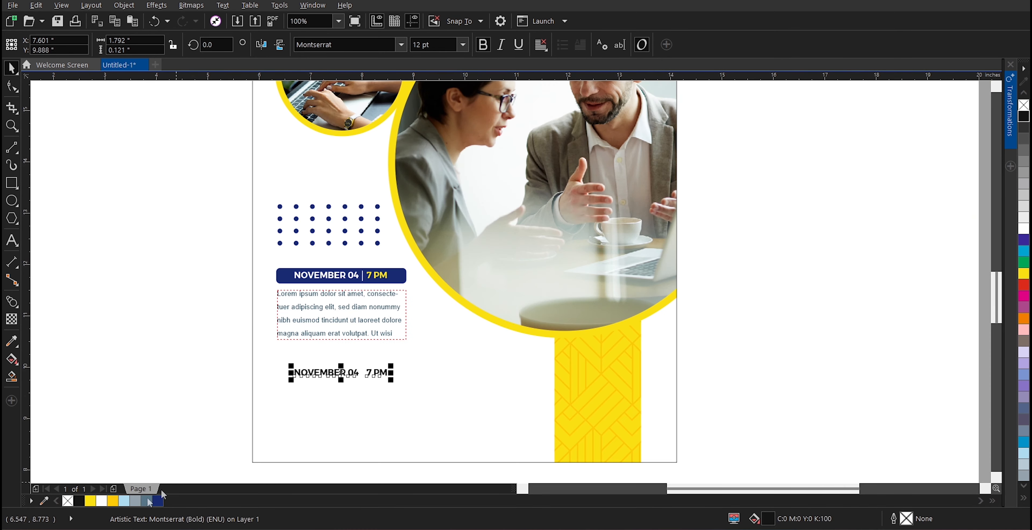
left_click(157, 501)
scroll(322, 387, "up", 1)
double_click(334, 358)
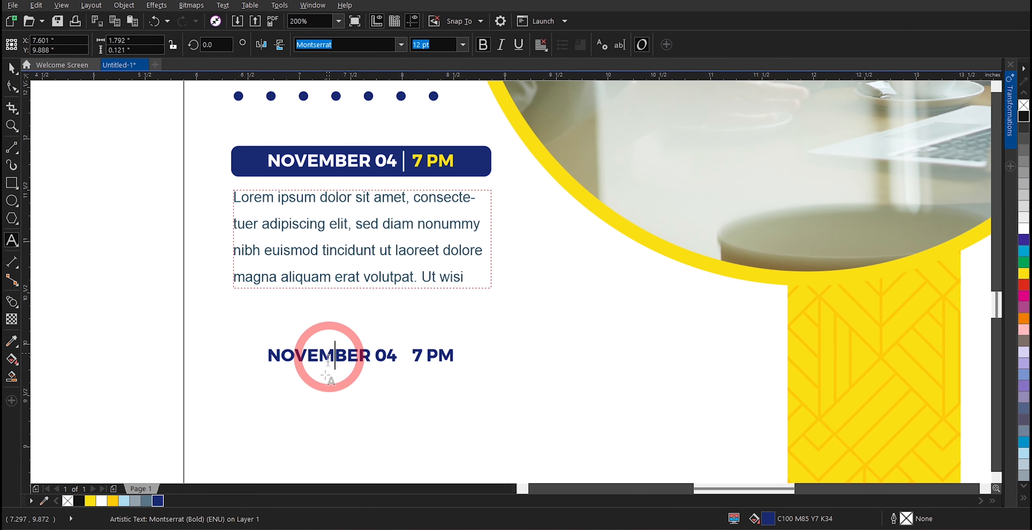
key("ctrl+a")
type("Info ")
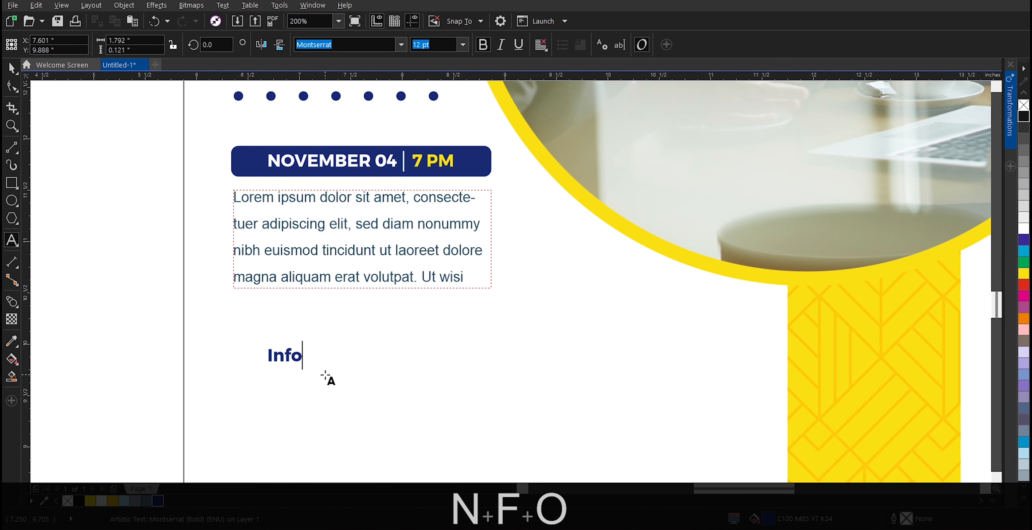
type("at")
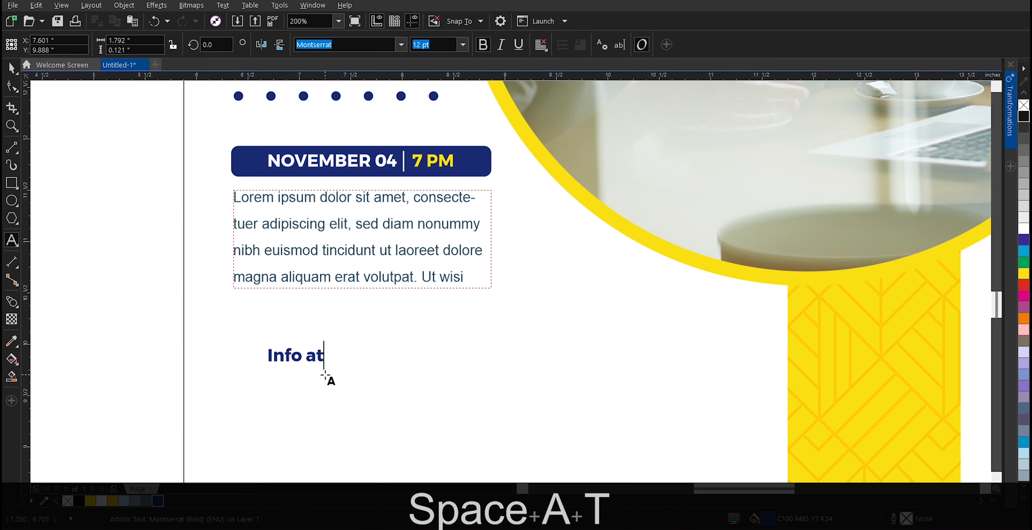
type(":")
key("ctrl+space")
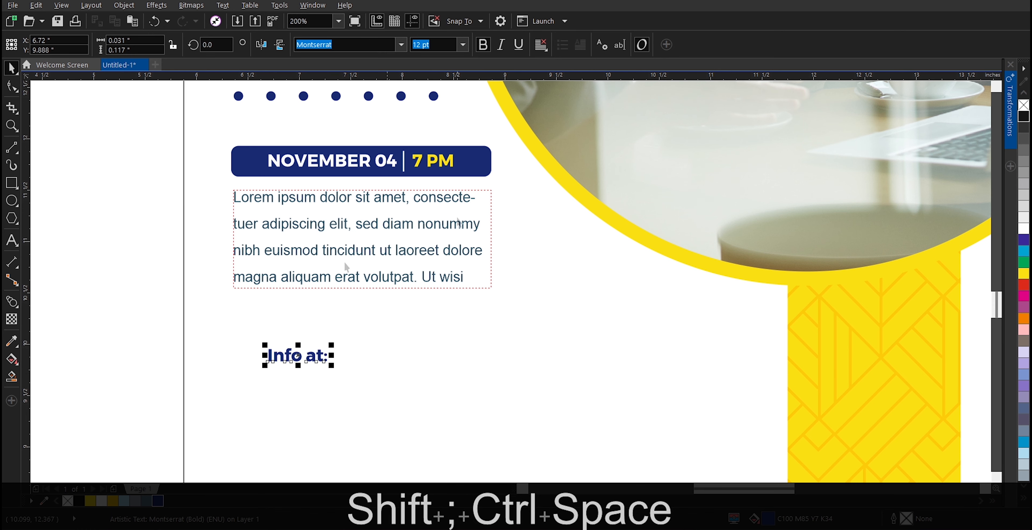
Move the off-page icon group beside the flyer's lower-left corner and ungroup it into contact and social icons.
scroll(128, 340, "down", 2)
scroll(127, 346, "up", 1)
left_click(657, 321)
scroll(658, 322, "down", 1)
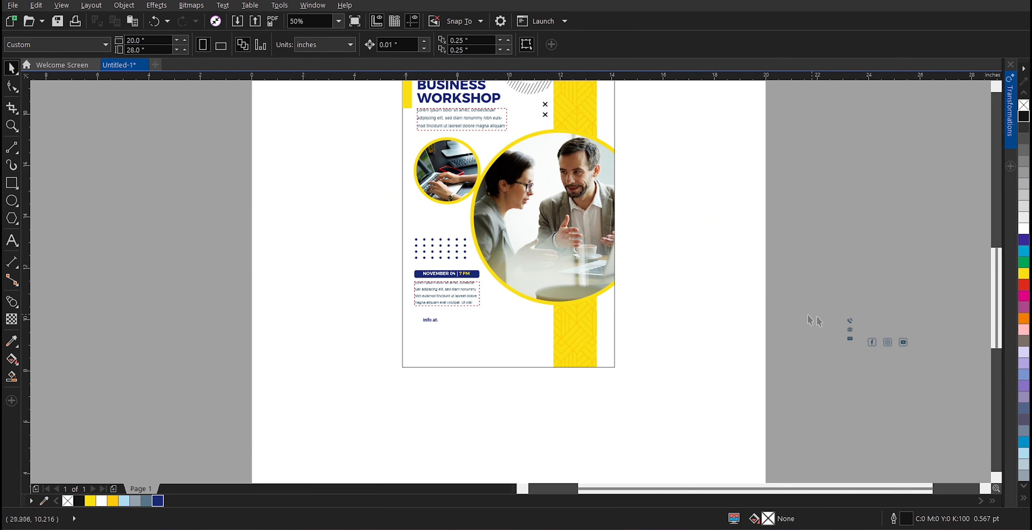
scroll(813, 320, "up", 1)
left_click(877, 350, "ctrl")
scroll(875, 353, "down", 1)
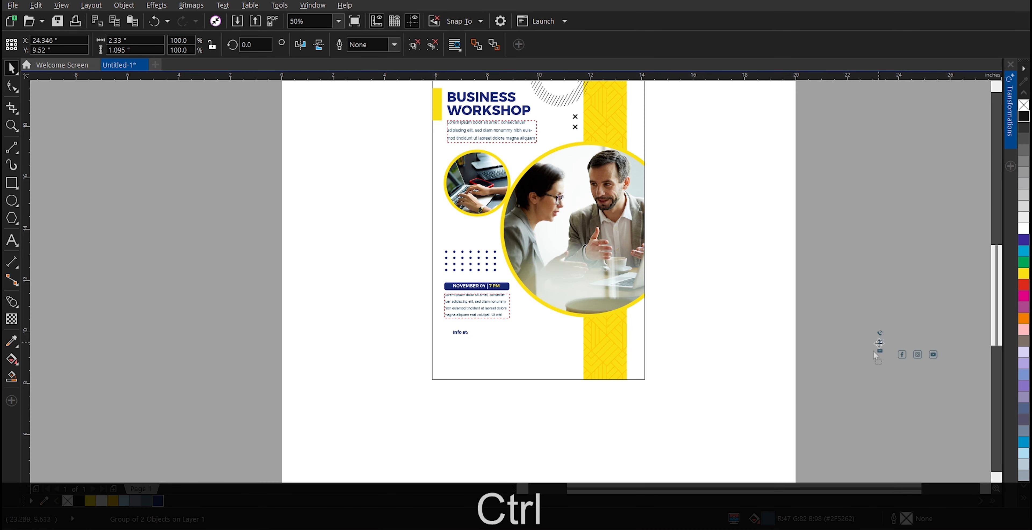
left_click_drag(879, 343, 364, 379)
scroll(373, 398, "up", 1)
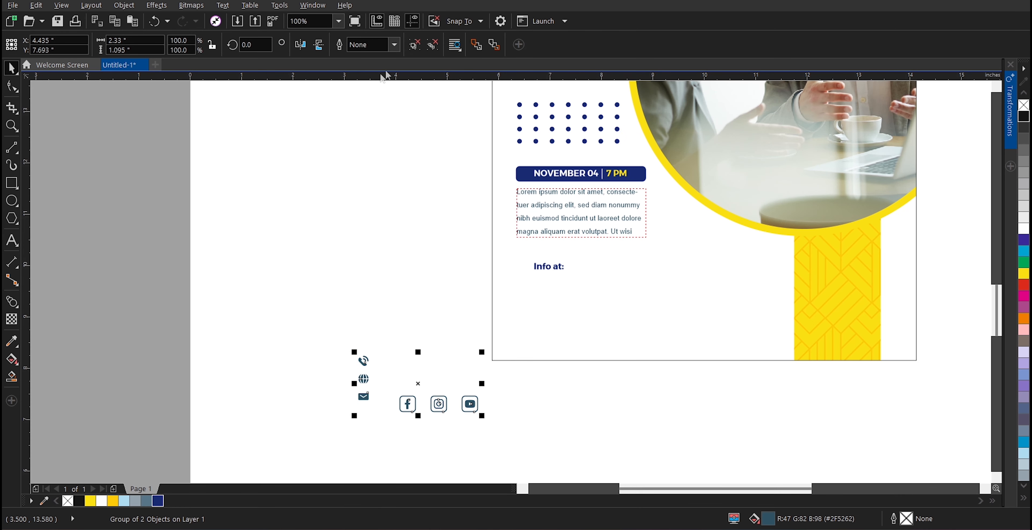
left_click(414, 43)
left_click(412, 132)
Place the three contact icons as a group below "Info at:" and align them with the date bar's left edge.
left_click_drag(384, 343, 331, 411)
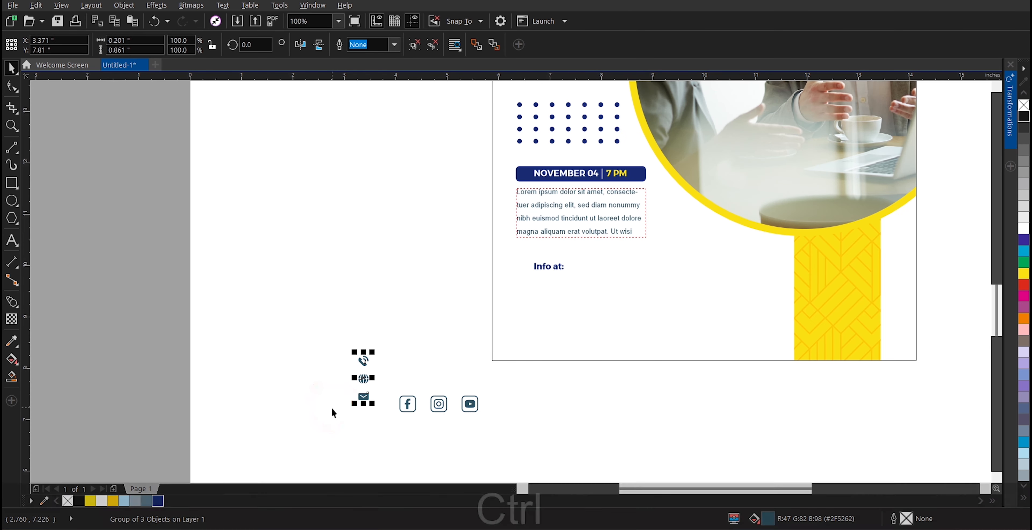
key("ctrl+g")
left_click_drag(363, 379, 523, 302)
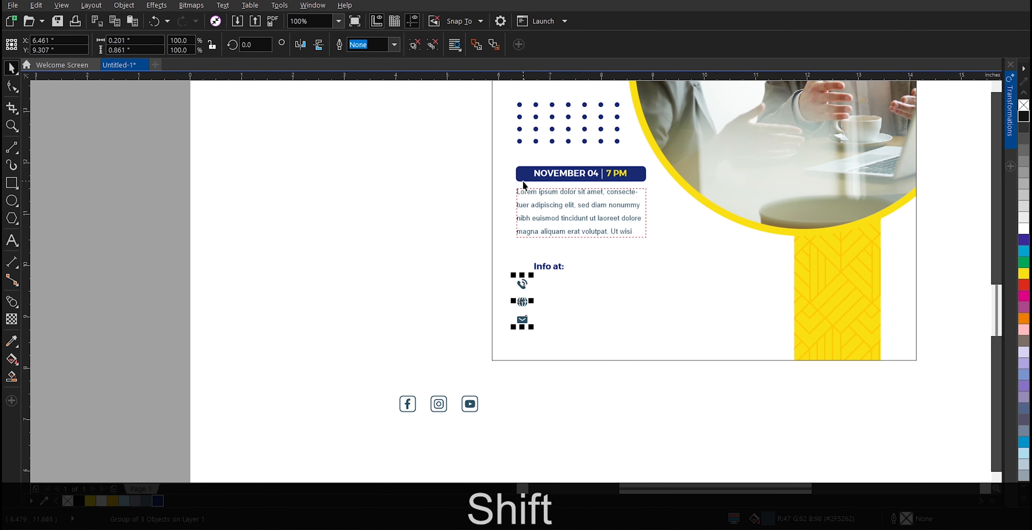
left_click(522, 179, "shift")
key("l")
key("l")
key("l")
left_click(375, 320)
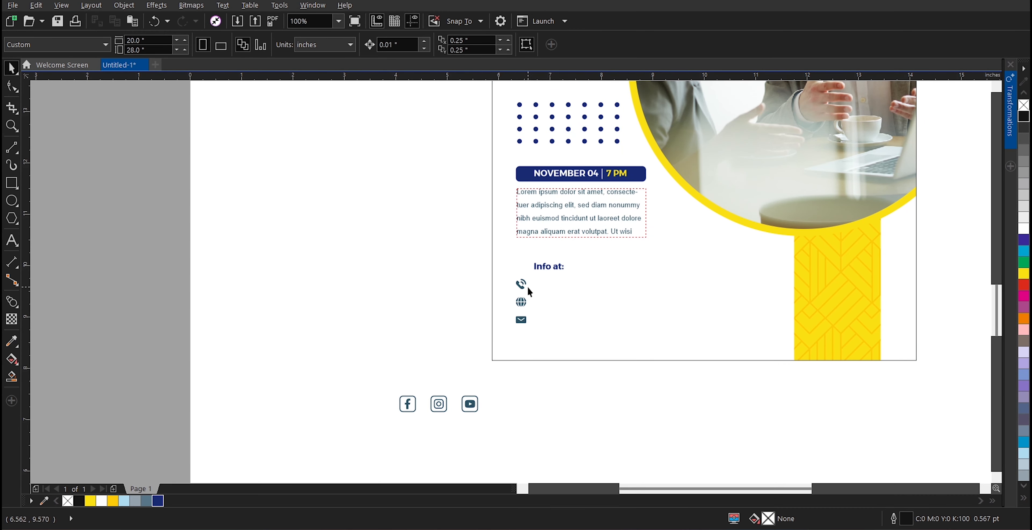
Duplicate the "Info at:" text straight down, beside the phone icon.
left_click(552, 267)
scroll(553, 266, "up", 3)
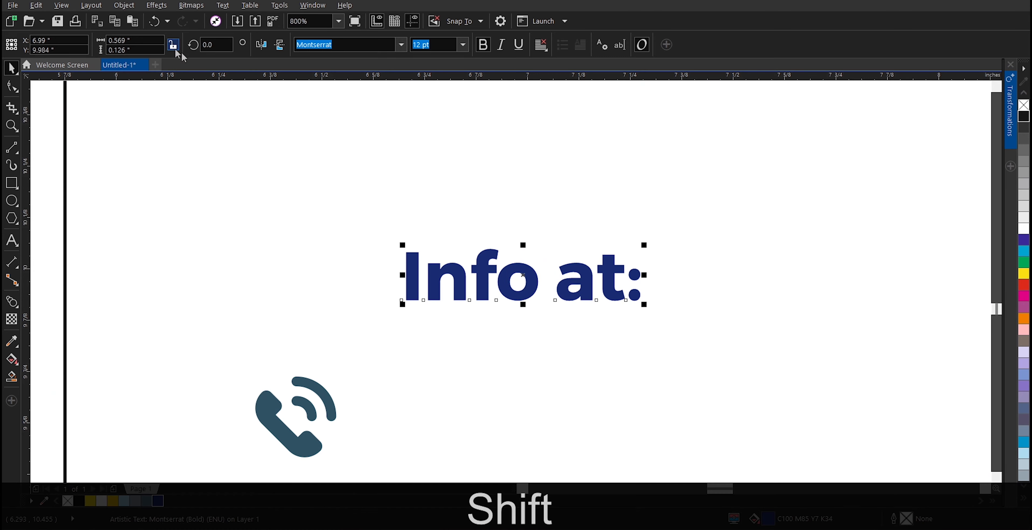
scroll(397, 219, "down", 2)
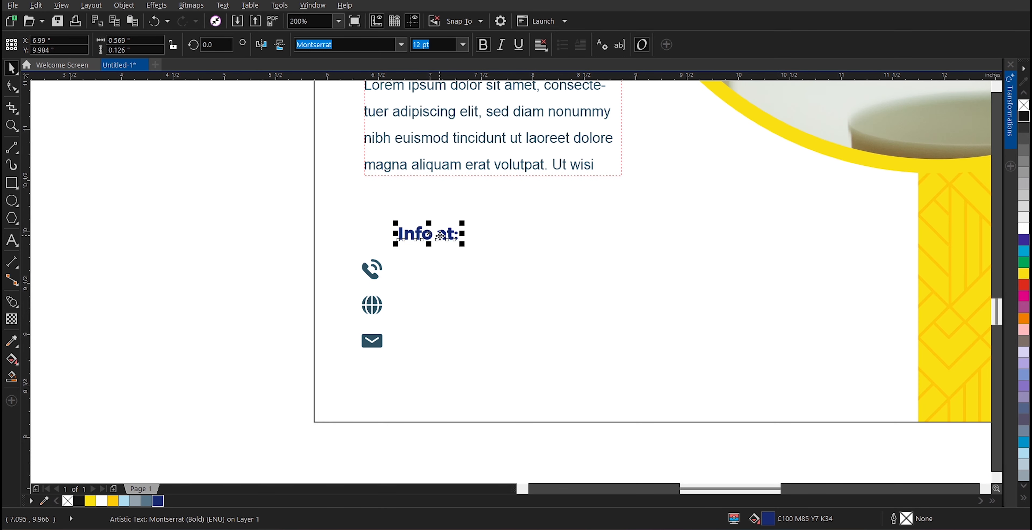
left_click_drag(440, 236, 442, 266)
right_click(442, 266)
Ungroup the contact icons and centre the lower "Info at:" copy vertically on the phone icon.
left_click(374, 272)
left_click(373, 306, "shift")
left_click(373, 342, "shift")
left_click(61, 257)
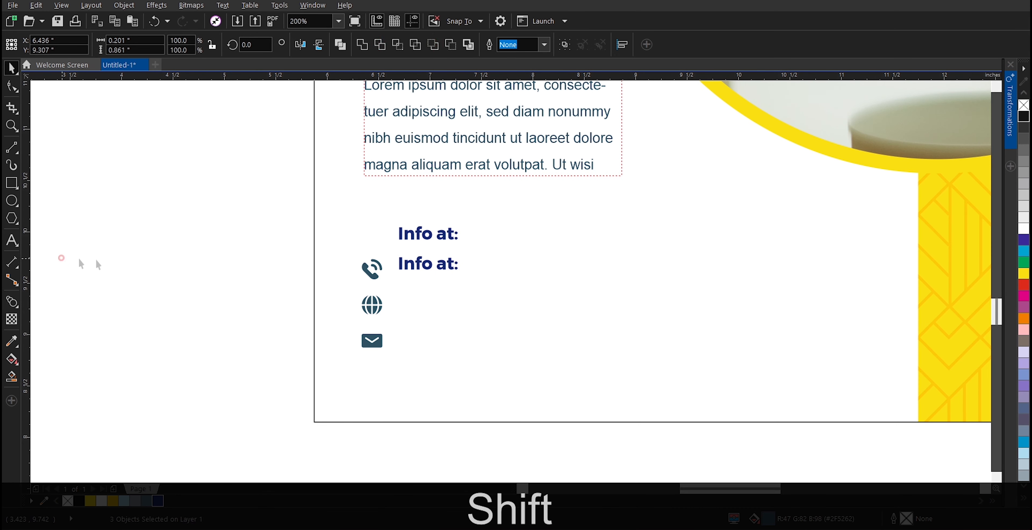
scroll(365, 276, "up", 1)
left_click(433, 247)
left_click(376, 273, "shift")
key("e")
scroll(386, 287, "down", 1)
left_click(249, 299)
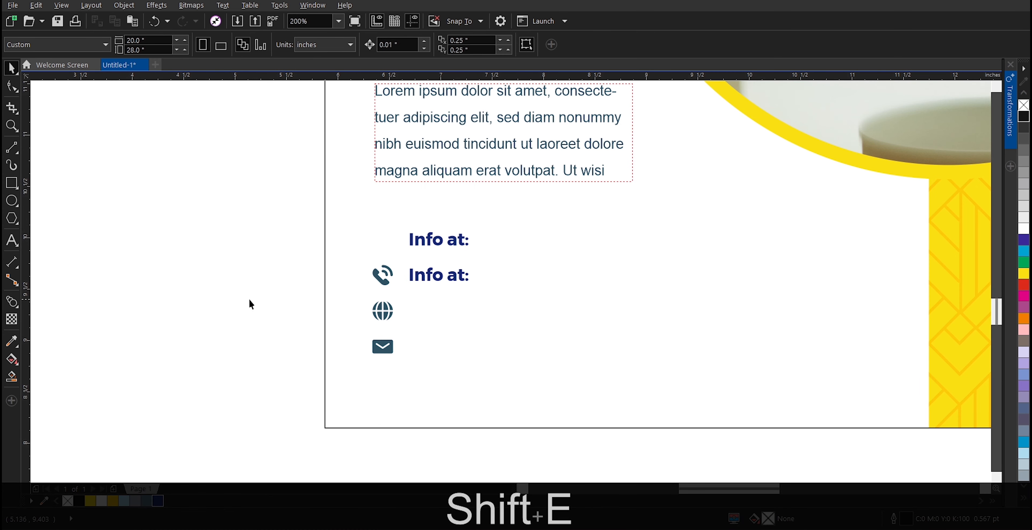
Sample the phone icon's dark teal and apply it to both "Info at:" texts.
scroll(354, 287, "up", 1)
left_click(11, 341)
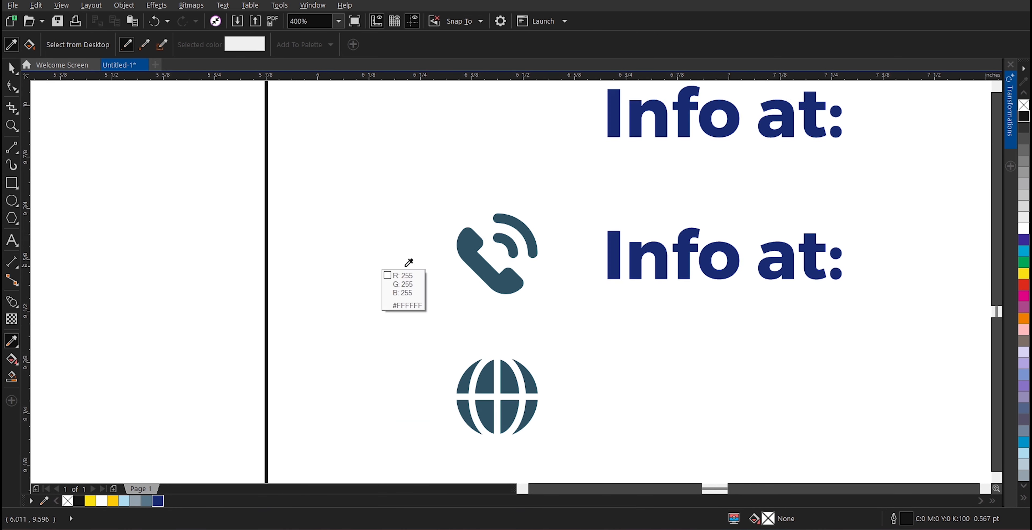
scroll(406, 265, "up", 2)
left_click(543, 286)
left_click(780, 240)
scroll(566, 286, "down", 2)
key("ctrl+space")
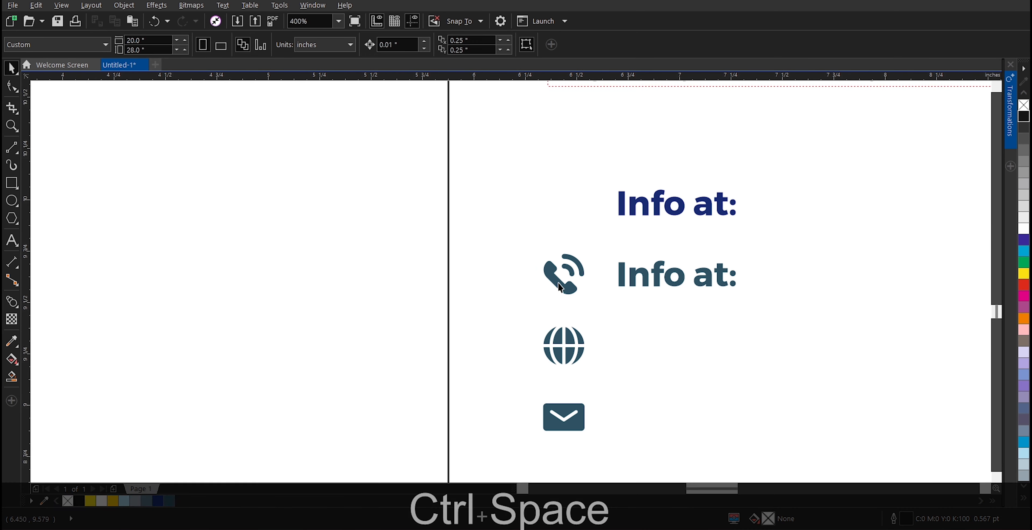
left_click(677, 203)
left_click(169, 502)
scroll(307, 363, "down", 2)
double_click(394, 342)
key("ctrl+a")
type("+12")
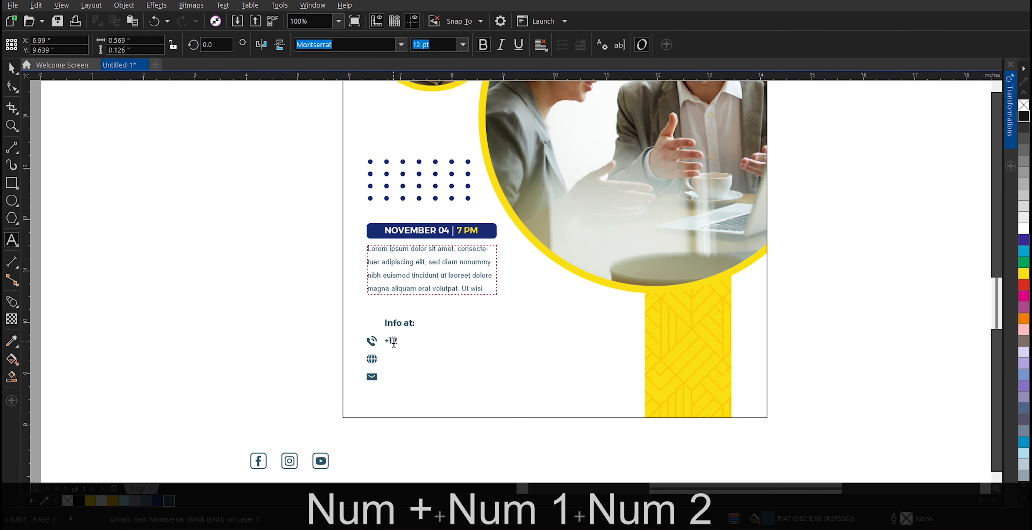
type(" 3456 789 00")
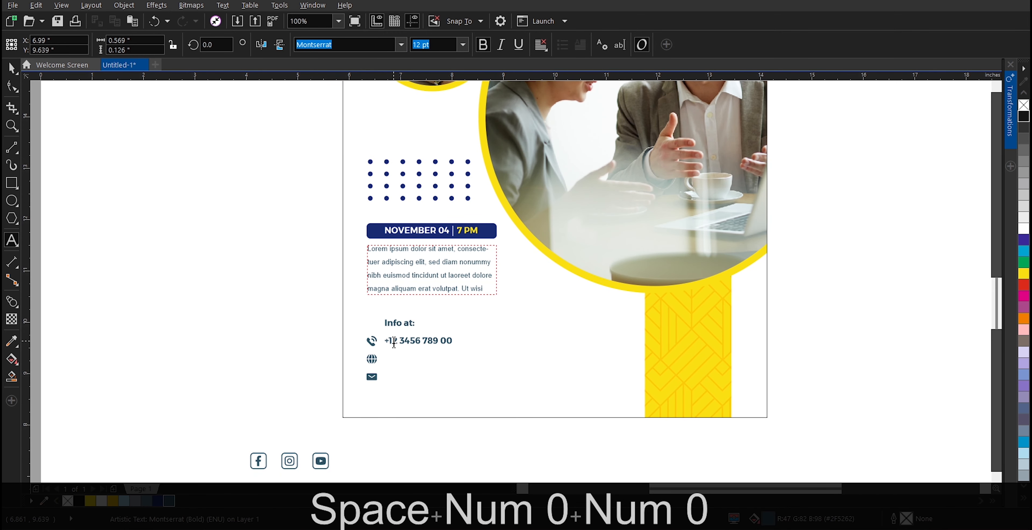
key("Return")
type("Www.yourwebsit")
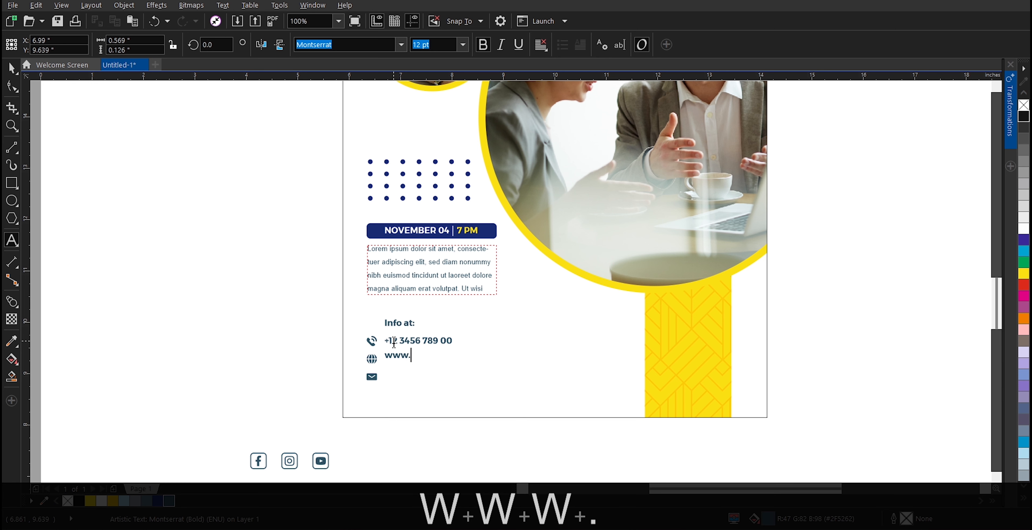
type("e.com")
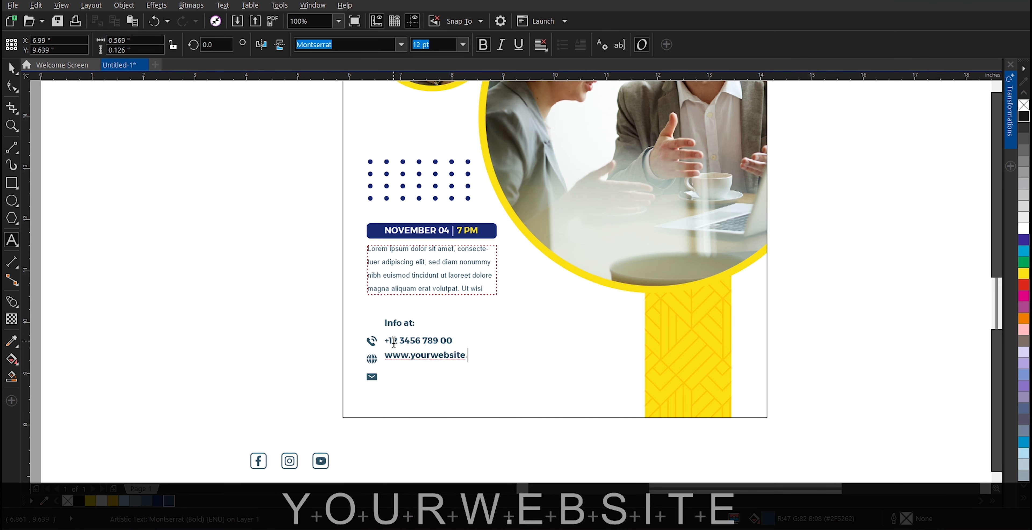
key("Return")
type("your")
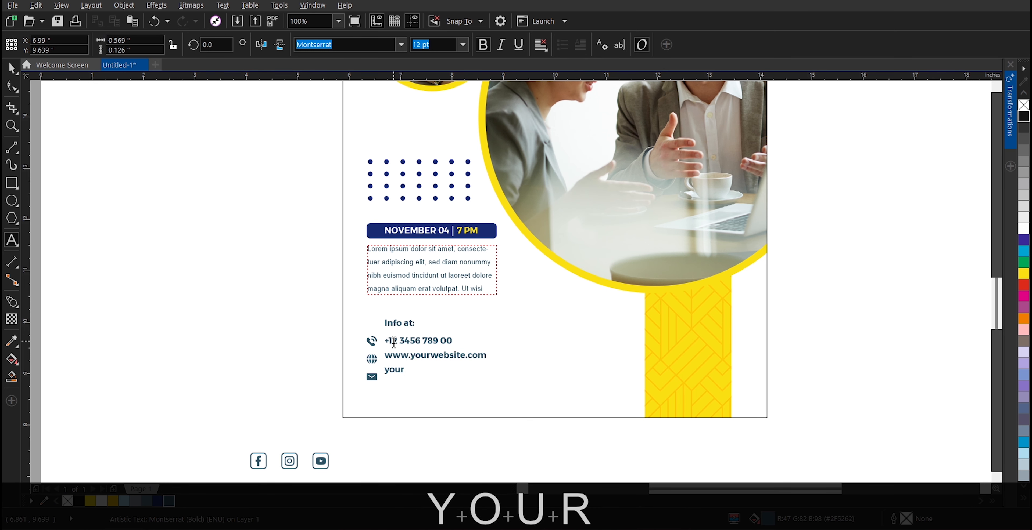
type("mail@gmail.com")
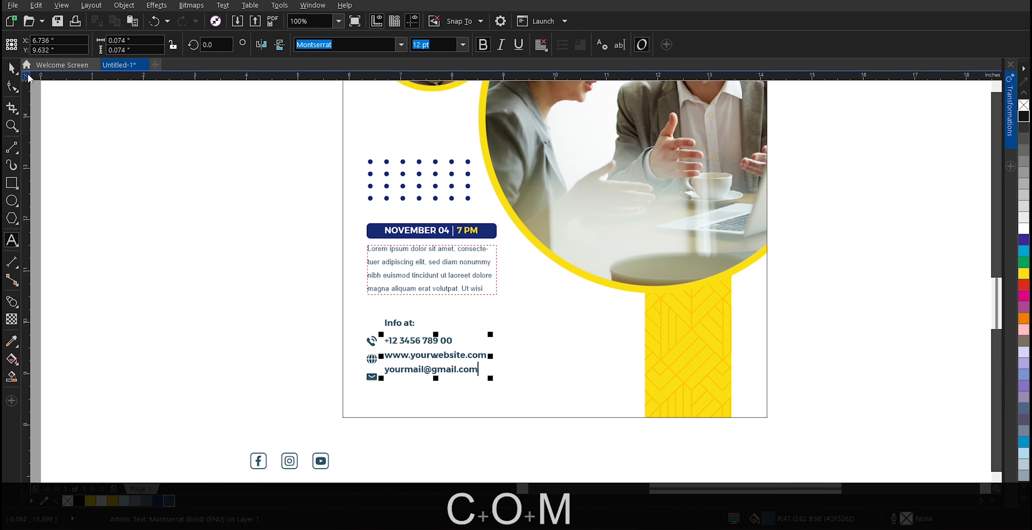
left_click(12, 68)
Increase the contact text's line spacing so each line sits level with its icon.
left_click(11, 86)
scroll(377, 383, "up", 3)
left_click_drag(433, 320, 430, 375)
scroll(430, 375, "down", 2)
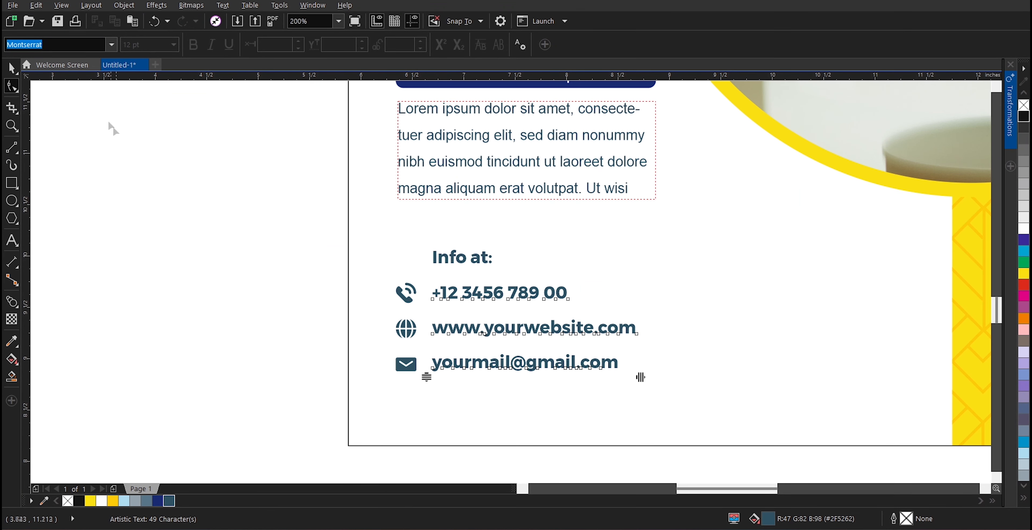
Set the font of the three contact lines to Montserrat SemiBold.
left_click(15, 69)
left_click(401, 44)
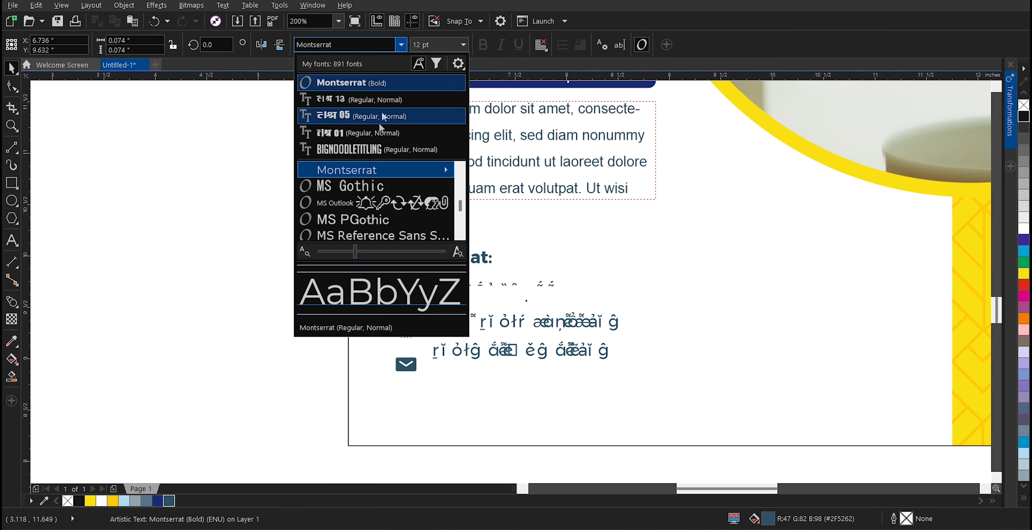
mouse_move(414, 168)
left_click(497, 339)
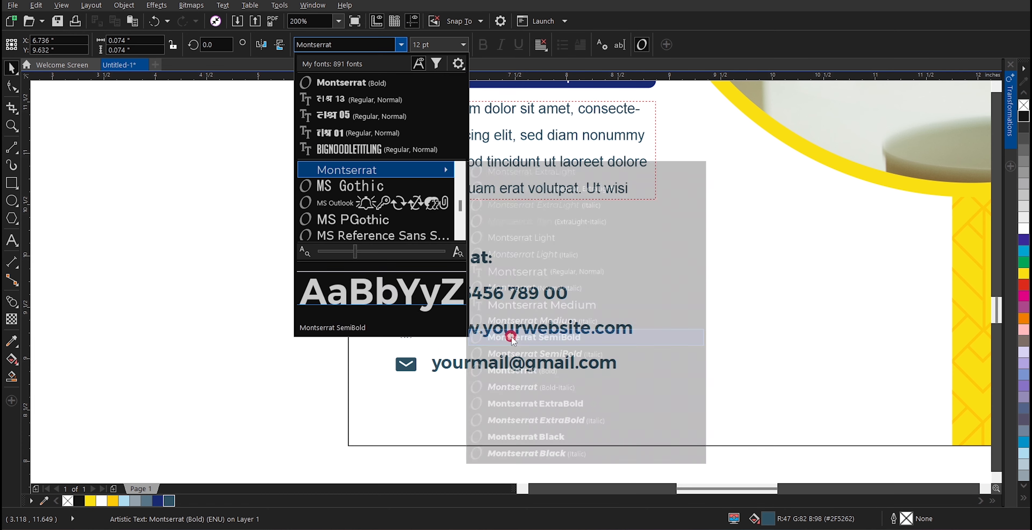
left_click(156, 244)
Shift the date bar, its paragraph and the whole contact block down together by about 0.16 inches.
scroll(260, 293, "down", 4)
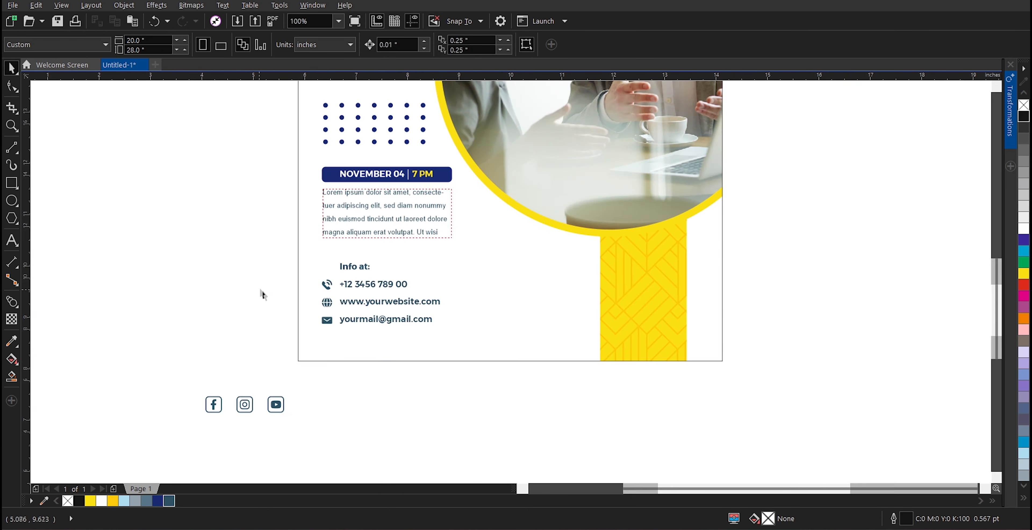
left_click_drag(266, 318, 395, 232)
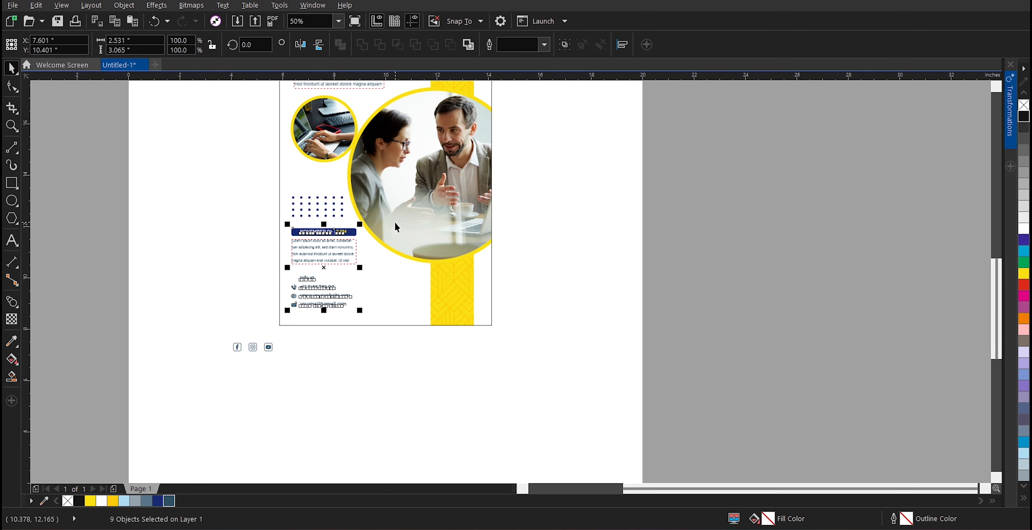
key("Down")
key("Down")
key("Down")
key("Down")
key("Down")
key("Down")
key("Down")
key("Down")
key("Down")
key("Down")
key("Down")
key("Down")
key("Down")
key("Down")
key("Down")
key("Down")
left_click(347, 350)
left_click(347, 345)
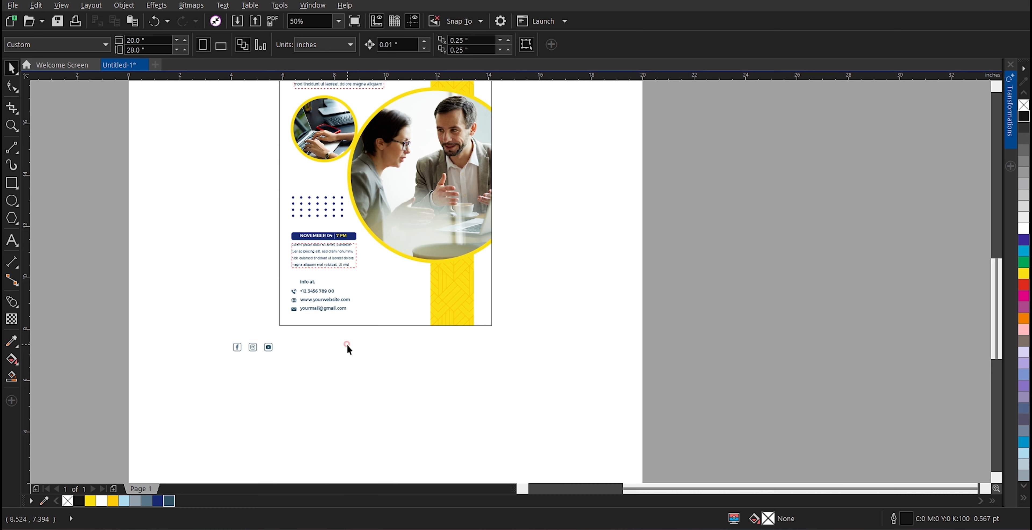
Draw a rectangle about 1 inch wide and 2.1 inches high on the flyer's bottom edge, between contact block and yellow strip.
left_click(12, 184)
mouse_move(396, 325)
left_mouse_down()
mouse_move(422, 288)
mouse_move(422, 274)
mouse_move(401, 266)
left_mouse_up()
scroll(415, 275, "up", 1)
Round the new rectangle's two upper corners to 0.5 inches, fill it with yellow and remove its outline.
left_click(12, 86)
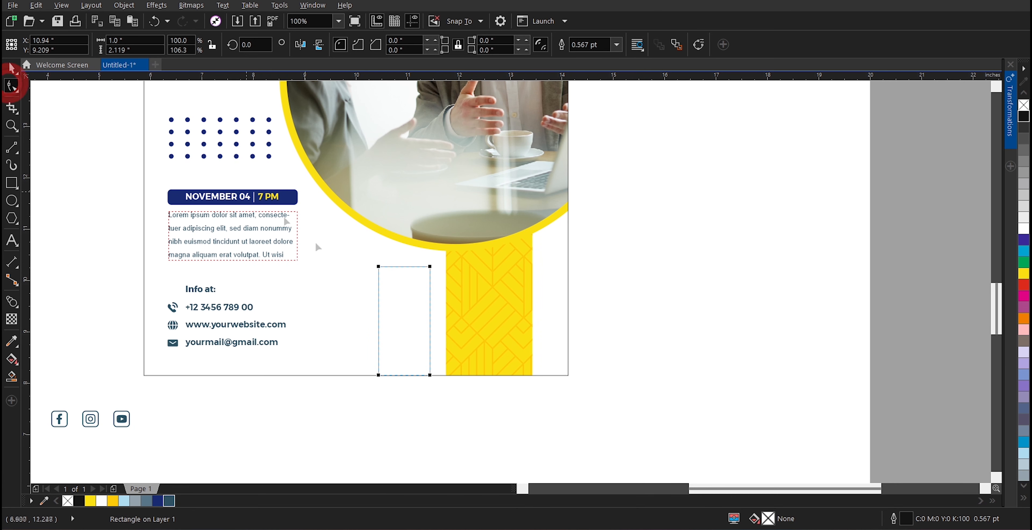
left_click(429, 267, "shift")
left_click_drag(403, 307, 402, 307)
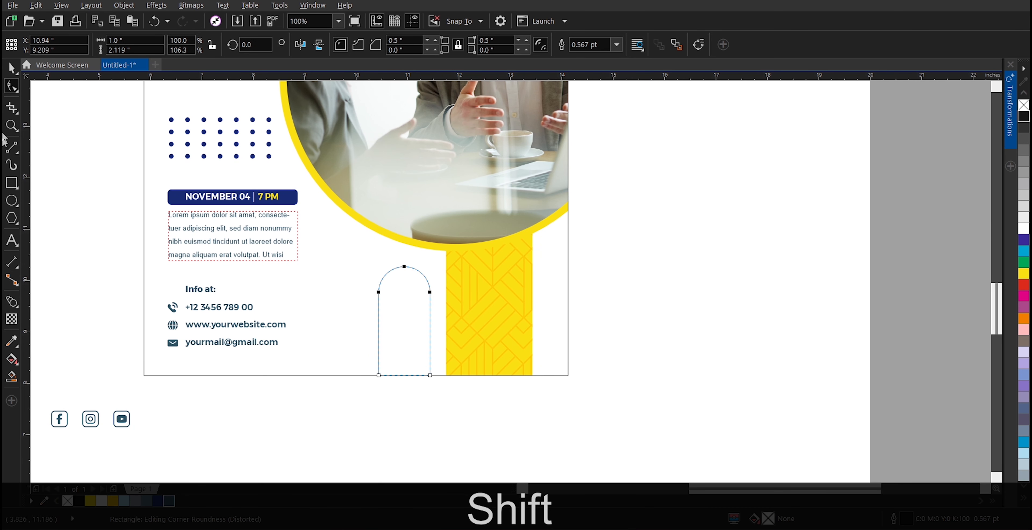
left_click(13, 73)
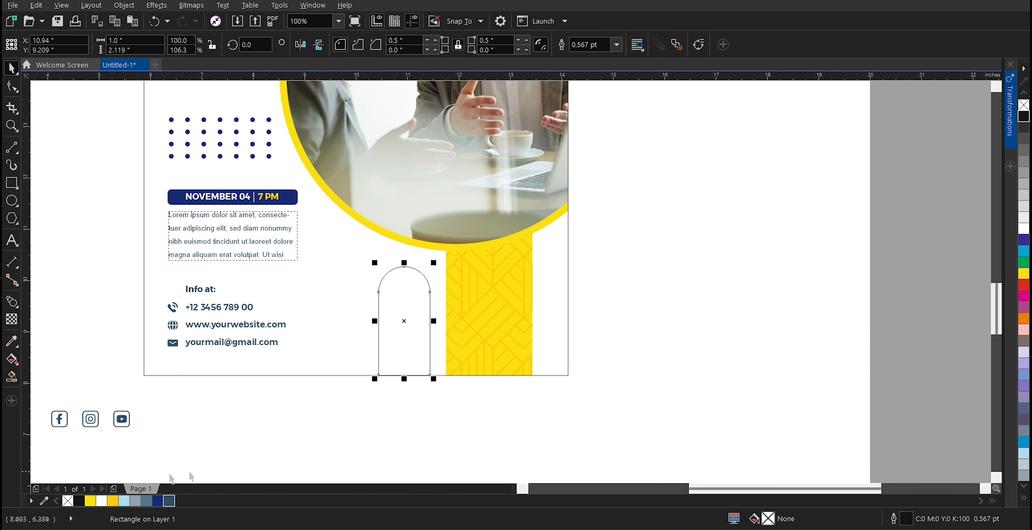
left_click(91, 501)
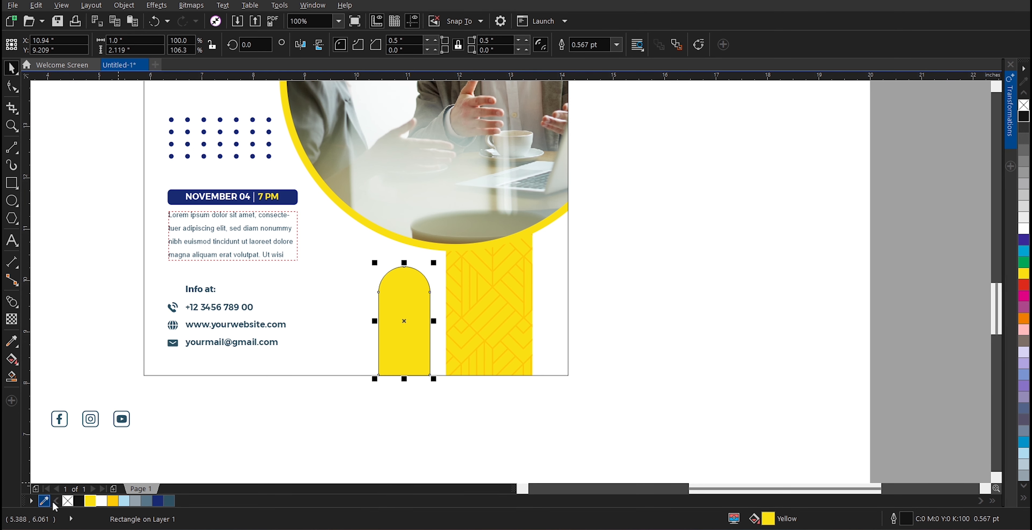
right_click(67, 501)
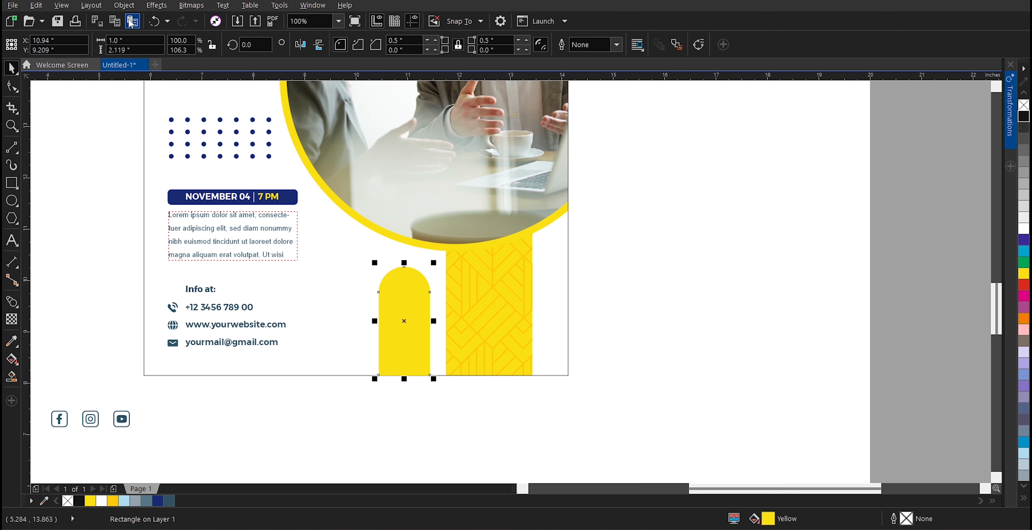
Make a copy of the yellow arch slightly to its right, with no fill and a 2.0 pt dark teal outline.
left_click_drag(401, 321, 411, 321)
left_click(1024, 105)
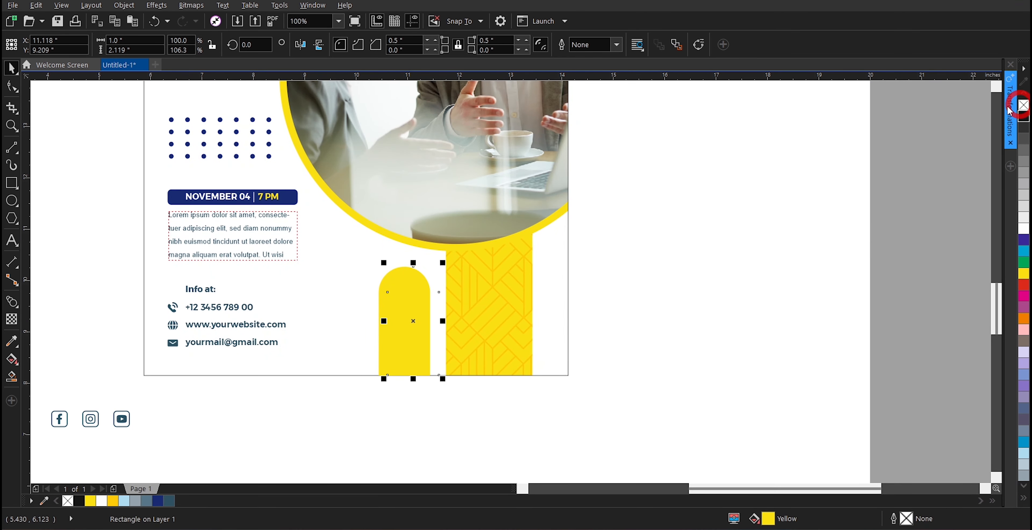
right_click(168, 502)
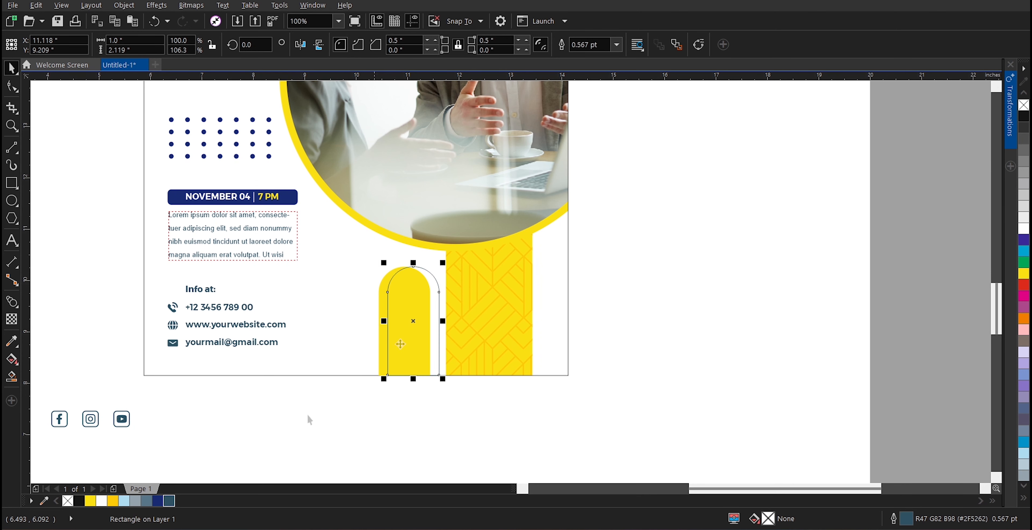
left_click(613, 40)
left_click(585, 113)
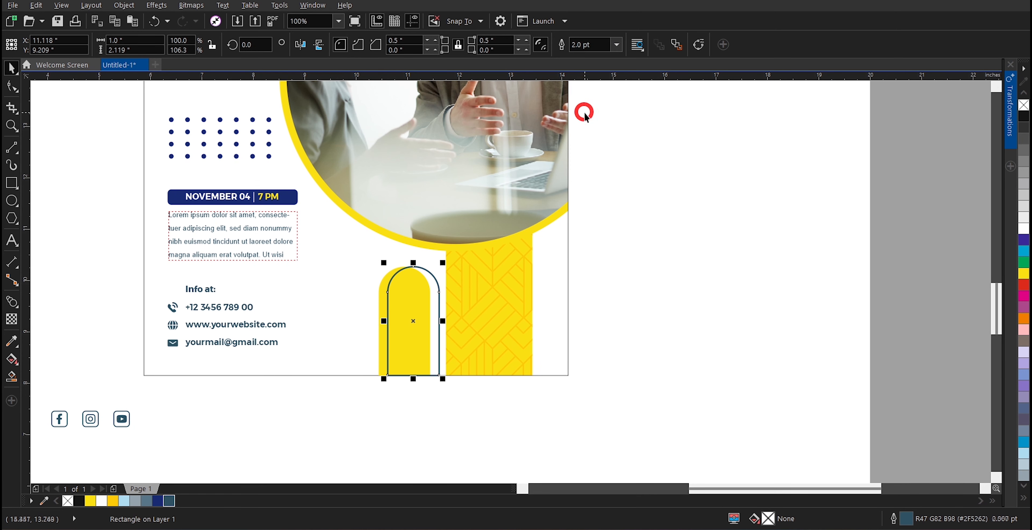
left_click(596, 185)
Nudge the outlined arch 0.05 inches left, closer to the yellow arch.
scroll(597, 247, "down", 2)
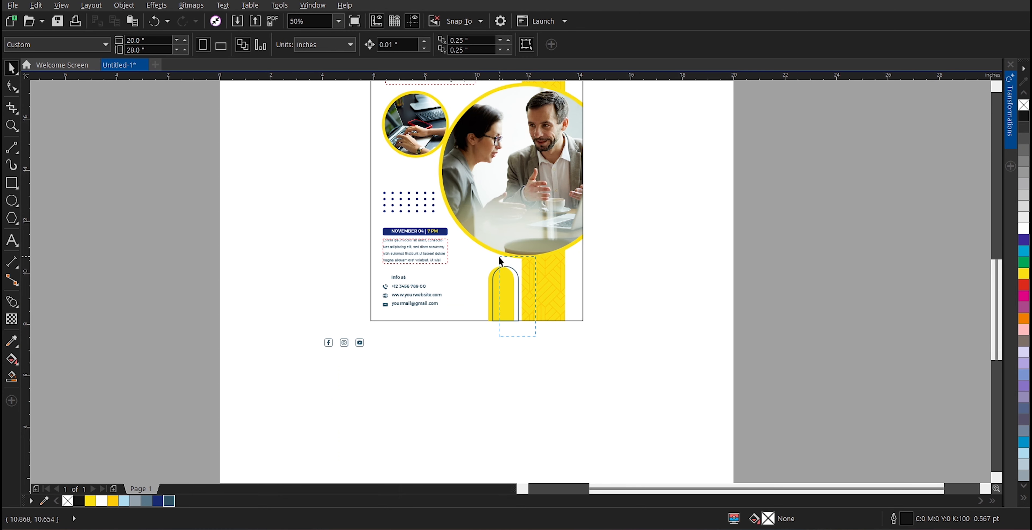
left_click(499, 276)
scroll(499, 276, "up", 2)
key("Left")
key("Left")
key("Left")
key("Left")
key("Left")
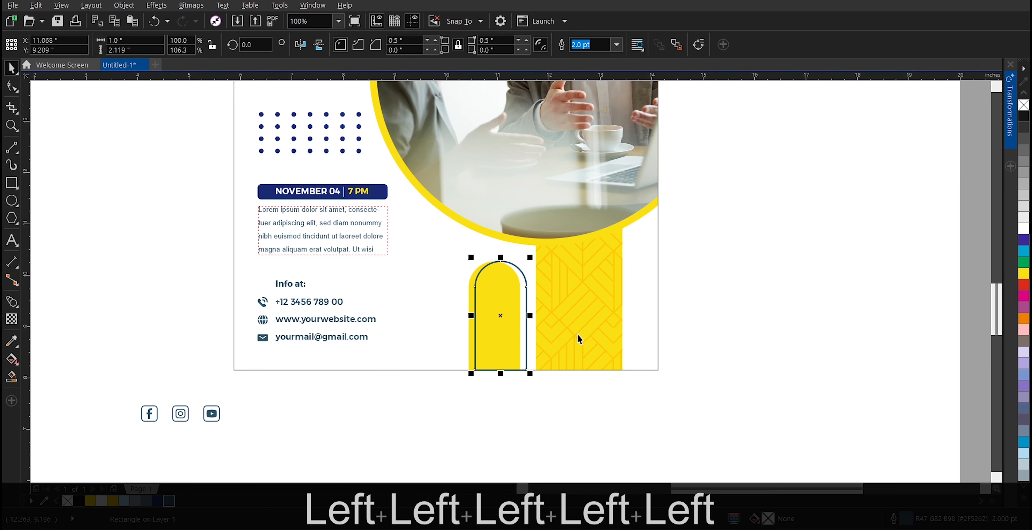
PowerClip the yellow arch and its outlined copy into the flyer's page rectangle.
scroll(577, 337, "down", 2)
left_click(673, 395)
left_click_drag(559, 371, 519, 277)
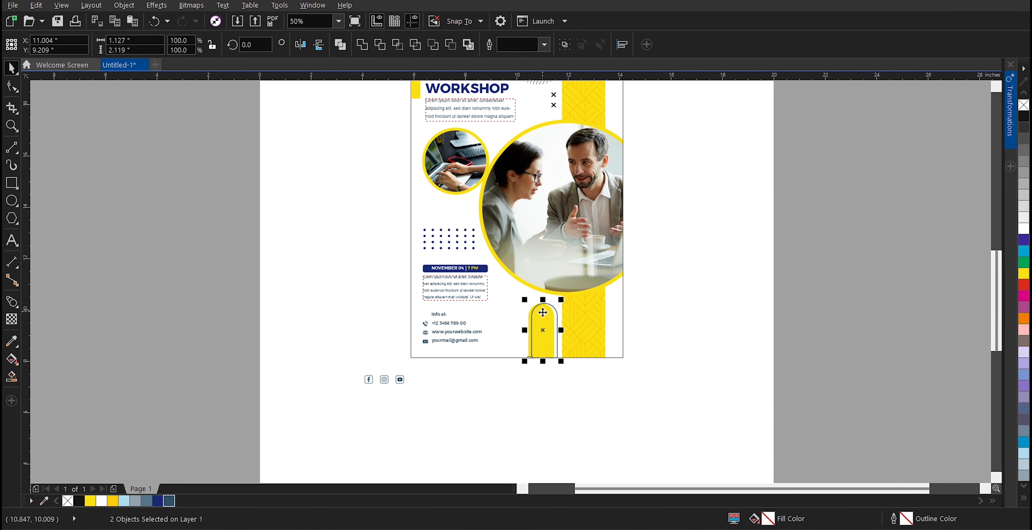
right_click(543, 312)
left_click(577, 5)
left_click(515, 319)
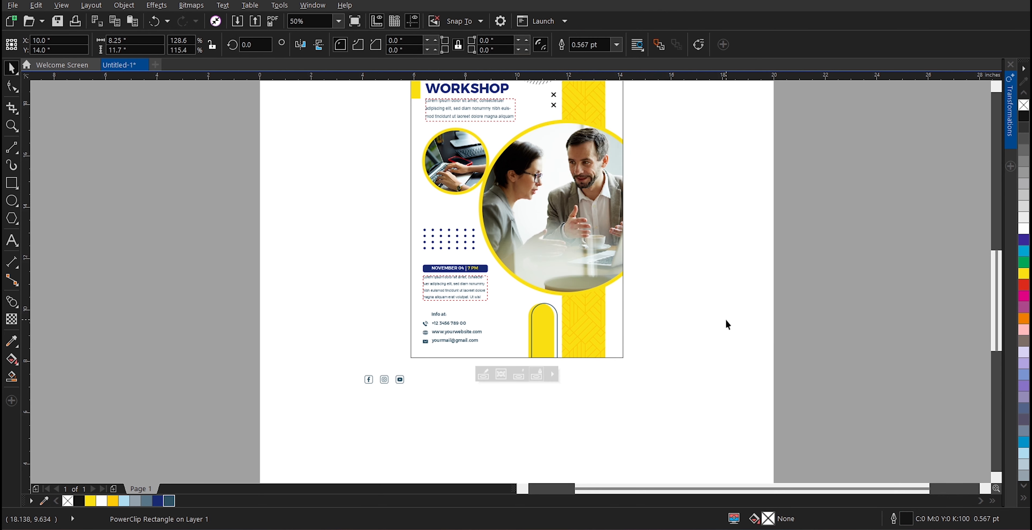
Move the group of three social media icons onto the lower end of the patterned yellow strip.
left_click(725, 321)
left_click_drag(400, 384, 601, 345)
scroll(593, 344, "up", 4)
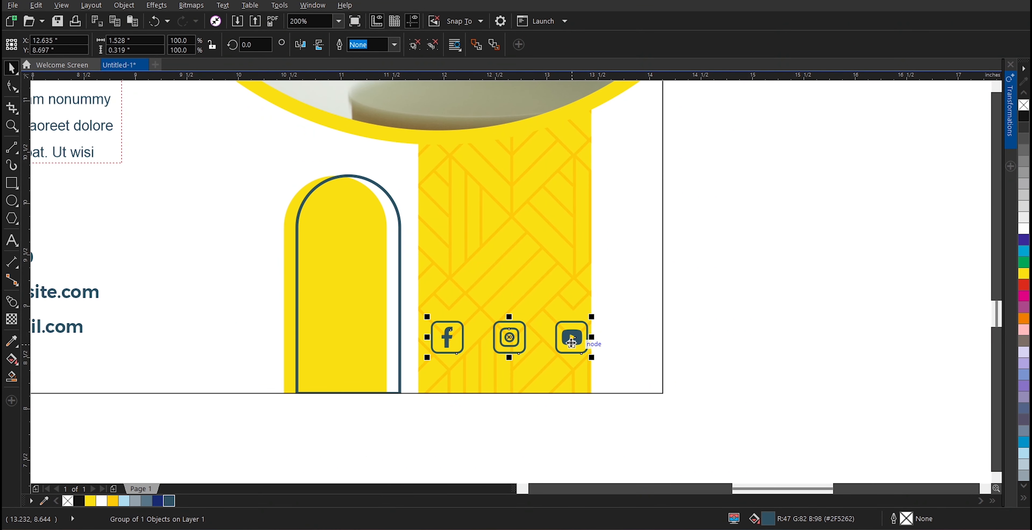
scroll(571, 340, "up", 2)
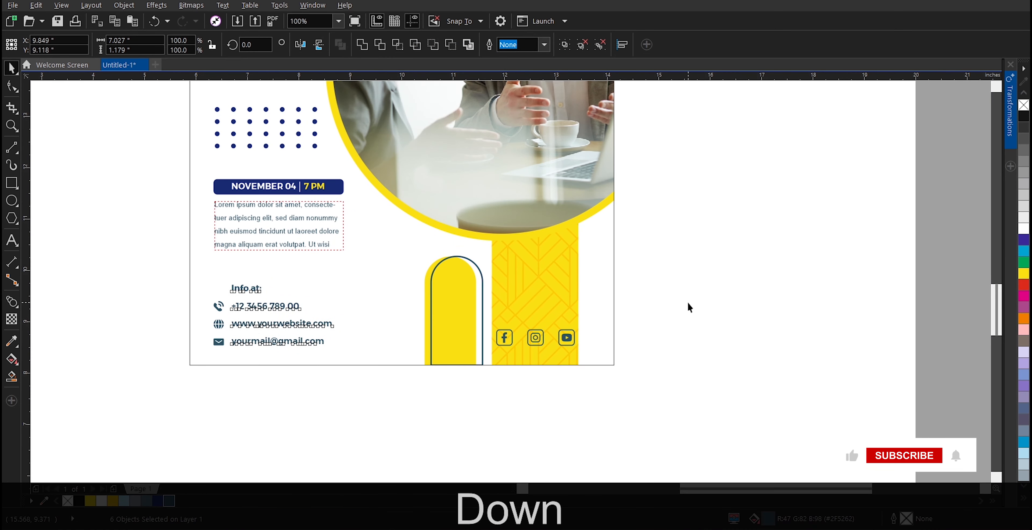
left_click(688, 302)
Place a copy of "Info at:" above the social media icons and centre it horizontally on them.
left_click(244, 287)
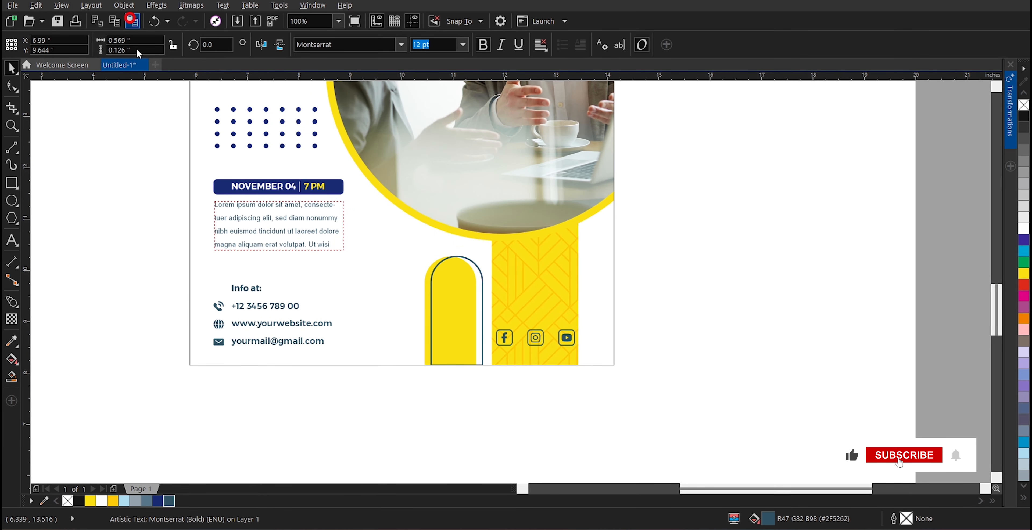
left_click_drag(245, 290, 534, 319)
left_click(541, 337, "shift")
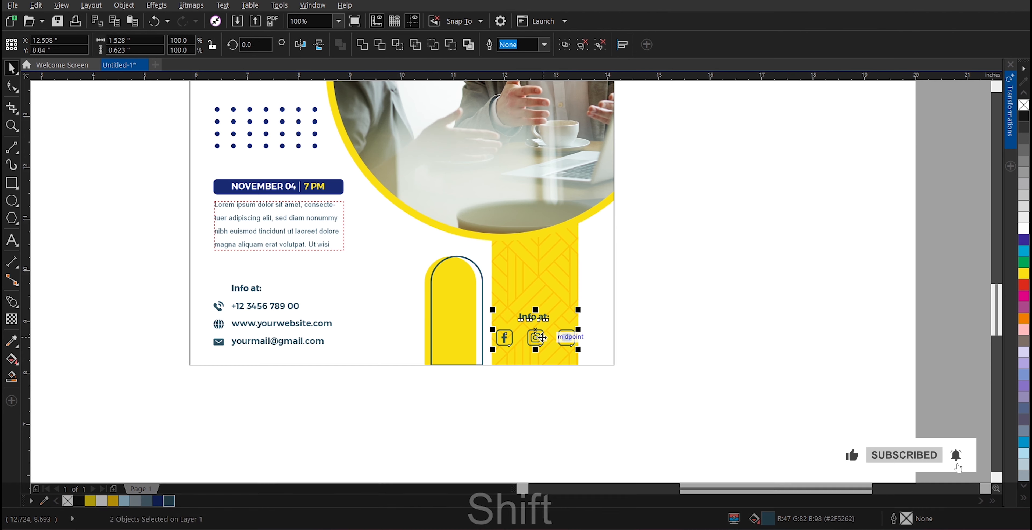
key("shift+c")
left_click(652, 307)
Change the copied text to "Follow us:" and centre it horizontally on the social media icons again.
scroll(534, 313, "up", 2)
double_click(535, 311)
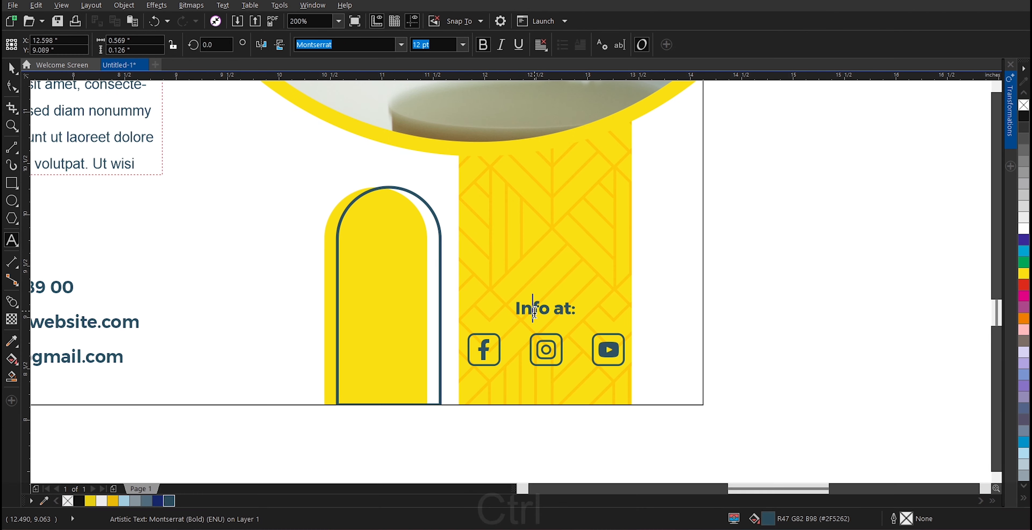
key("ctrl+a")
type("Follow")
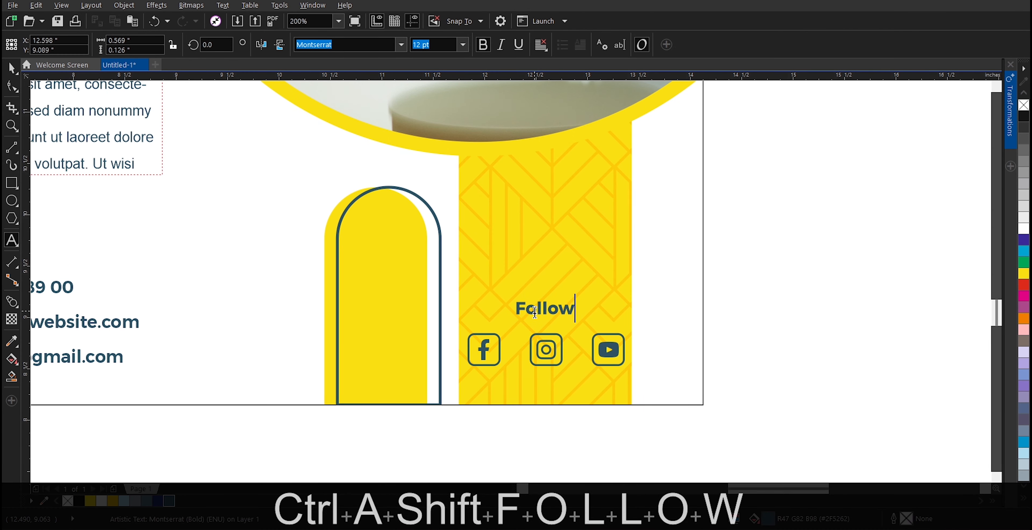
type(" us:")
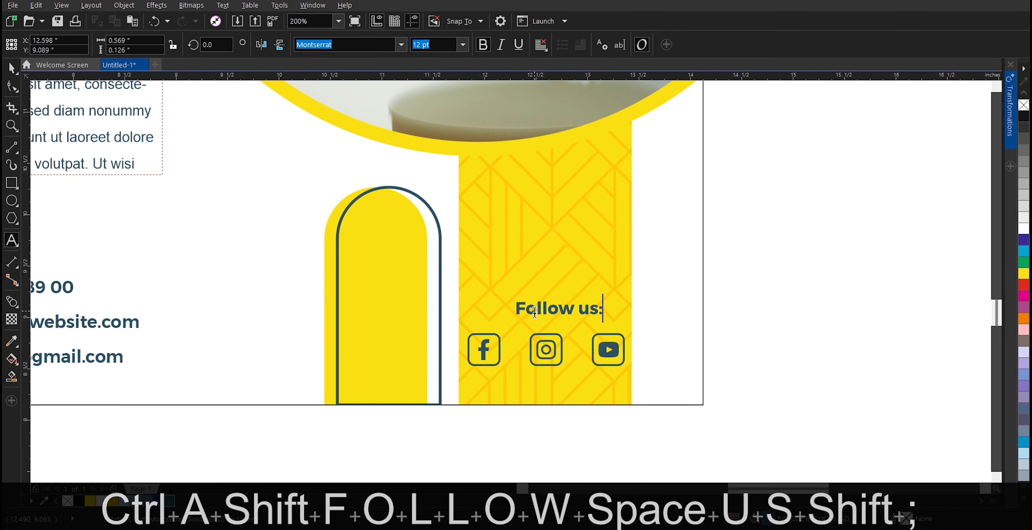
key("ctrl+space")
left_click(608, 350, "shift")
key("shift+c")
left_click(734, 296)
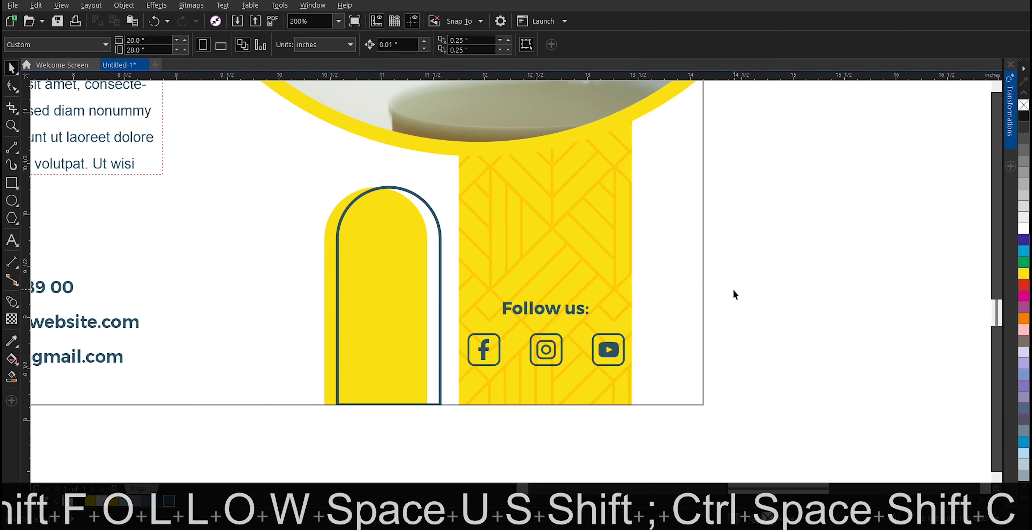
Nudge "Follow us:" down by 0.06 inches, closer to the social media icons.
left_click(493, 326)
key("Down")
key("Down")
key("Down")
key("Down")
key("Down")
key("Down")
left_click(677, 307)
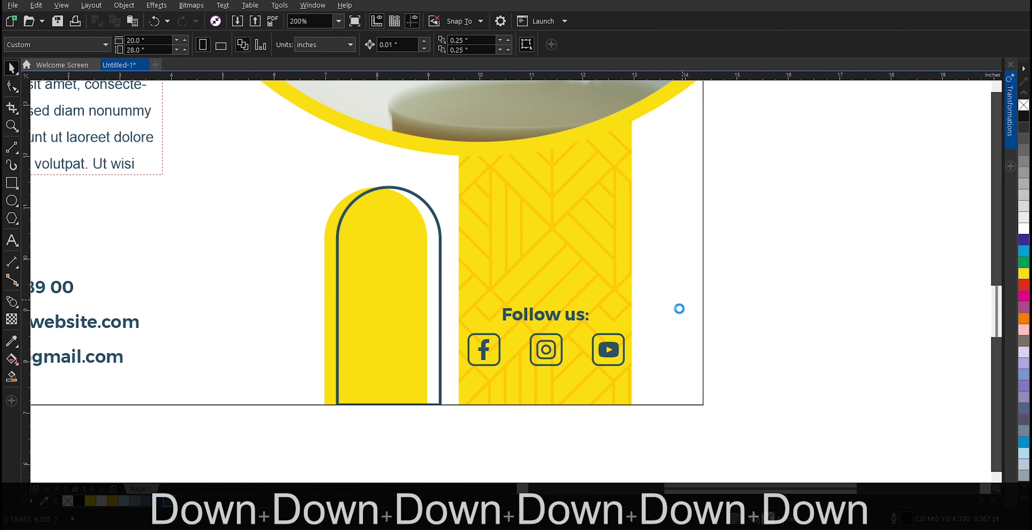
Extend the paragraph frame under the date bar downward to about 1.29 inches high for a fifth text line.
scroll(678, 319, "down", 3)
left_click_drag(677, 319, 574, 403)
scroll(497, 356, "up", 1)
left_click(323, 341)
scroll(315, 362, "up", 1)
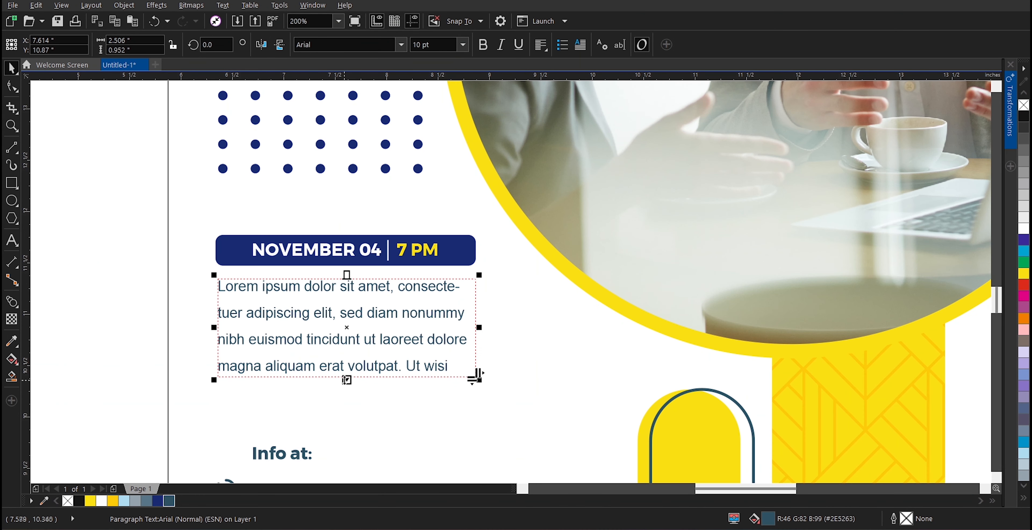
left_click_drag(345, 379, 350, 408)
scroll(350, 401, "down", 1)
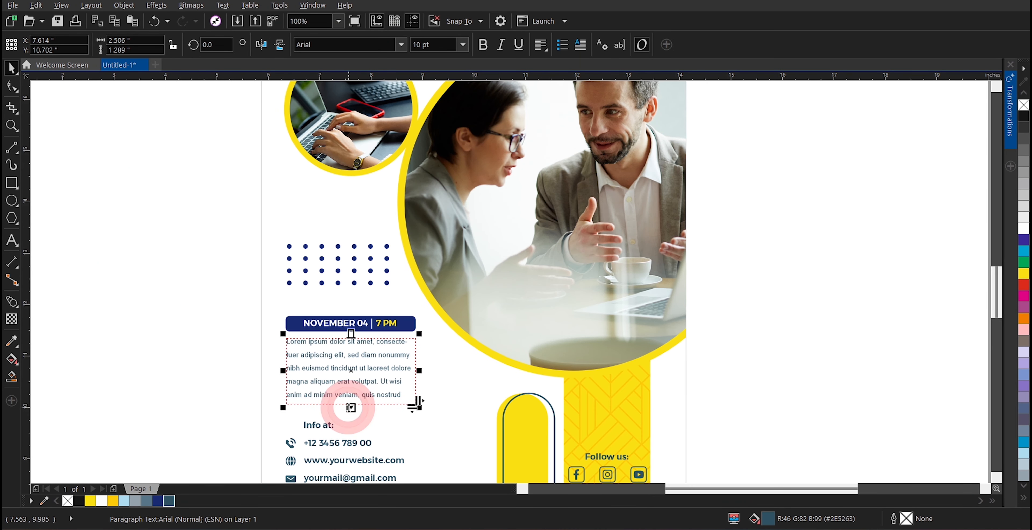
Nudge the date bar with its texts up by 0.05 inches, away from the paragraph.
scroll(349, 408, "down", 1)
left_click(262, 391)
left_click(344, 365)
scroll(363, 374, "up", 1)
key("Up")
key("Up")
key("Up")
key("Up")
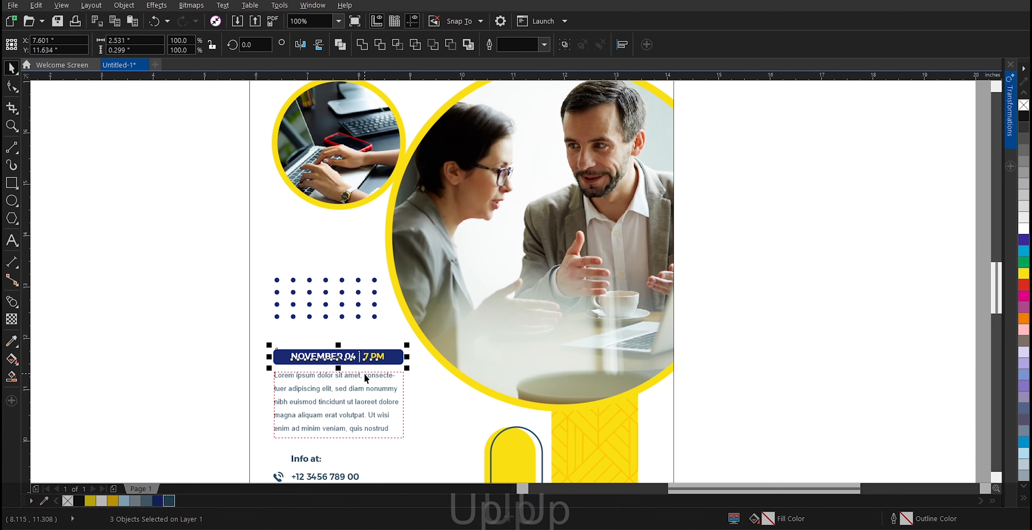
key("Up")
left_click(209, 355)
Copy "Follow us:" straight up to the upper end of the yellow strip.
scroll(290, 355, "down", 1)
scroll(401, 400, "up", 1)
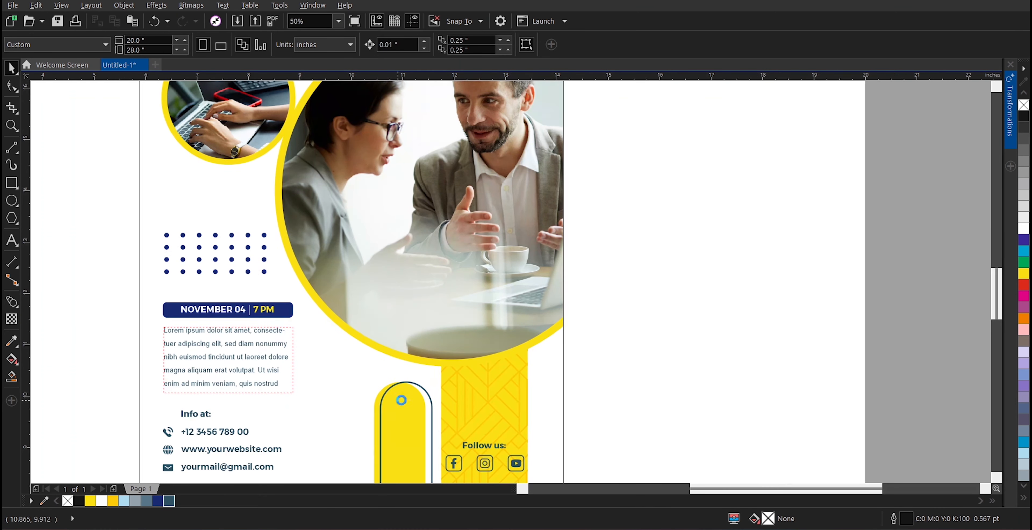
left_click(485, 450)
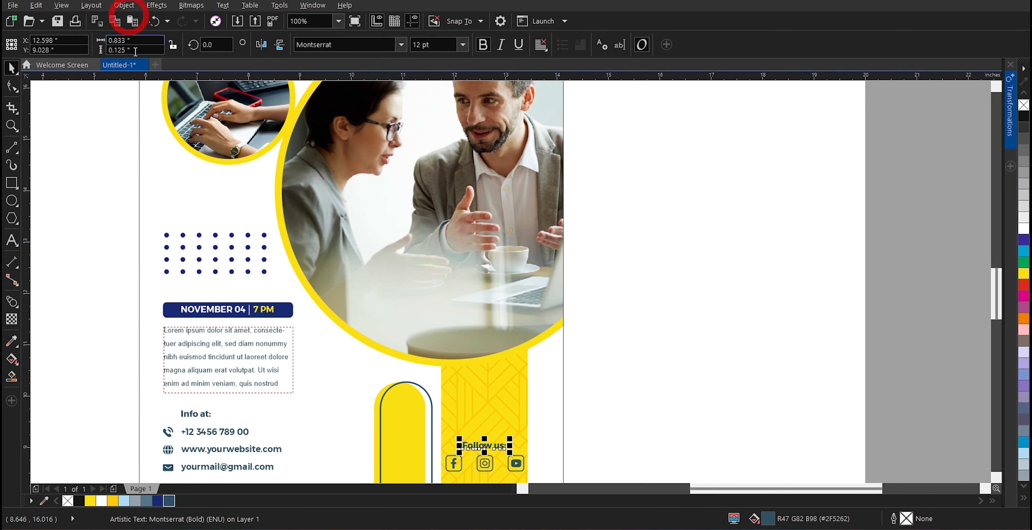
scroll(241, 237, "down", 1)
left_click_drag(371, 342, 378, 87)
scroll(378, 149, "down", 1)
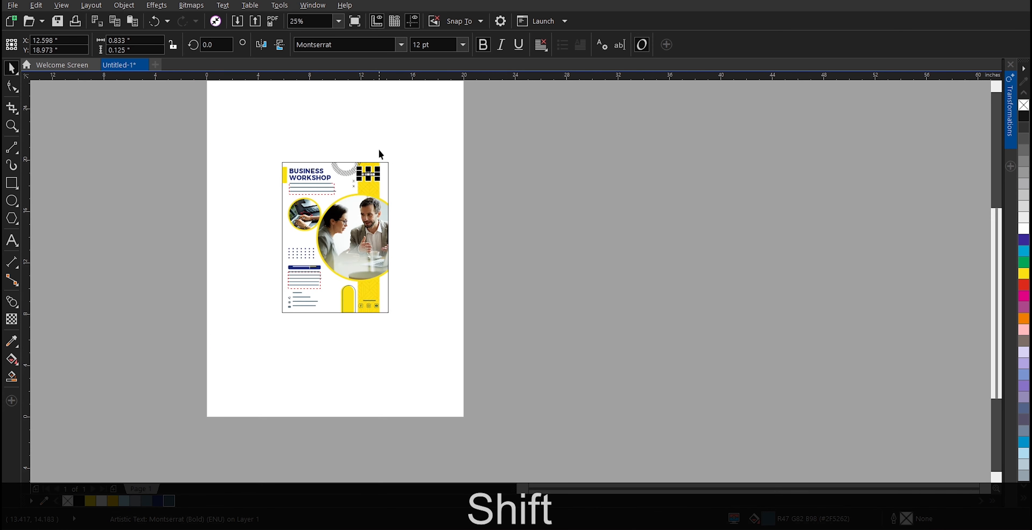
Replace the text copy at the strip's upper end with "LOGO".
scroll(378, 148, "up", 2)
scroll(341, 269, "up", 1)
double_click(341, 258)
key("ctrl+a")
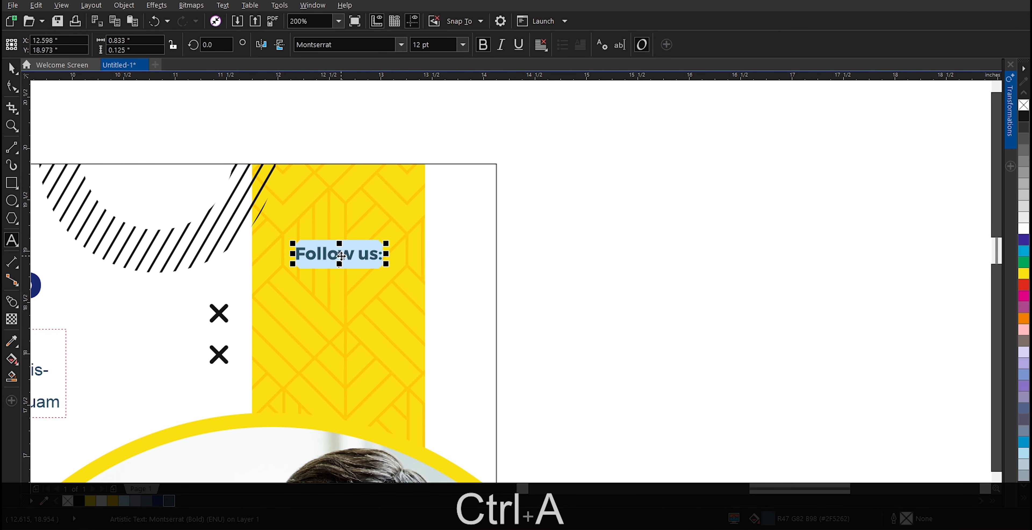
type("LOGO")
left_click(12, 69)
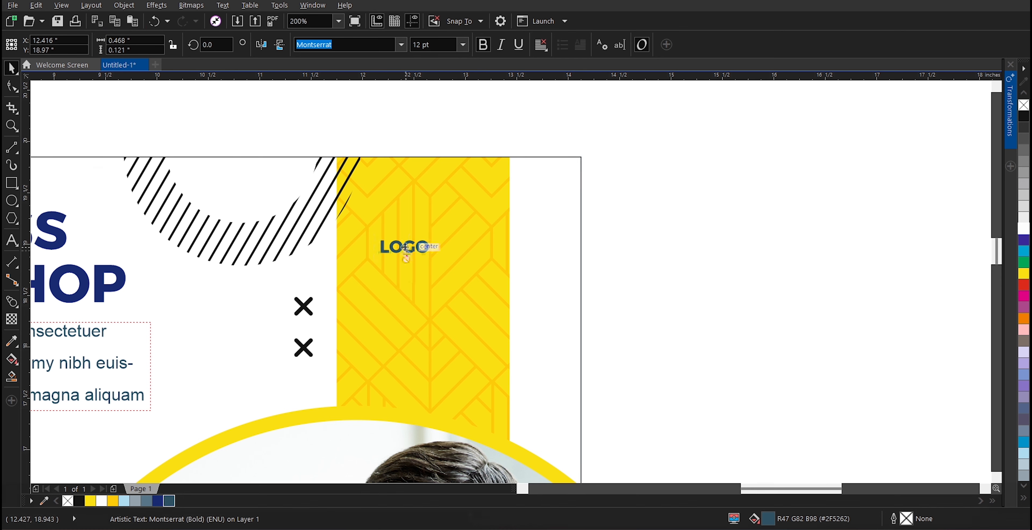
Copy "LOGO" straight down just below the original and replace the copy's text with "YOUR COMPANY".
left_click_drag(405, 248, 406, 272)
key("ctrl+a")
type("Y")
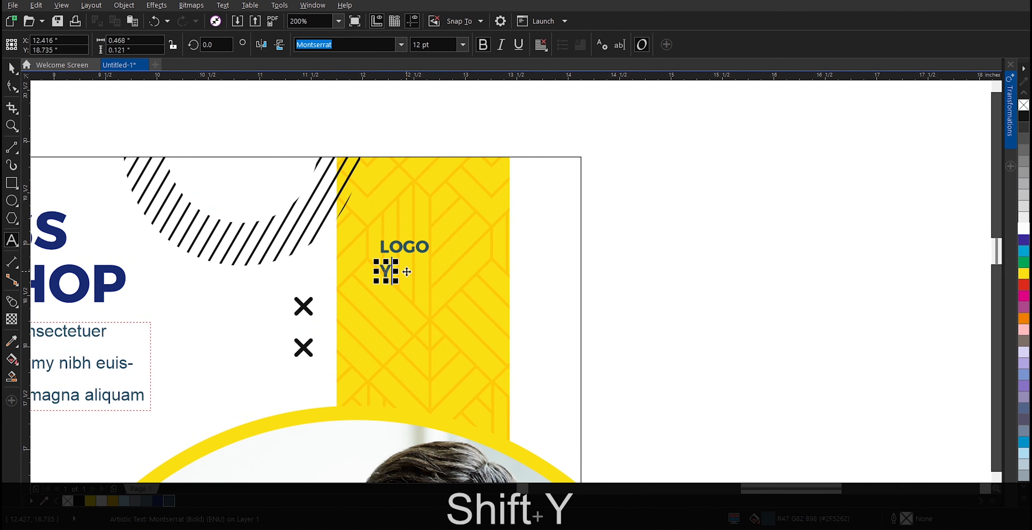
type("OUR COMPANY")
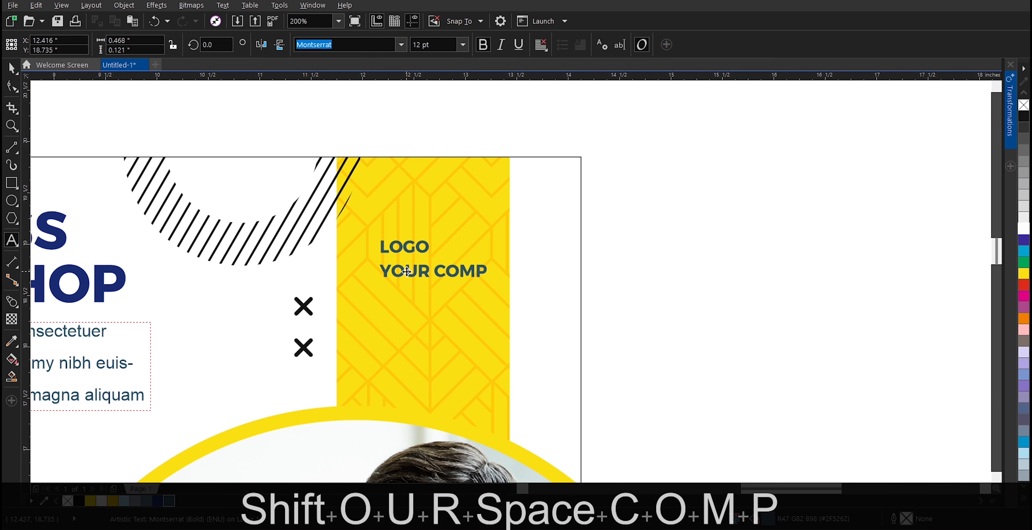
left_click(12, 73)
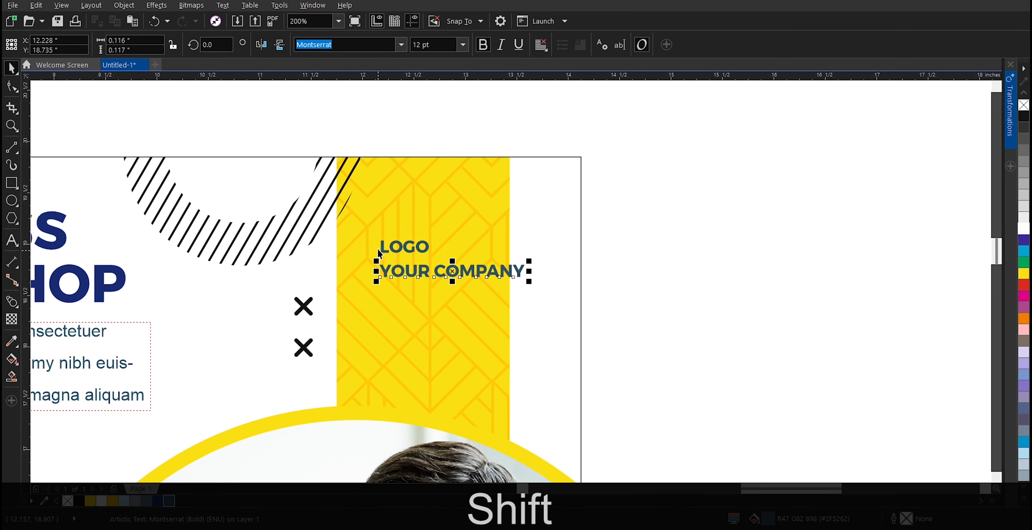
Centre "LOGO" and "YOUR COMPANY" horizontally on each other and align both with the centre of "Follow us:".
key("c")
scroll(397, 243, "down", 4)
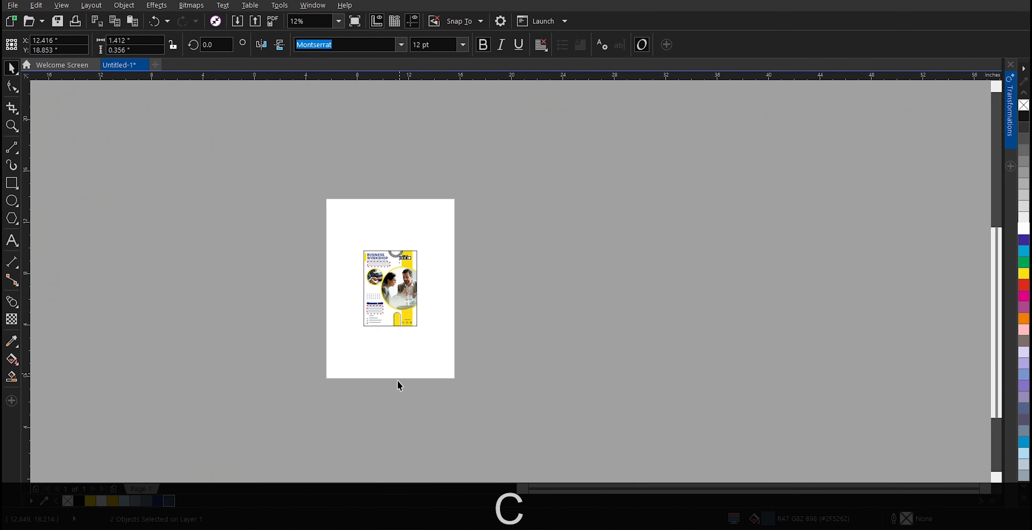
scroll(398, 303, "up", 4)
left_click(413, 380, "shift")
key("c")
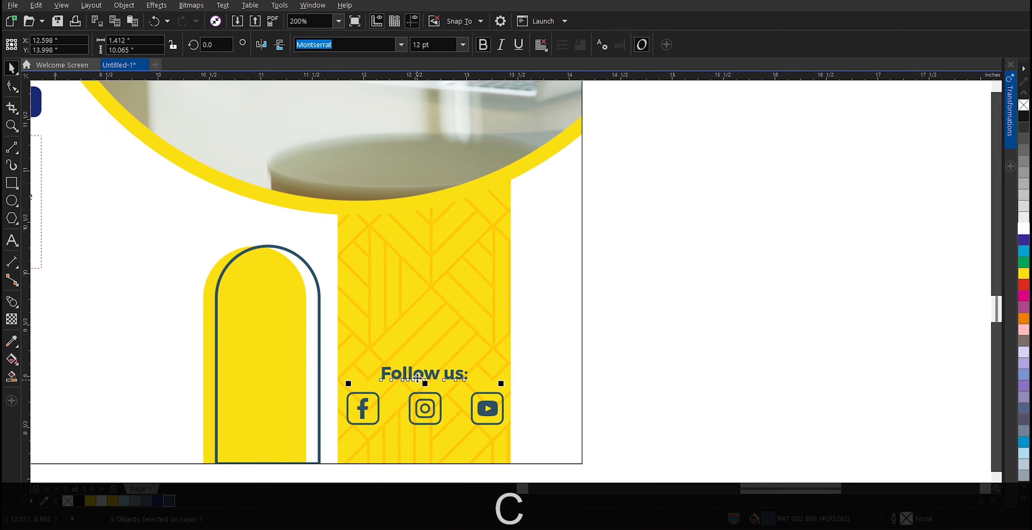
scroll(416, 385, "down", 4)
scroll(439, 152, "up", 3)
left_click(404, 123)
scroll(417, 110, "up", 4)
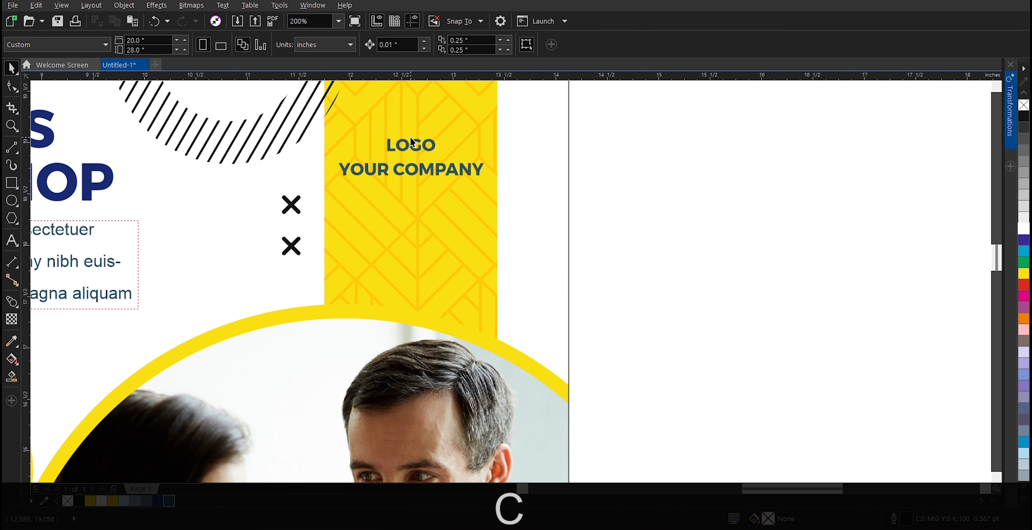
Enlarge "LOGO" from its centre to about the width of "YOUR COMPANY", leave a small gap between them, and scale both down slightly.
left_click_drag(433, 146, 524, 97)
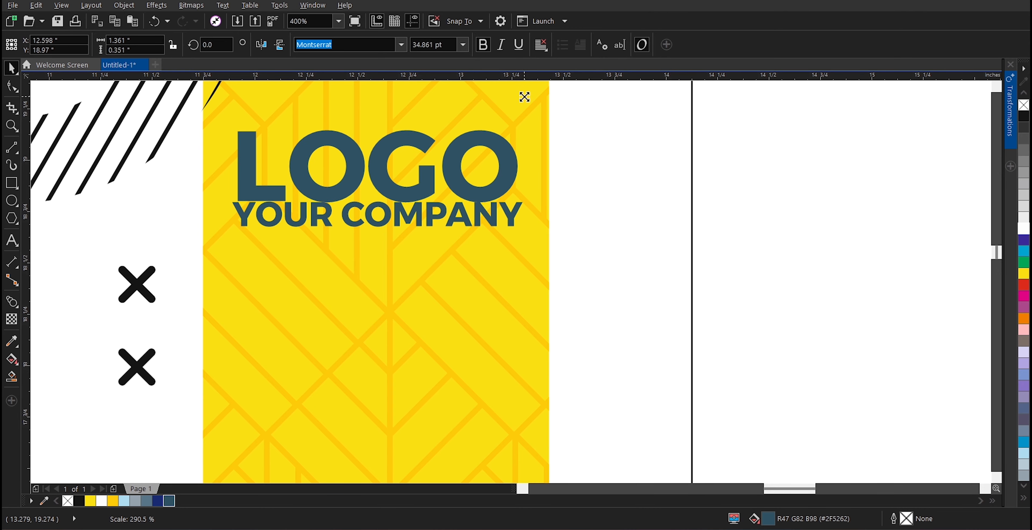
left_click_drag(506, 146, 513, 120)
left_click(593, 243)
scroll(612, 234, "down", 3)
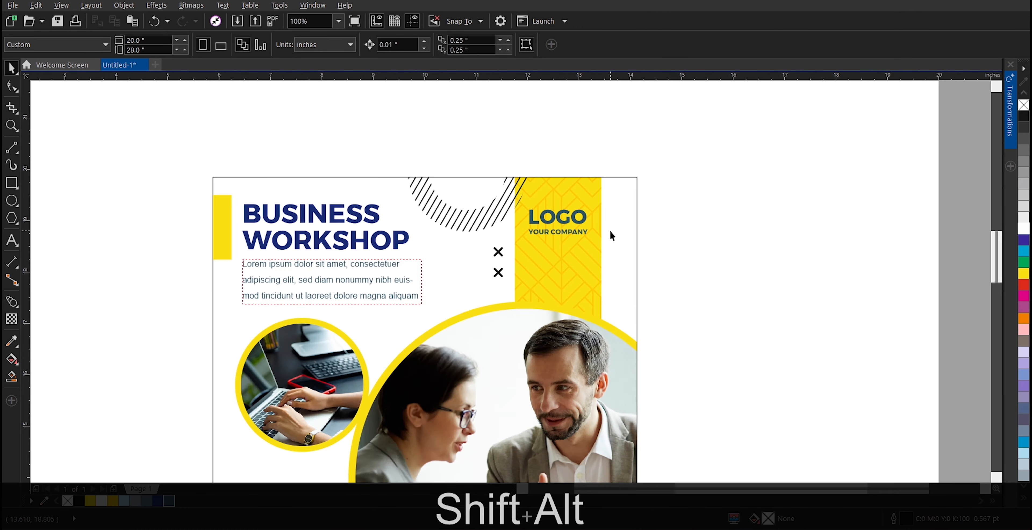
Group all objects of the flyer and show the finished design enlarged in a full-screen preview.
key("shift+F4")
left_click_drag(394, 178, 642, 451)
key("ctrl+g")
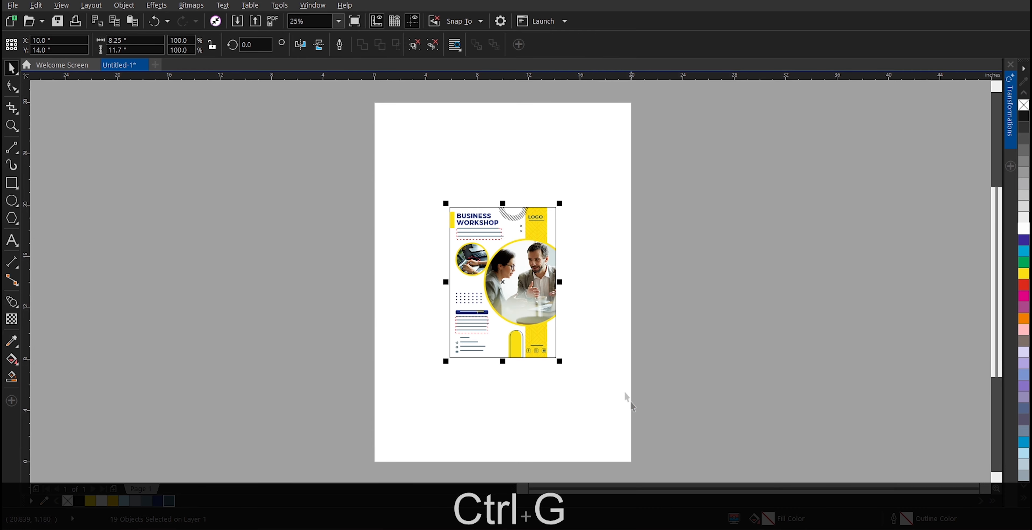
key("shift+F2")
key("F9")
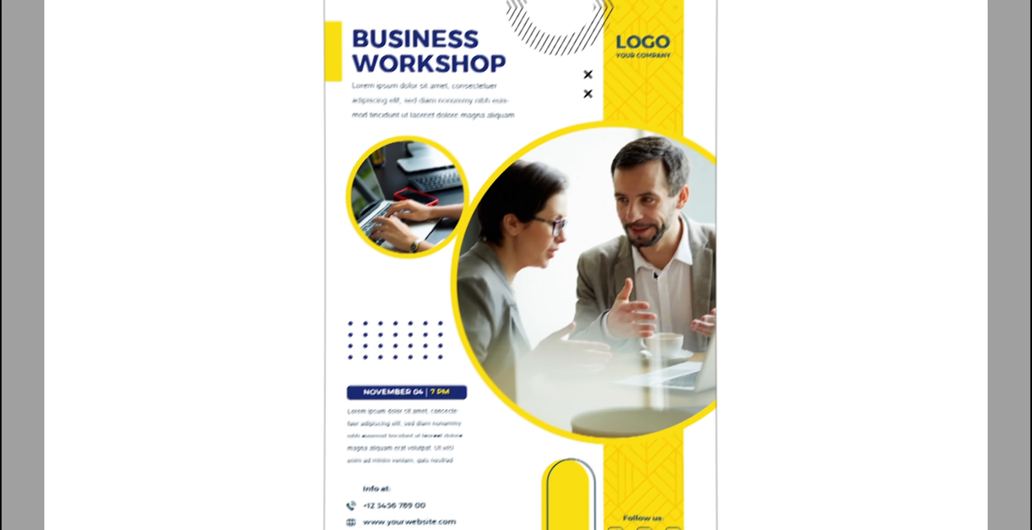